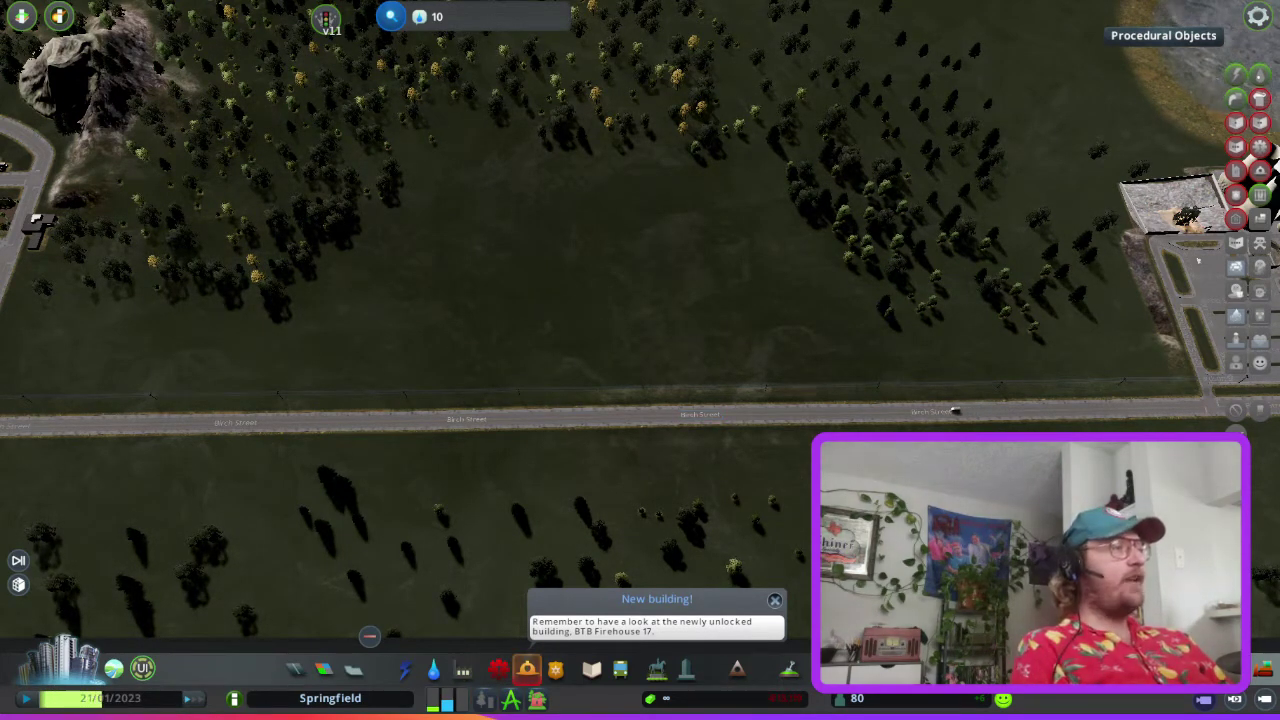
Open the road panel showing the Big Parking Lot road types
left_click(323, 668)
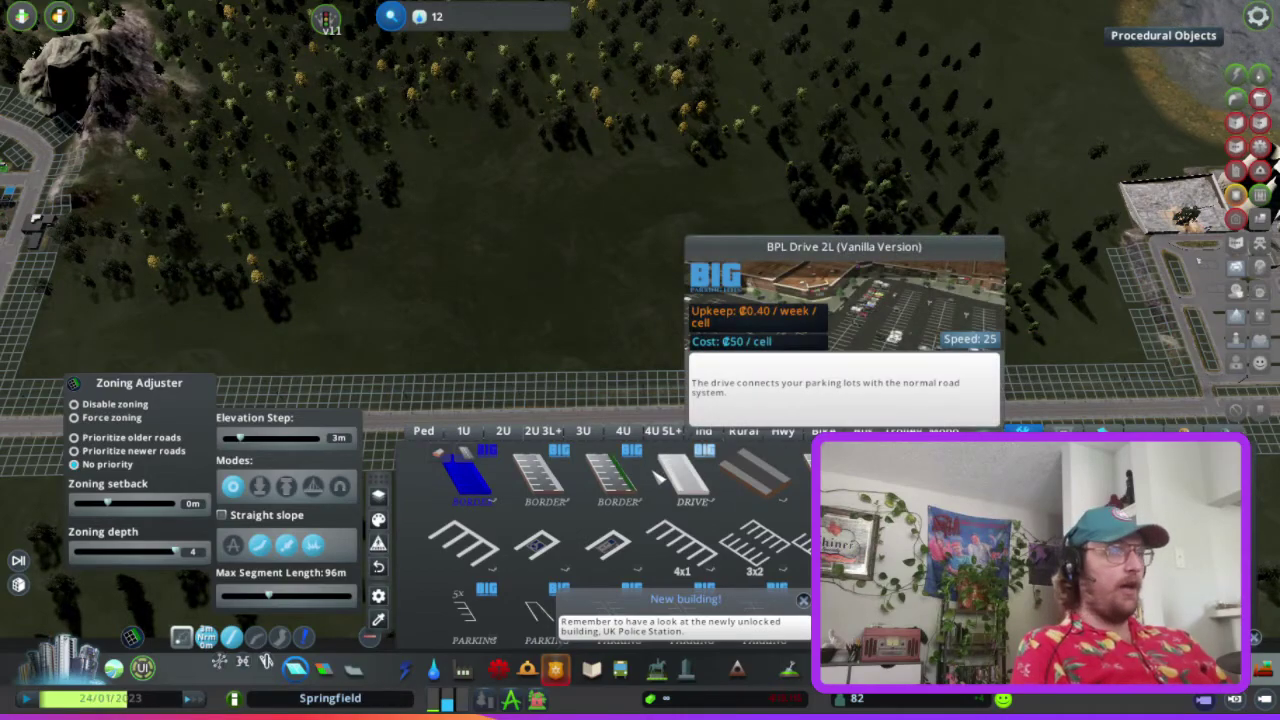
Zoom around the power-plant parking lot, then close the road panel
scroll(677, 286, "down", 5)
scroll(700, 330, "up", 5)
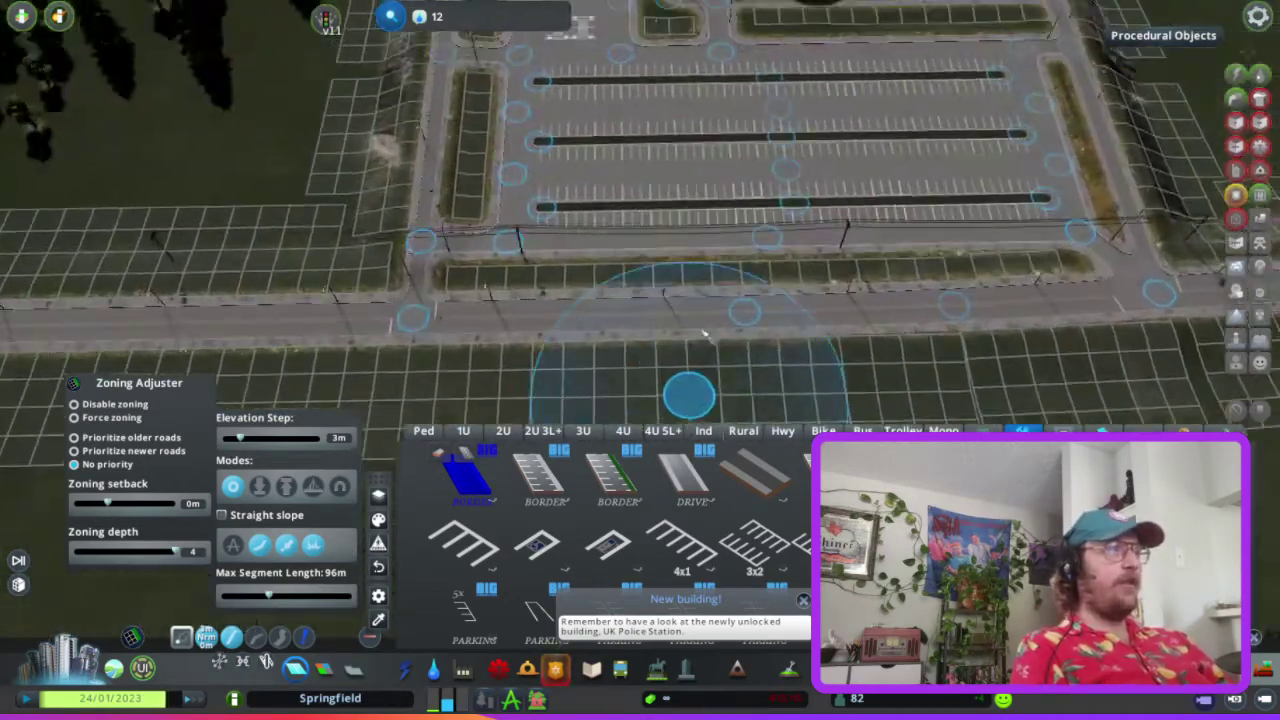
scroll(705, 335, "up", 3)
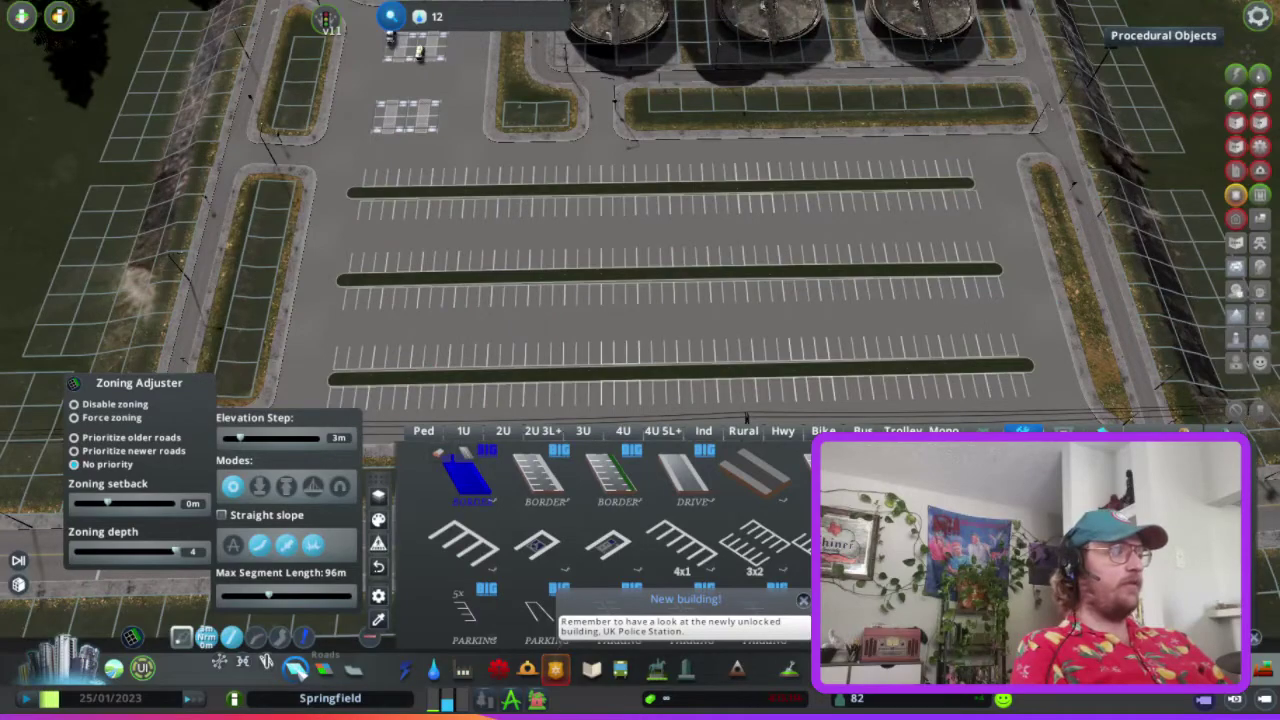
key("Escape")
Zoom the view and pan toward the empty field by Birch Street
scroll(600, 450, "down", 6)
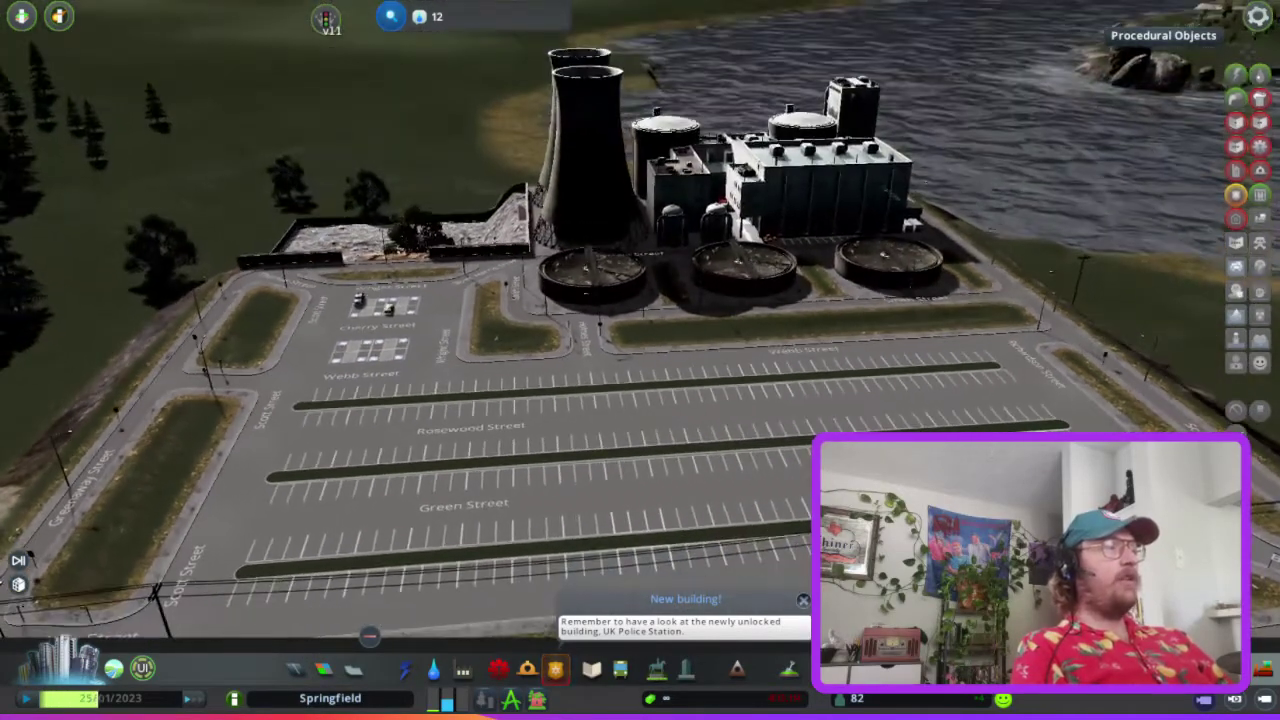
scroll(640, 320, "down", 3)
scroll(640, 320, "up", 5)
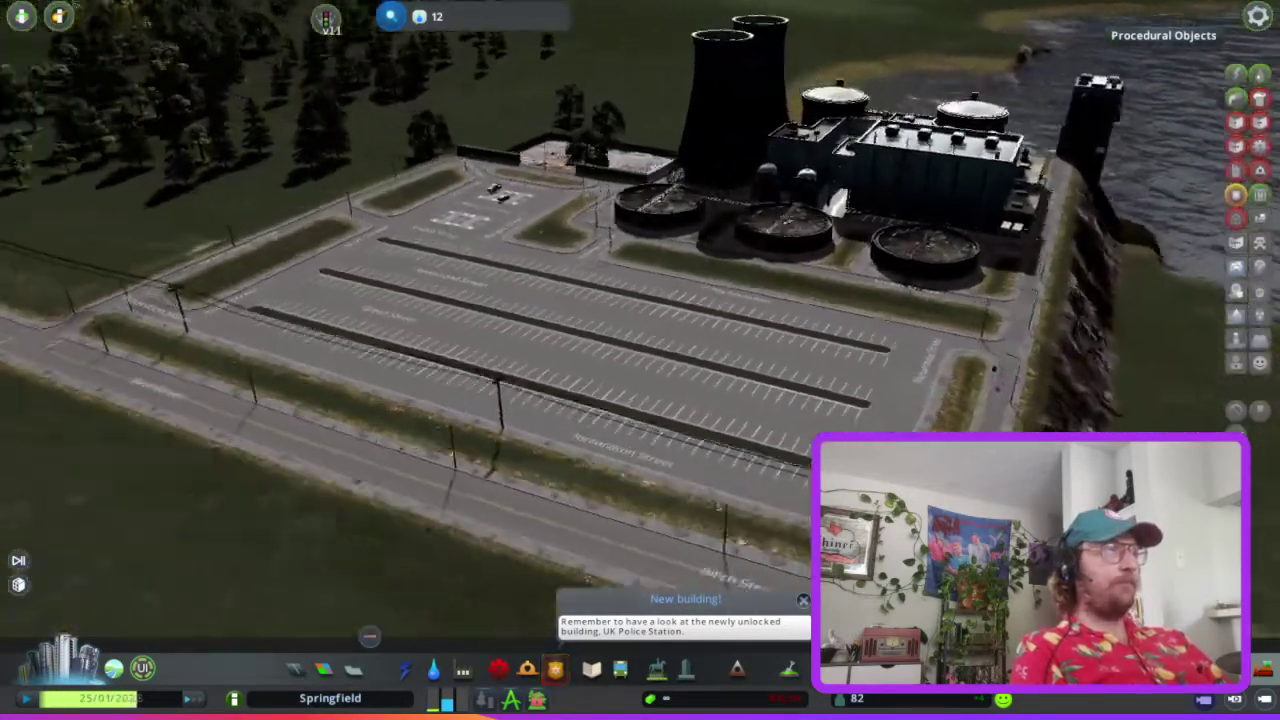
scroll(640, 320, "up", 2)
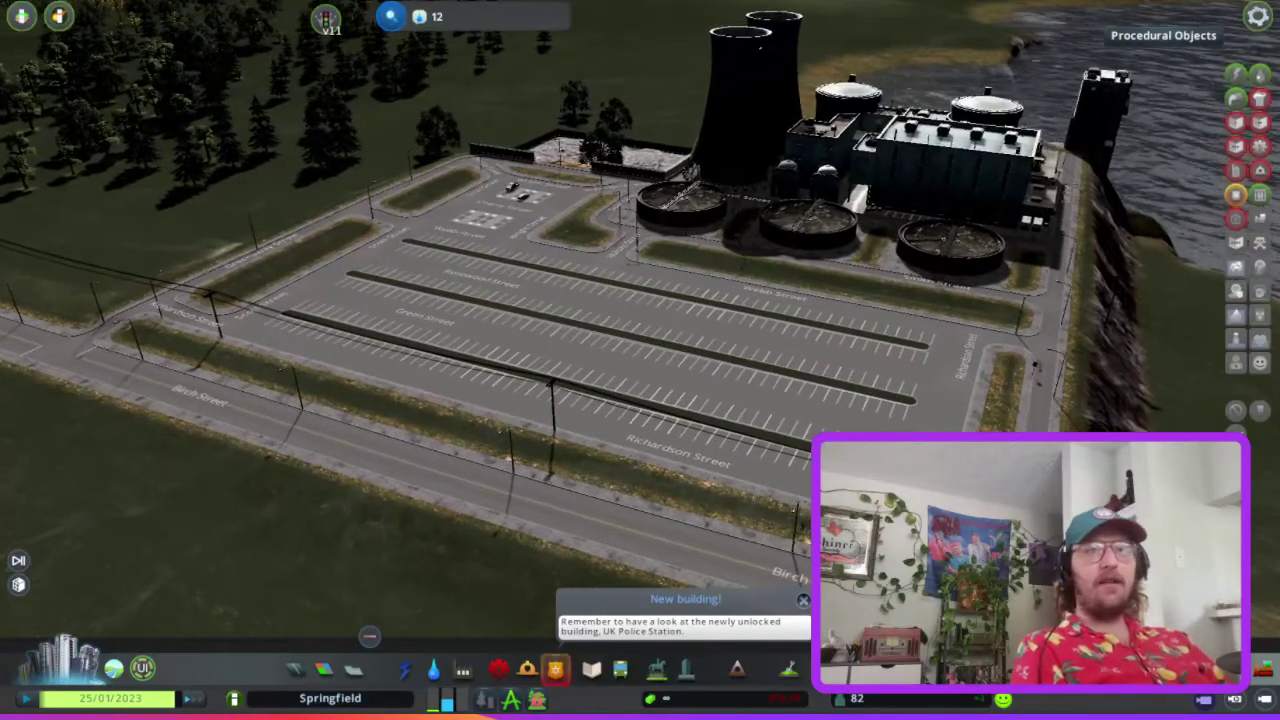
scroll(677, 343, "up", 1)
scroll(648, 362, "up", 3)
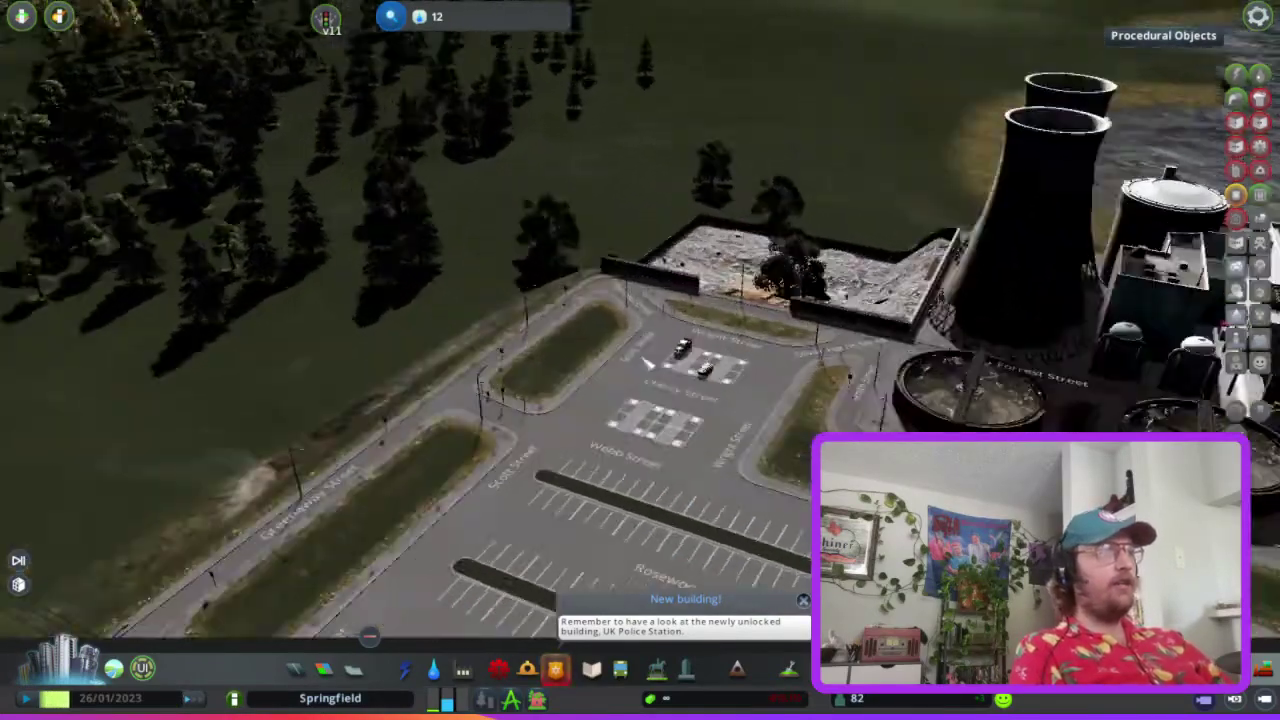
scroll(648, 362, "up", 5)
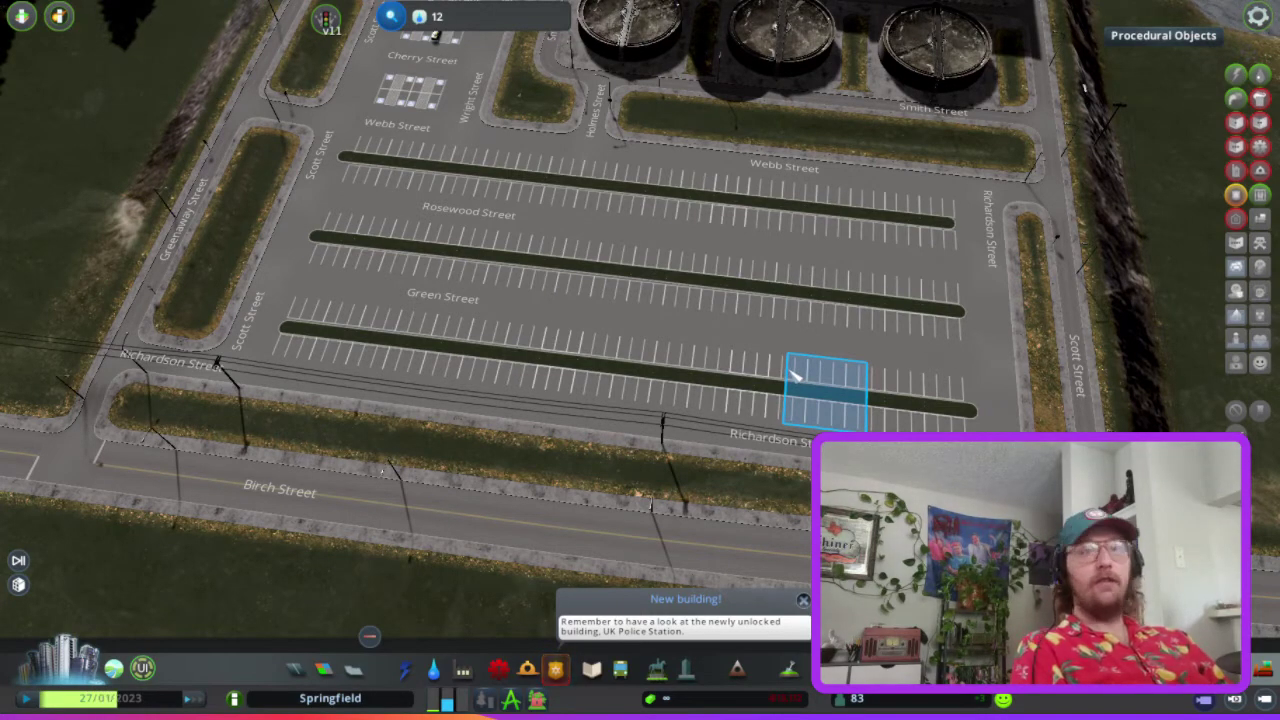
key("a")
key("a")
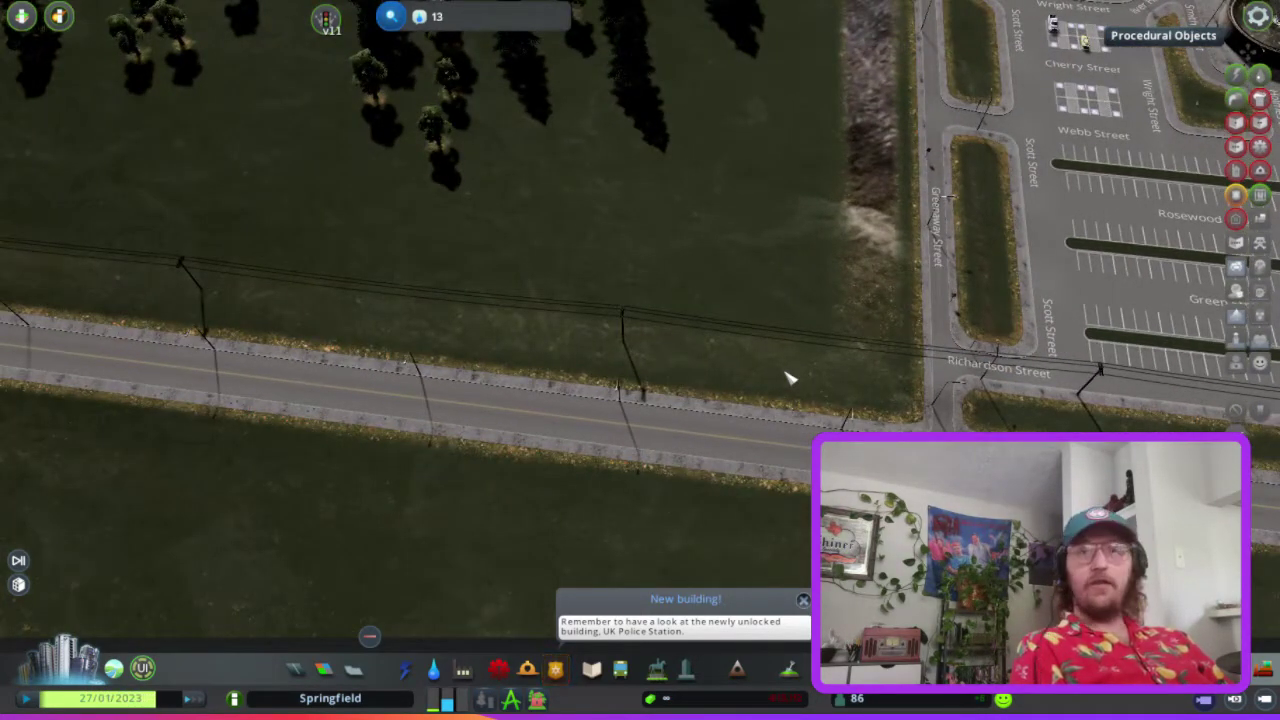
key("q")
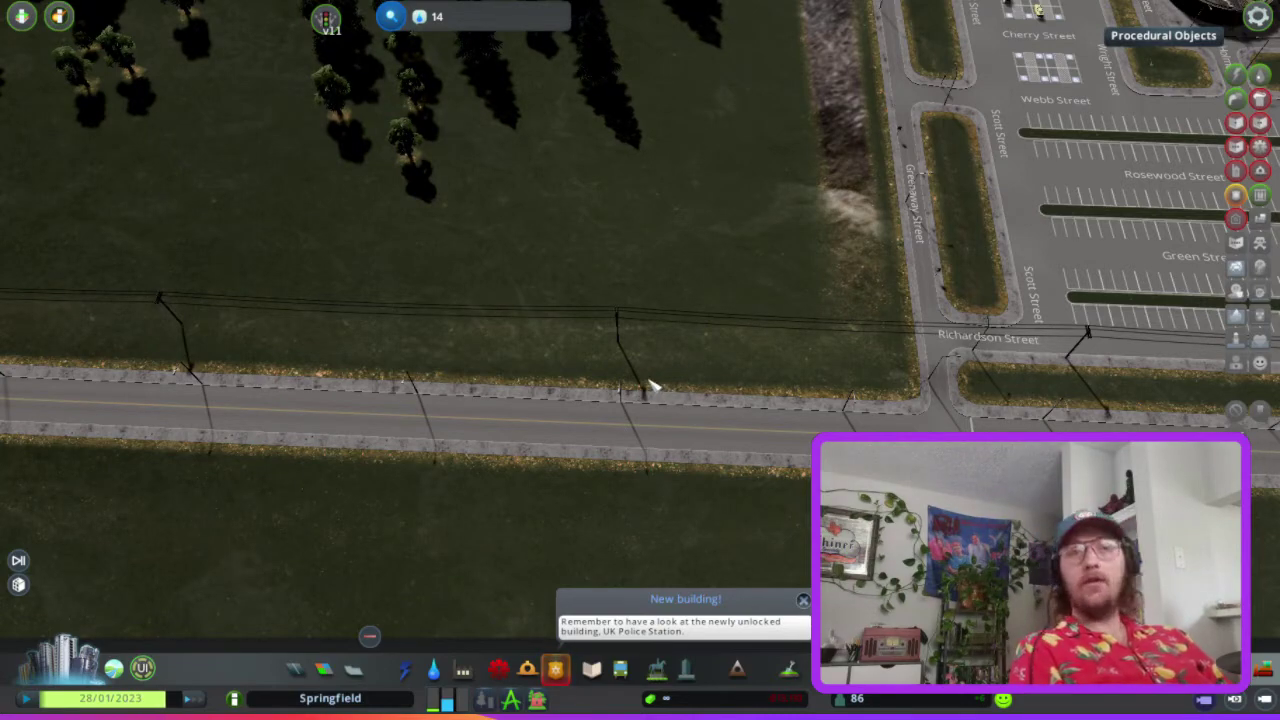
key("w")
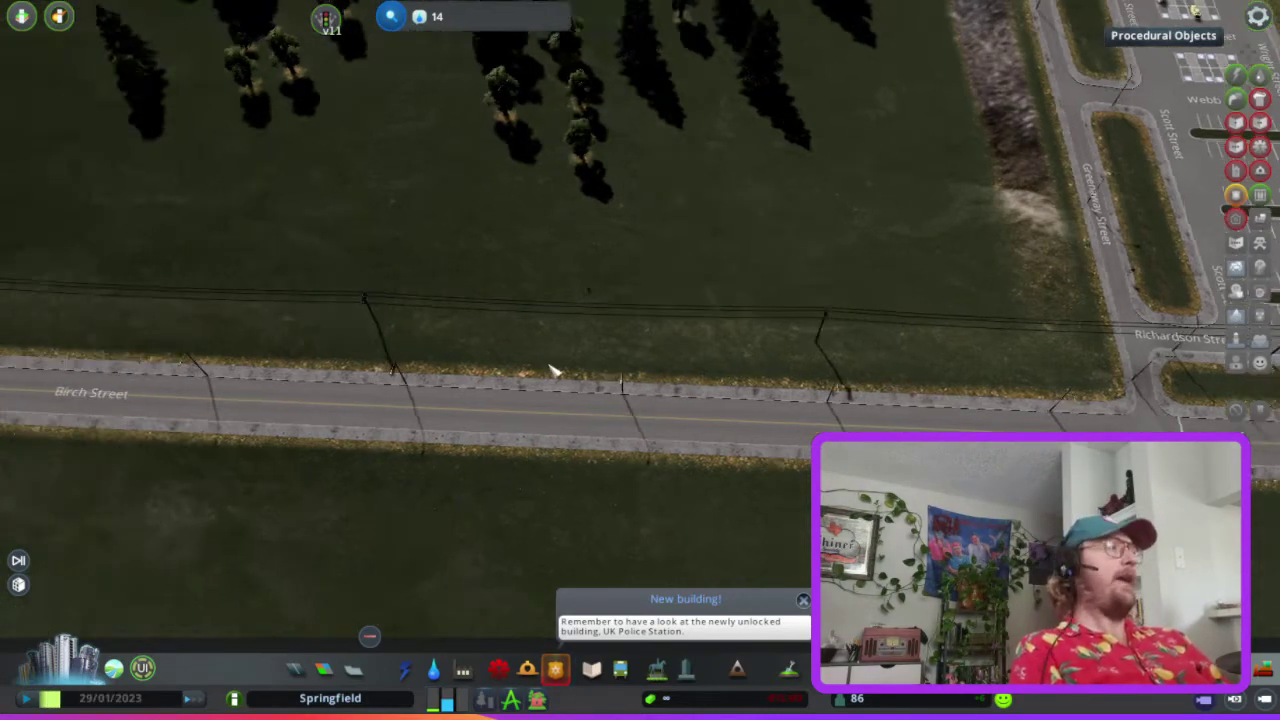
key("q")
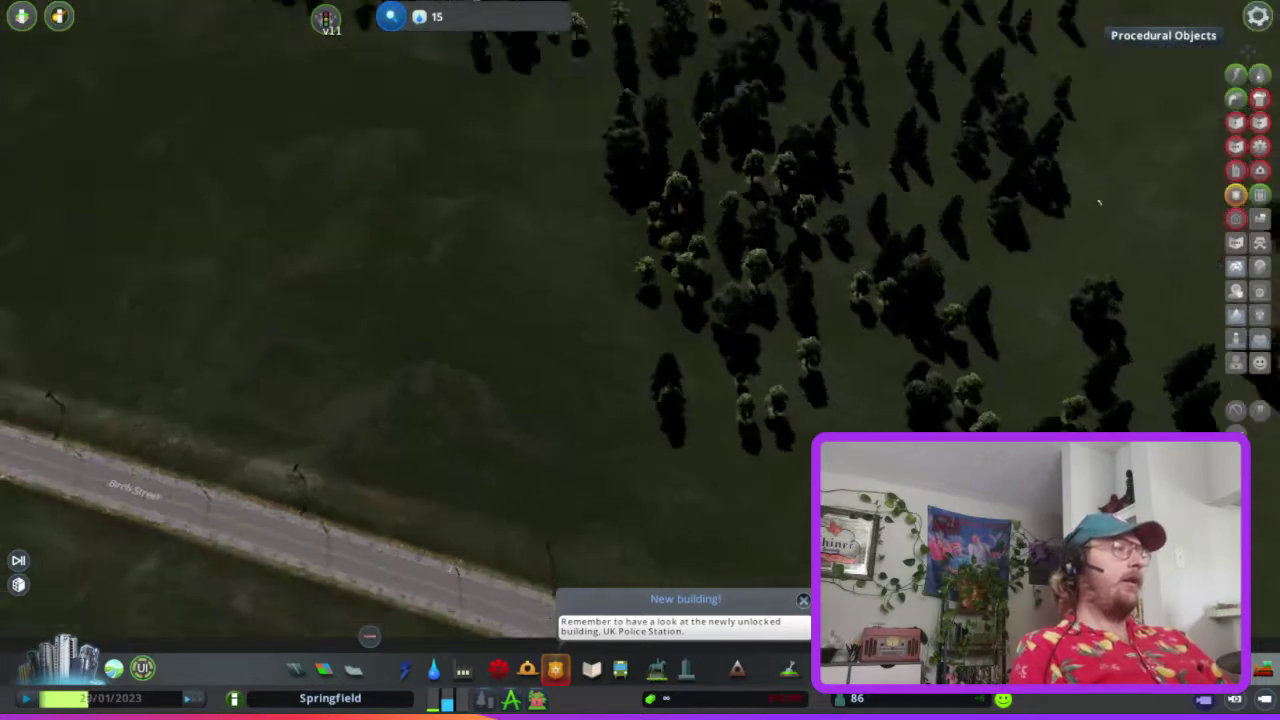
key("q")
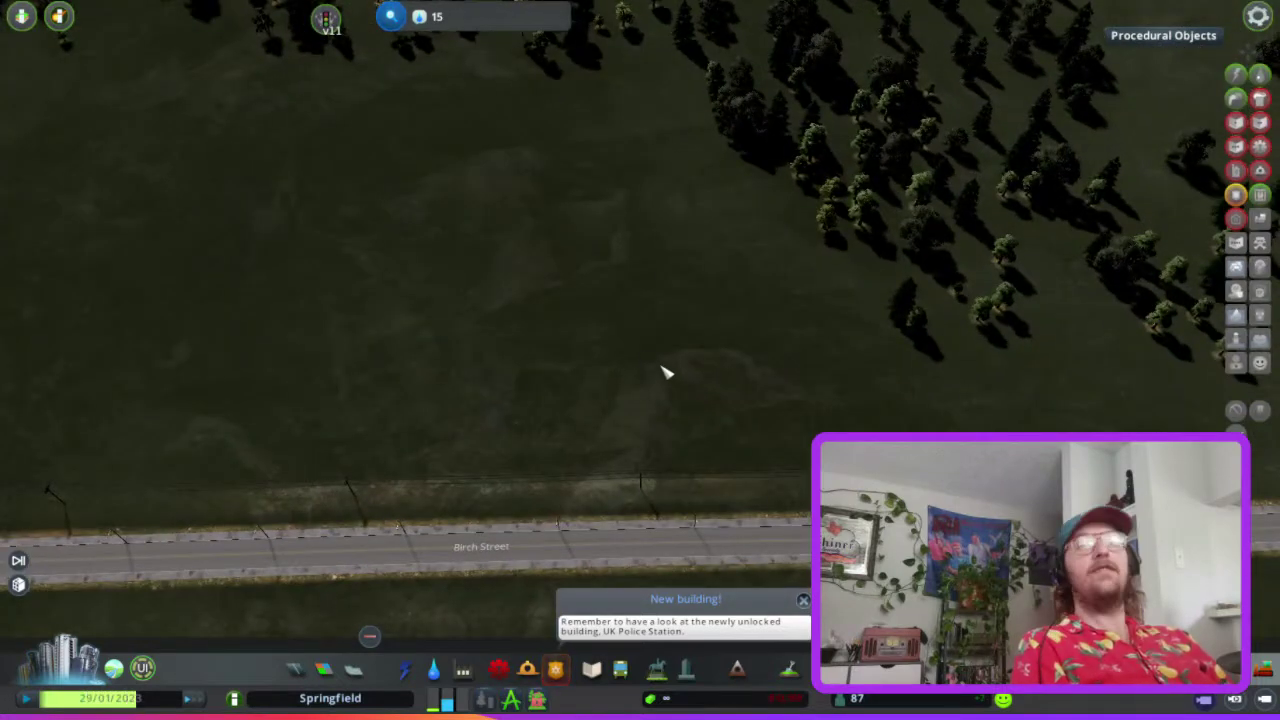
Select the BPL Border 2L road type after briefly trying BPL Drive
left_click(295, 668)
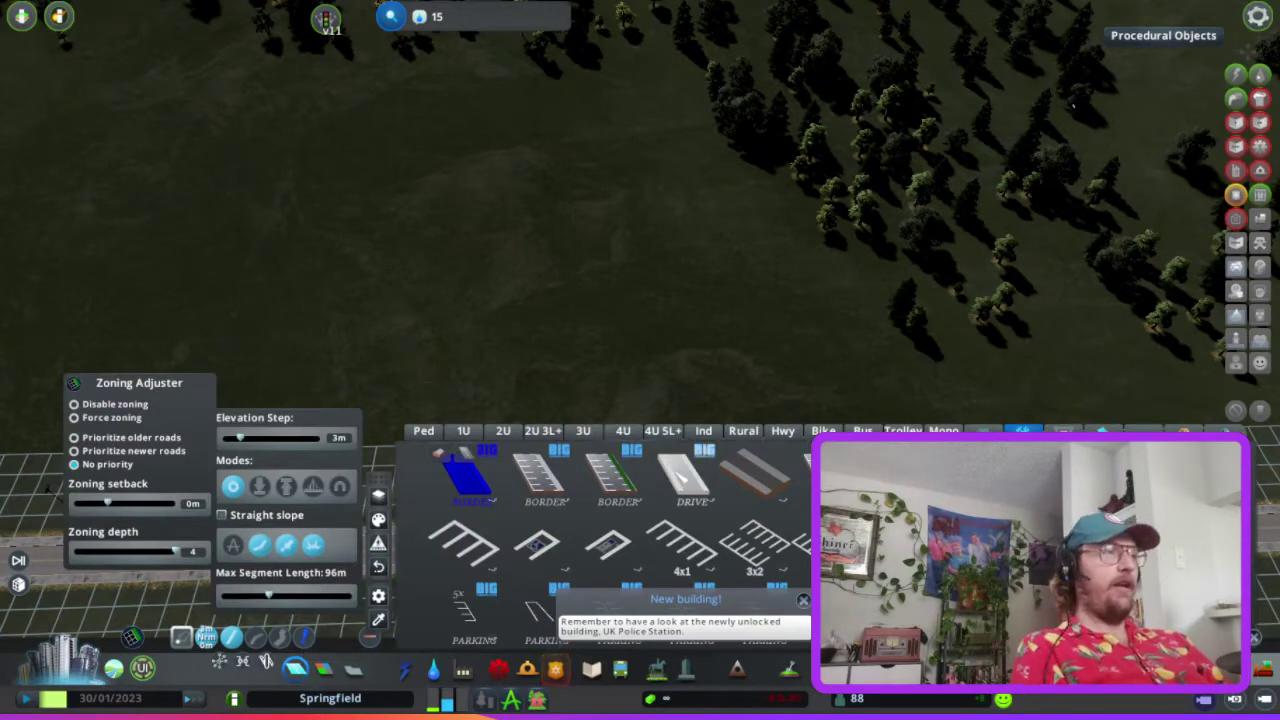
left_click(686, 472)
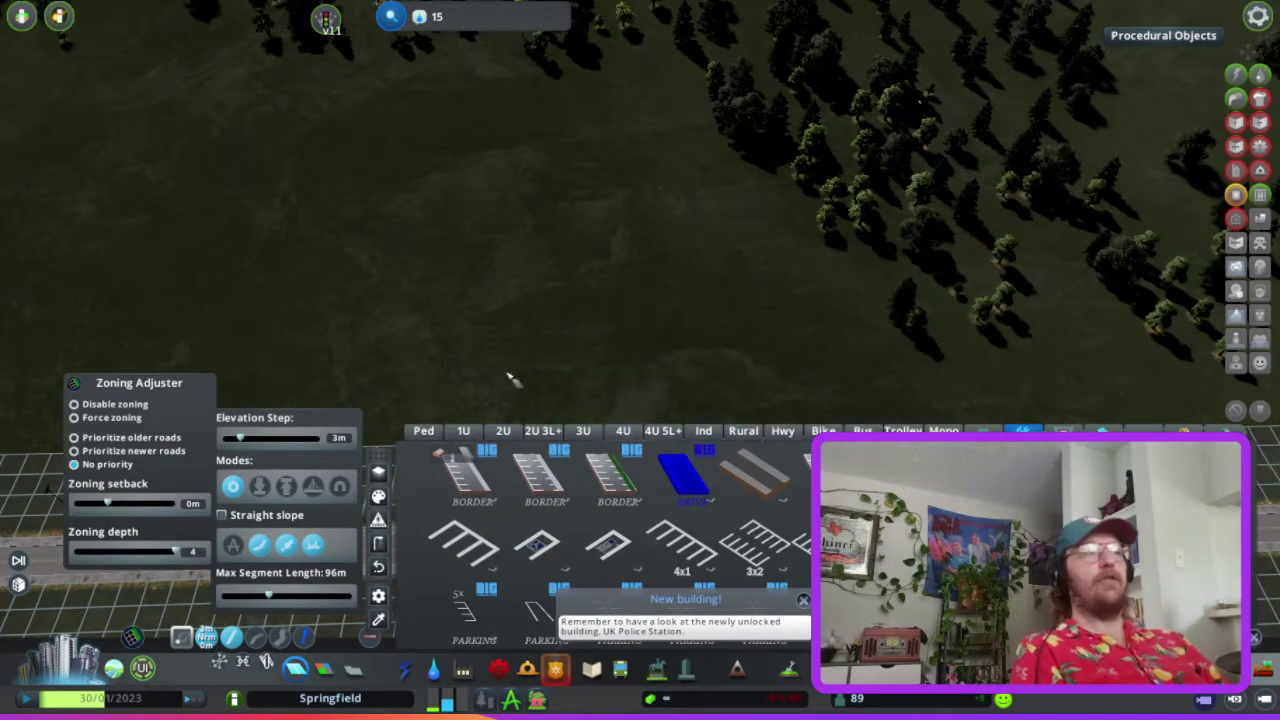
key("s")
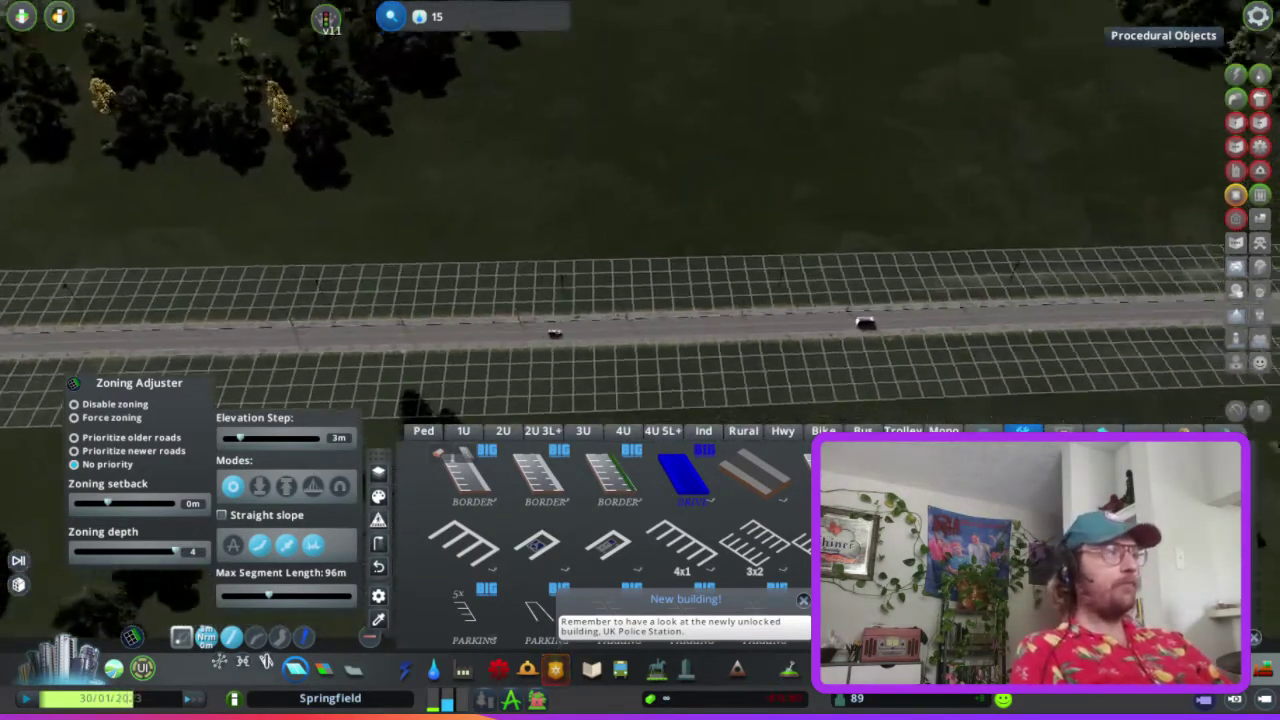
key("w")
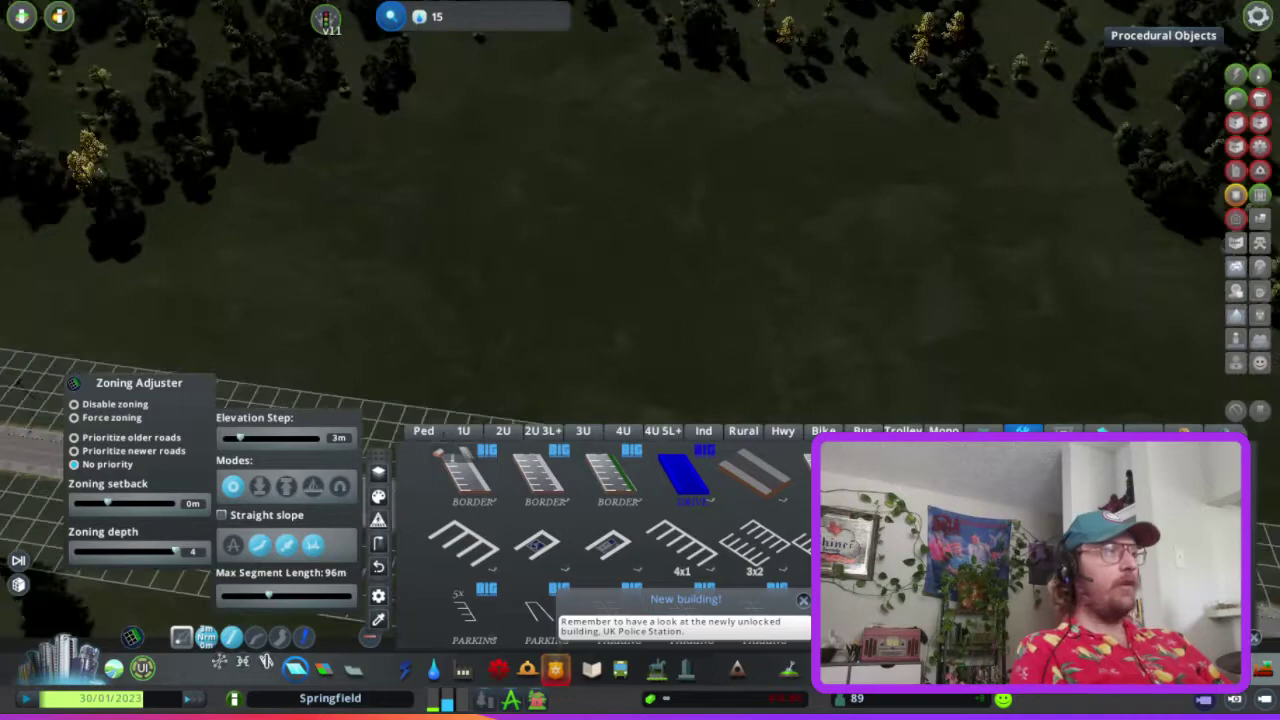
scroll(660, 357, "down", 5)
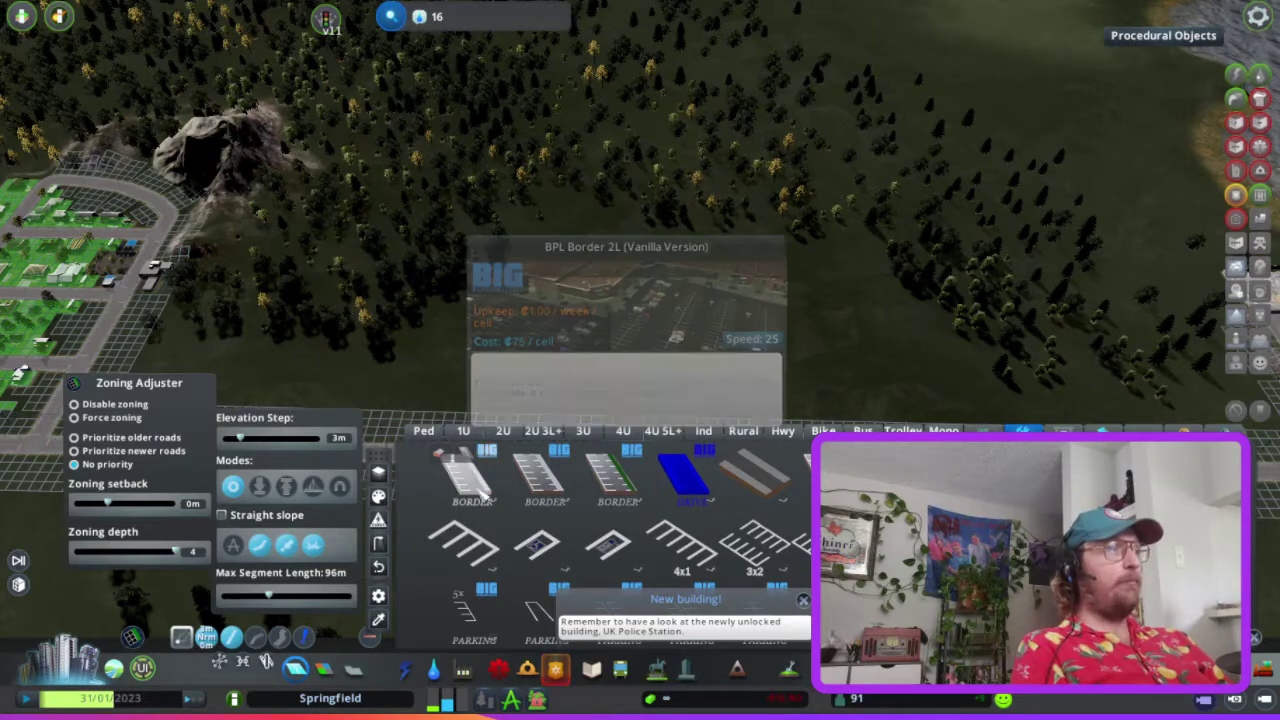
left_click(489, 501)
scroll(527, 318, "up", 5)
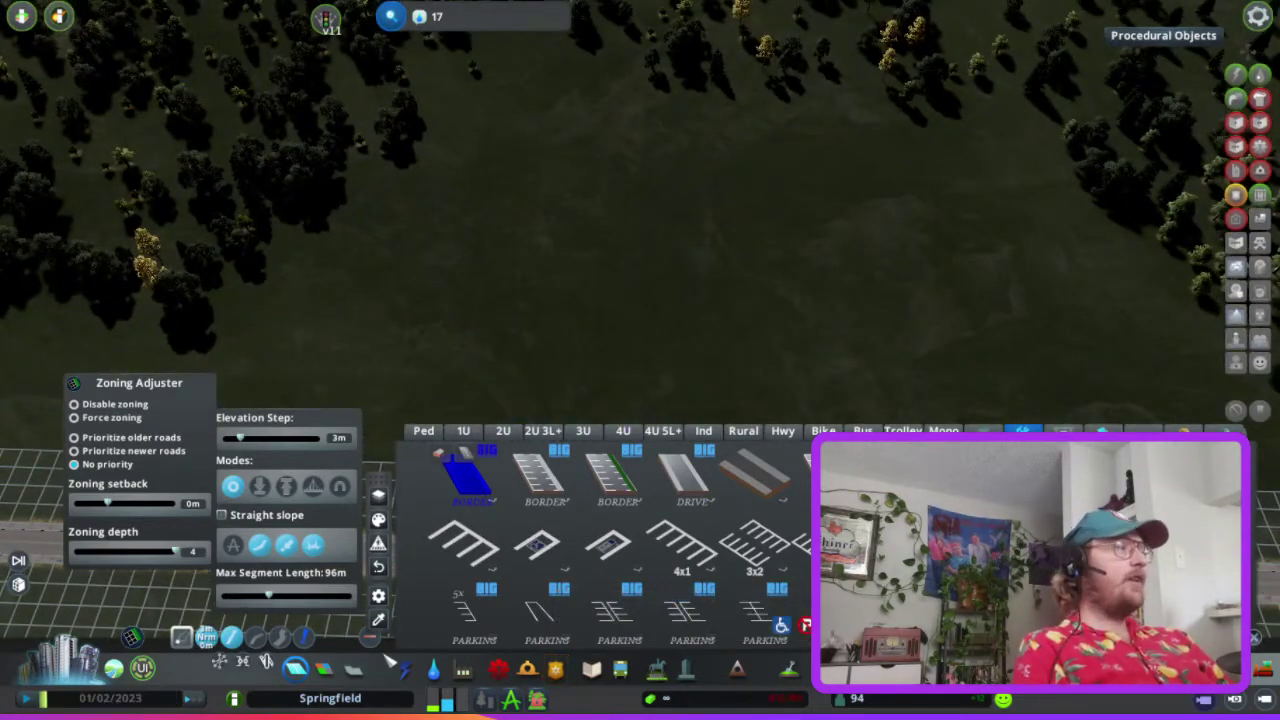
Draw a closed four-corner BPL Border road loop in the field north of Birch Street
left_click(375, 643)
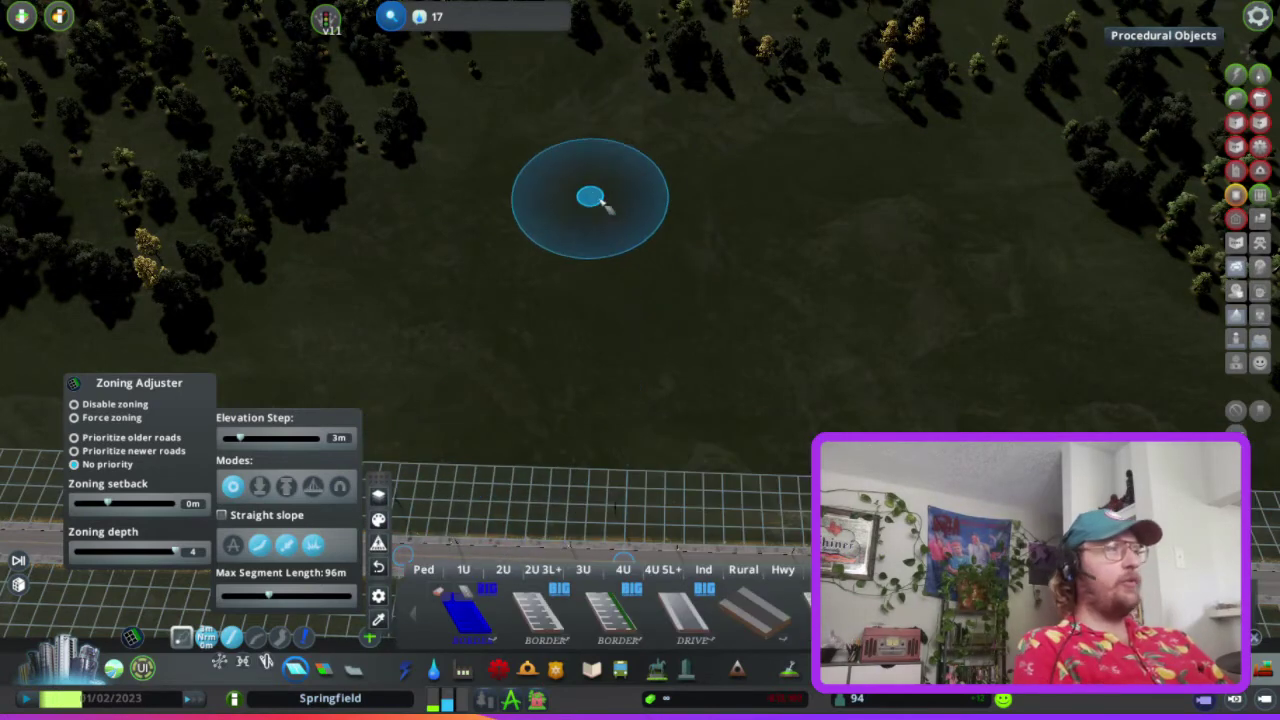
left_click(628, 126)
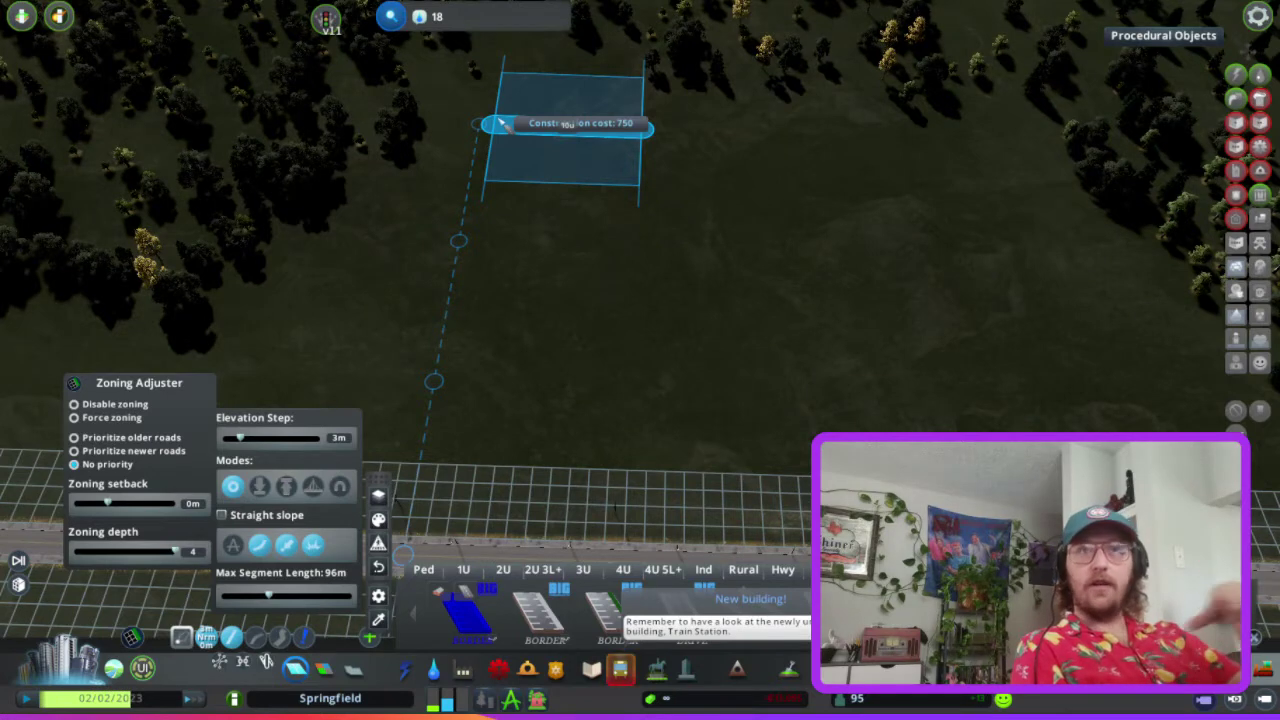
left_click(482, 133)
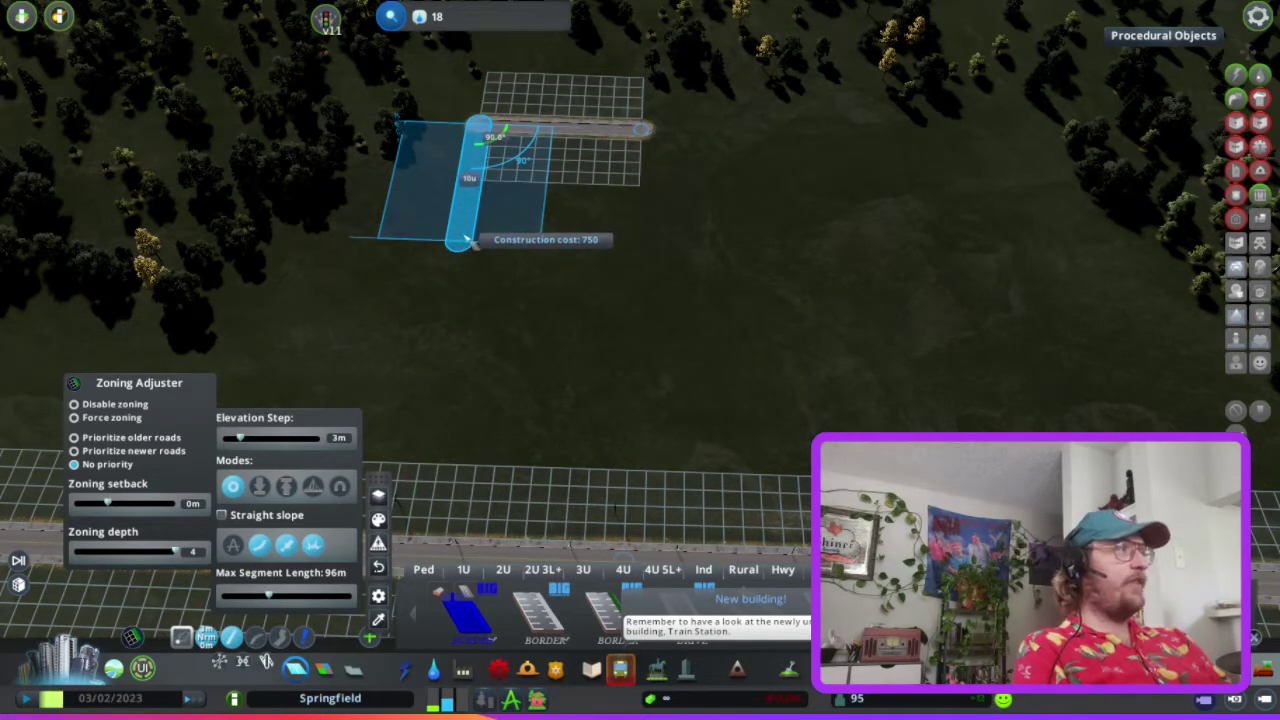
left_click(463, 230)
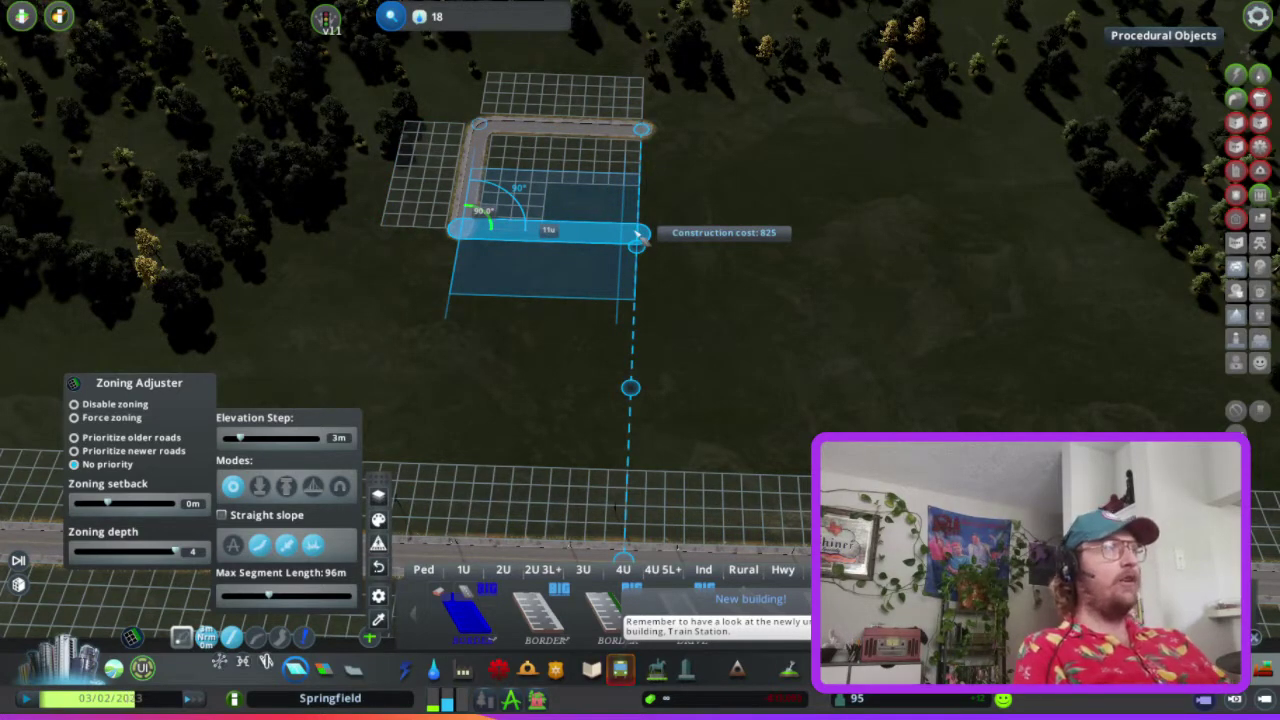
left_click(637, 234)
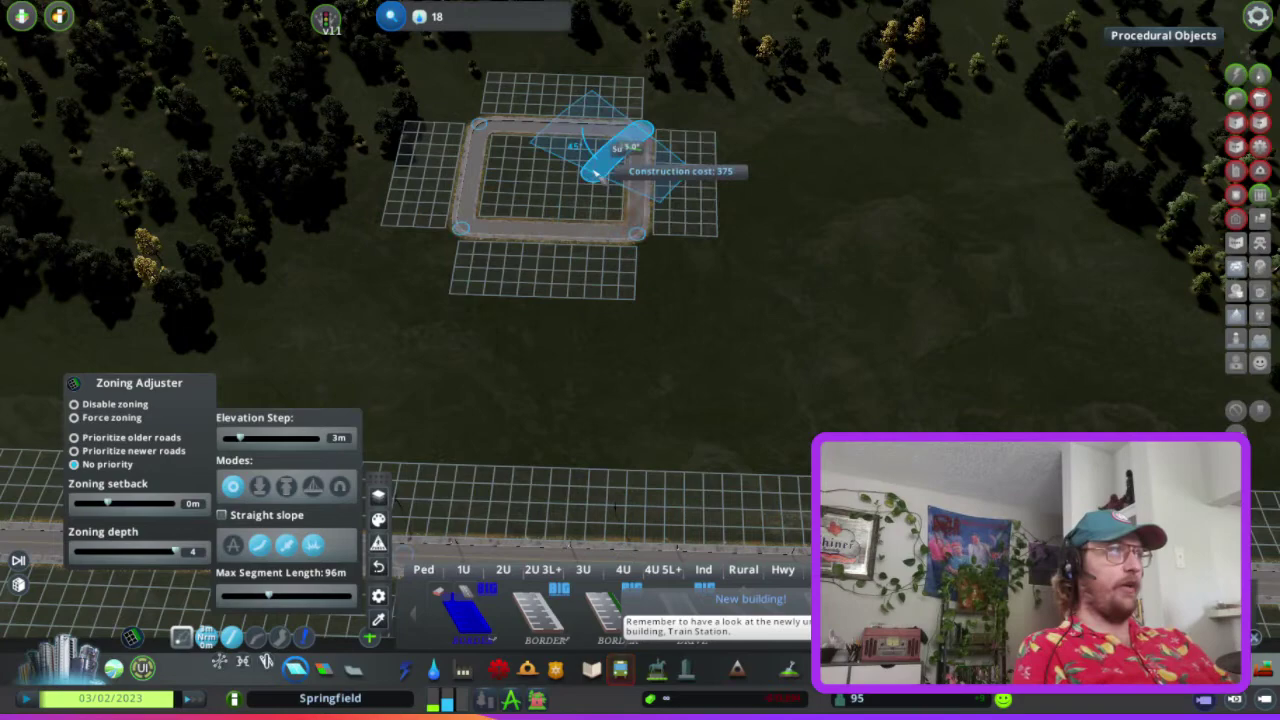
scroll(600, 160, "up", 5)
scroll(600, 190, "down", 5)
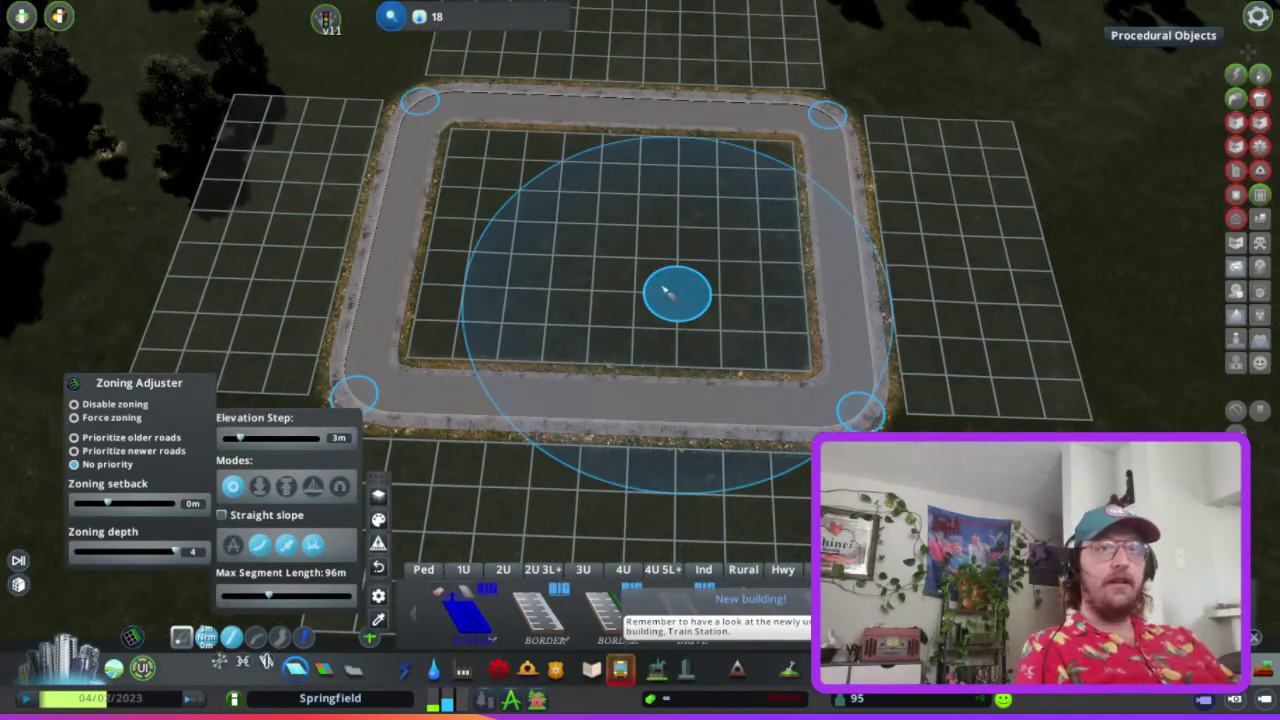
Draw a second rectangular border-road loop below the first one
key("s")
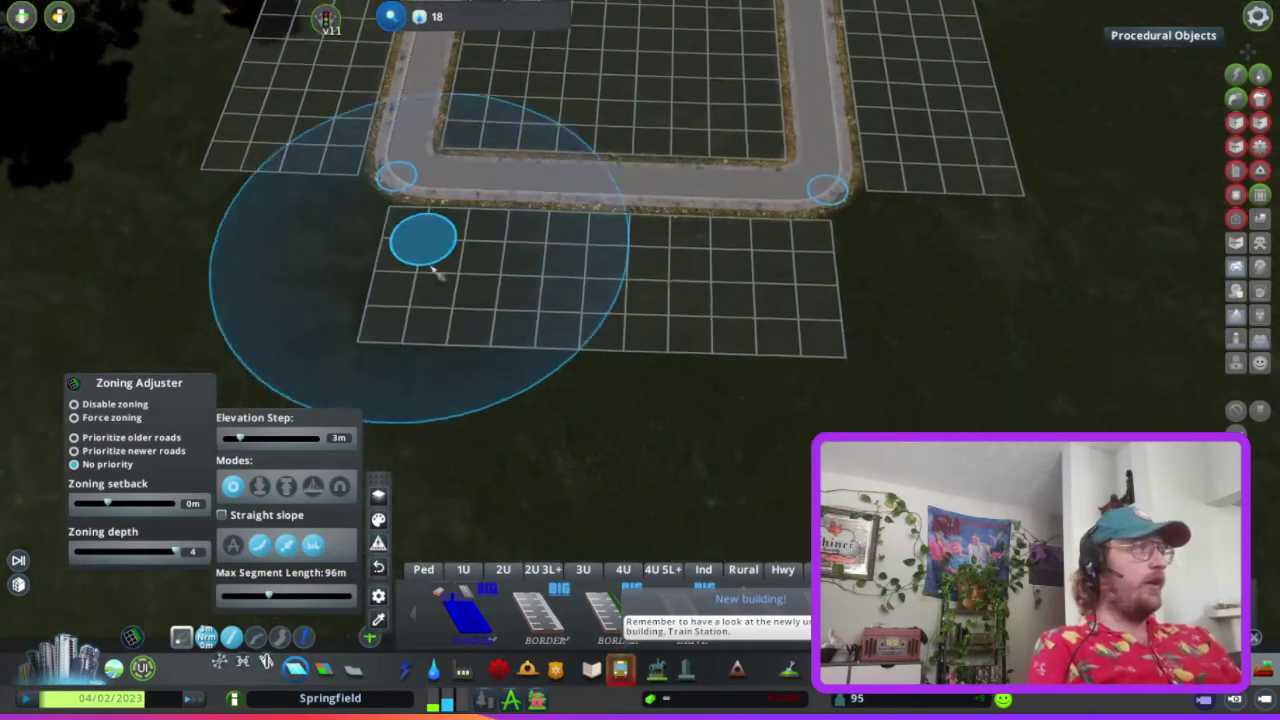
left_click(380, 206)
left_click(388, 312)
left_click(790, 308)
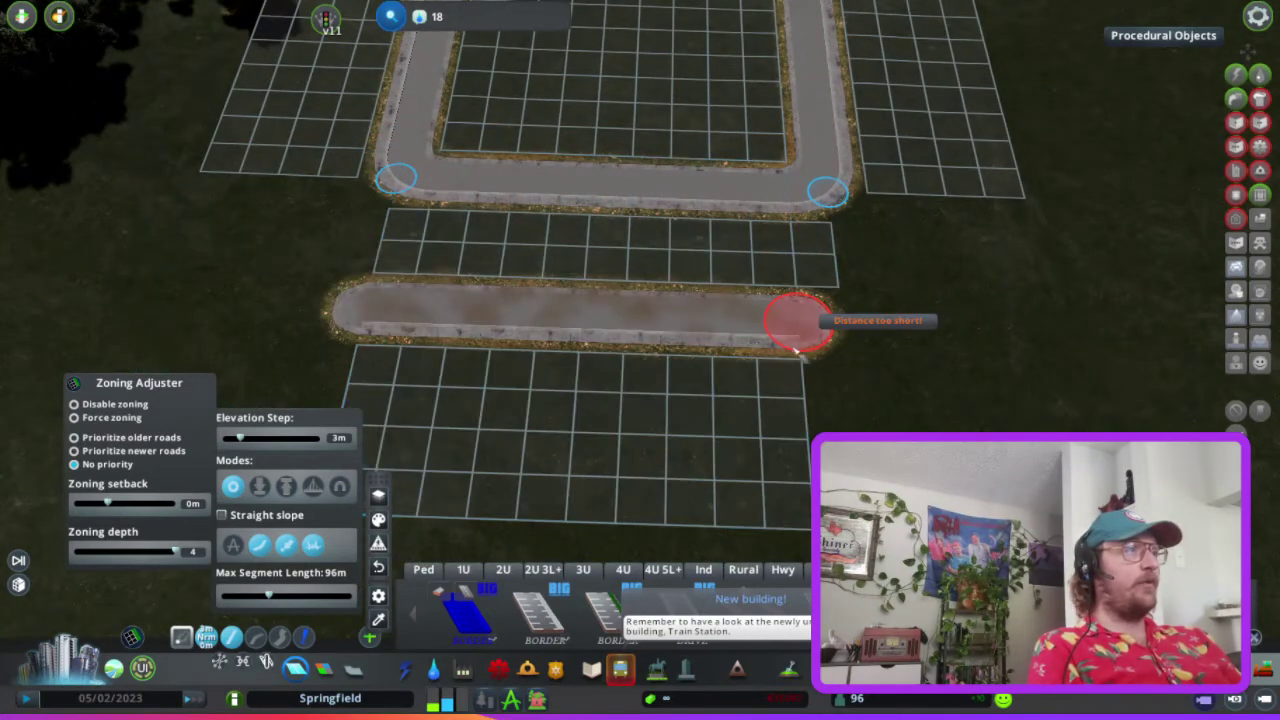
key("s")
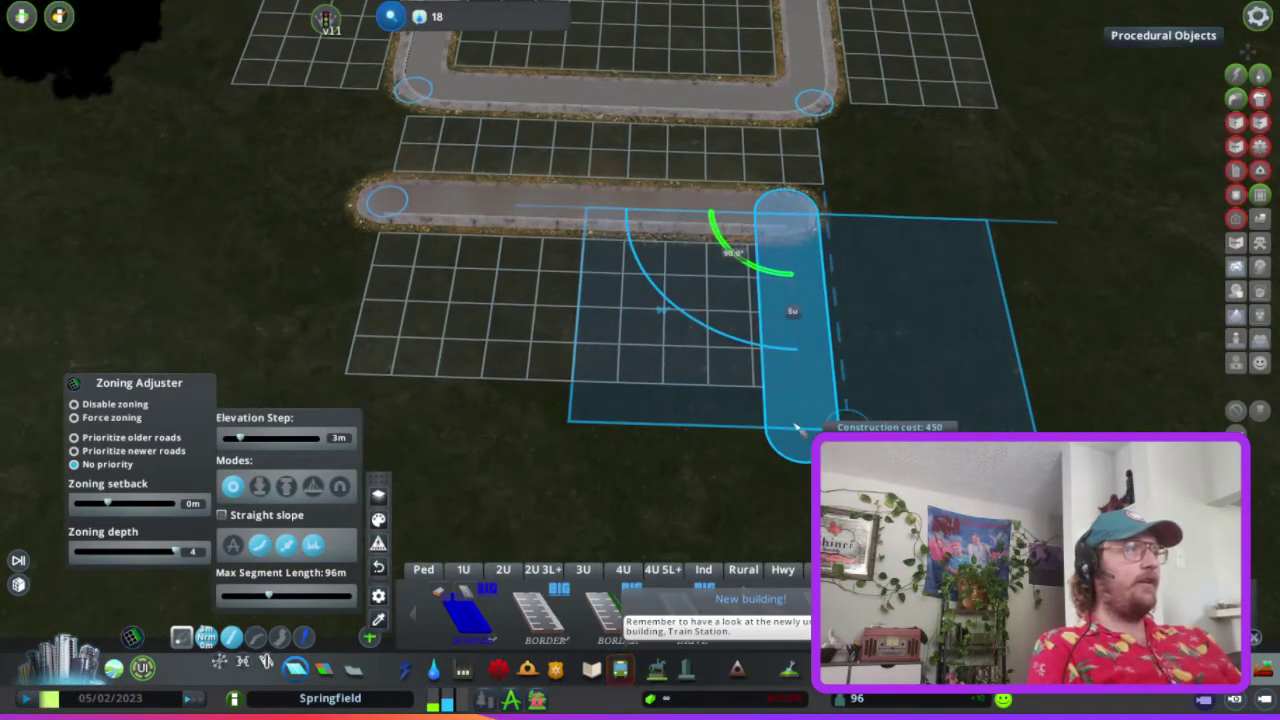
left_click(797, 428)
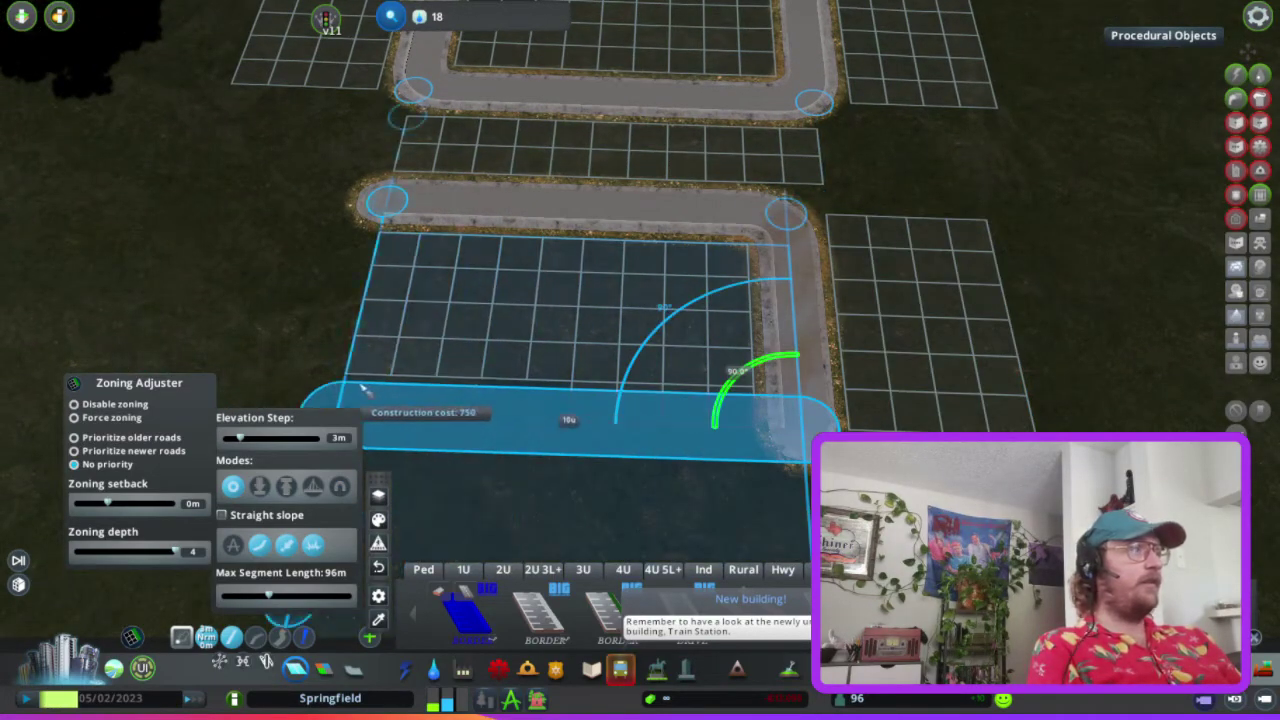
left_click(330, 428)
left_click(385, 205)
scroll(372, 240, "up", 5)
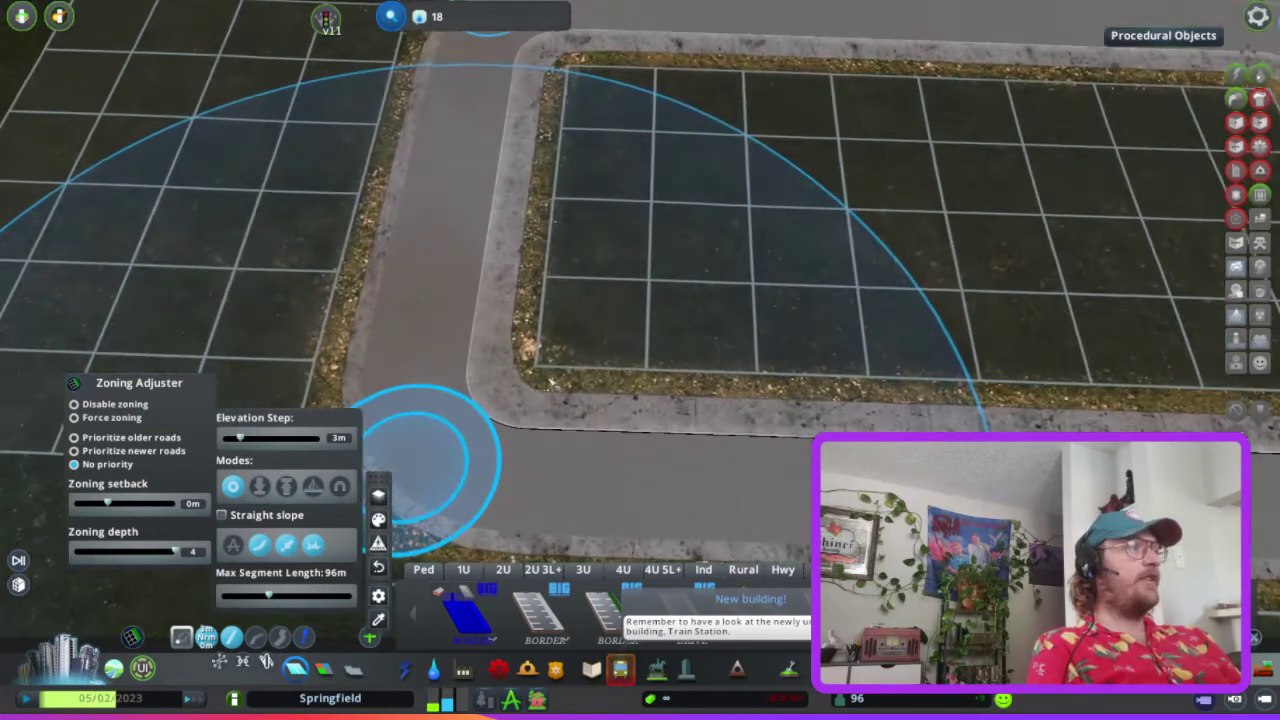
scroll(534, 411, "down", 10)
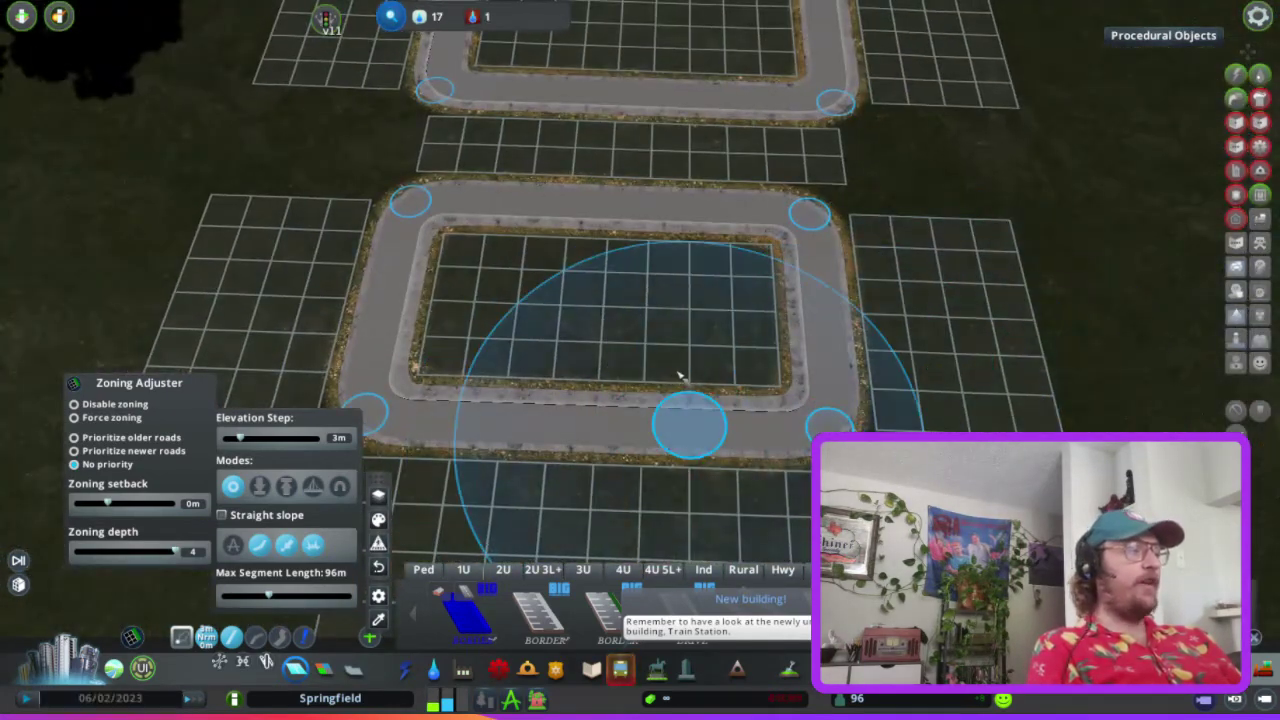
Bulldoze the second loop's lower segments and the old road's left bend
key("b")
left_click(686, 423)
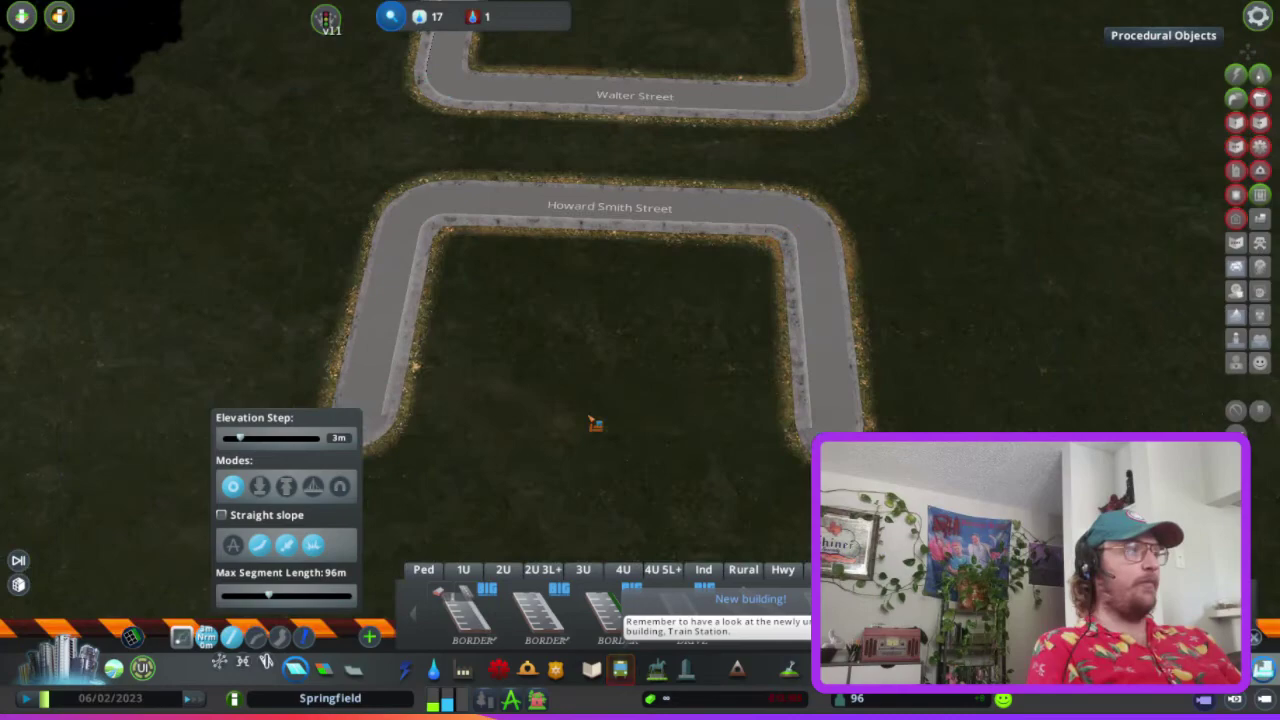
left_click(390, 340)
key("b")
scroll(563, 349, "up", 5)
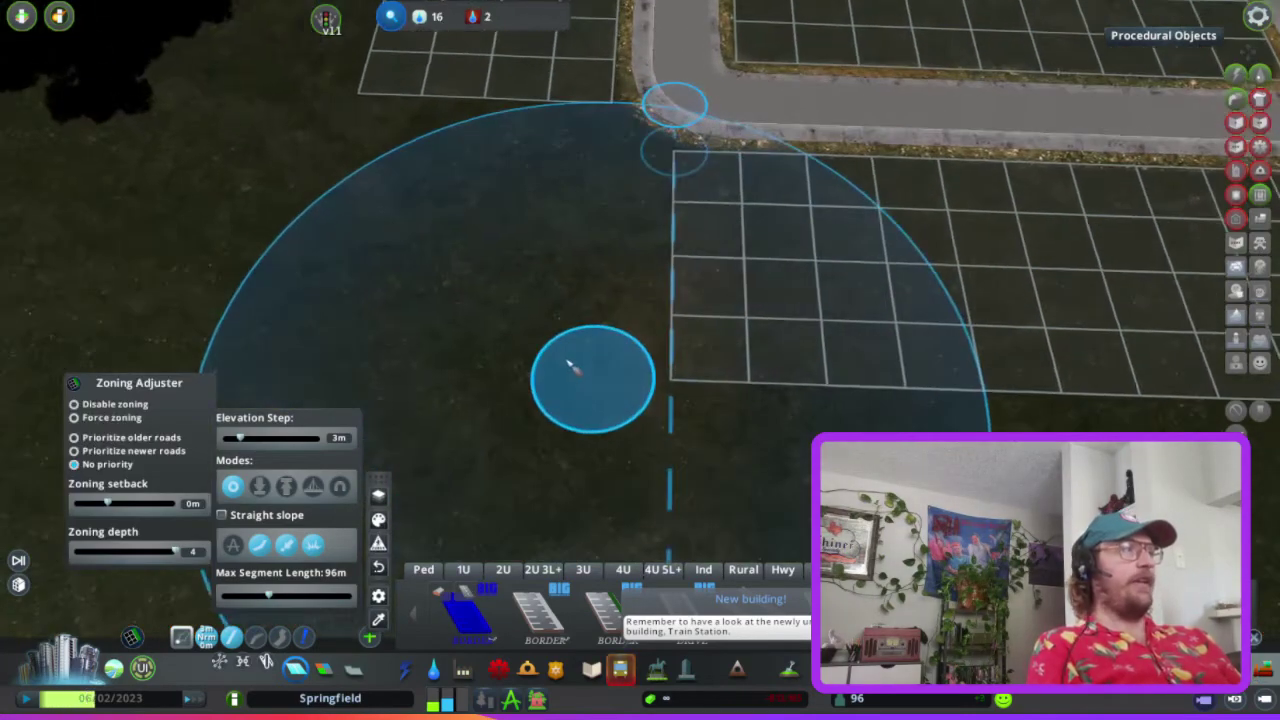
scroll(570, 368, "down", 5)
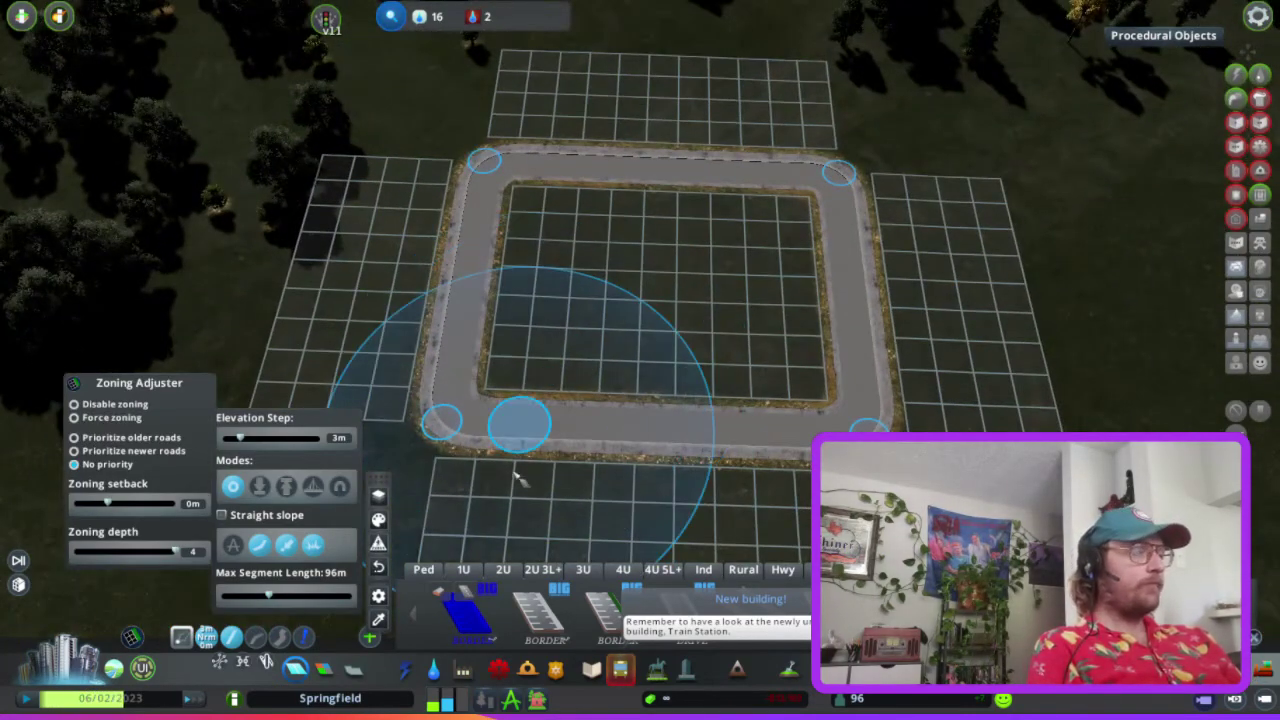
scroll(549, 382, "down", 3)
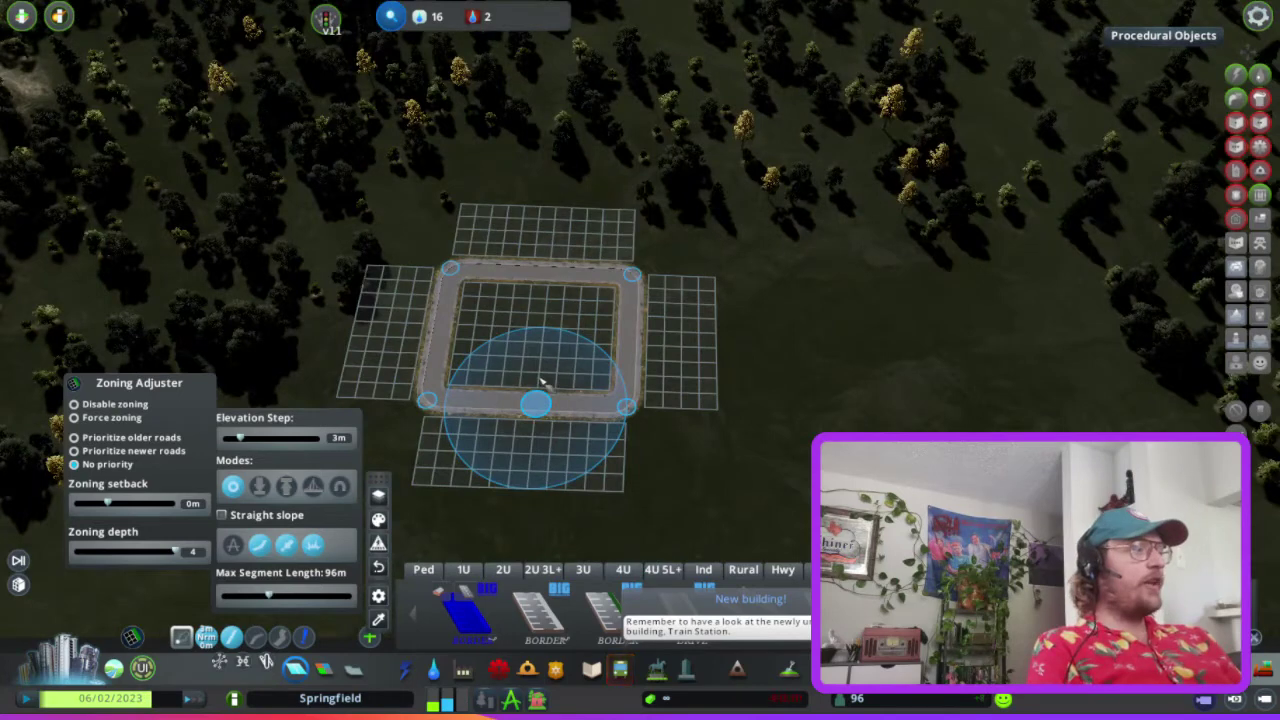
Demolish the remaining sides of the old Water Street loop, leaving bare ground
key("b")
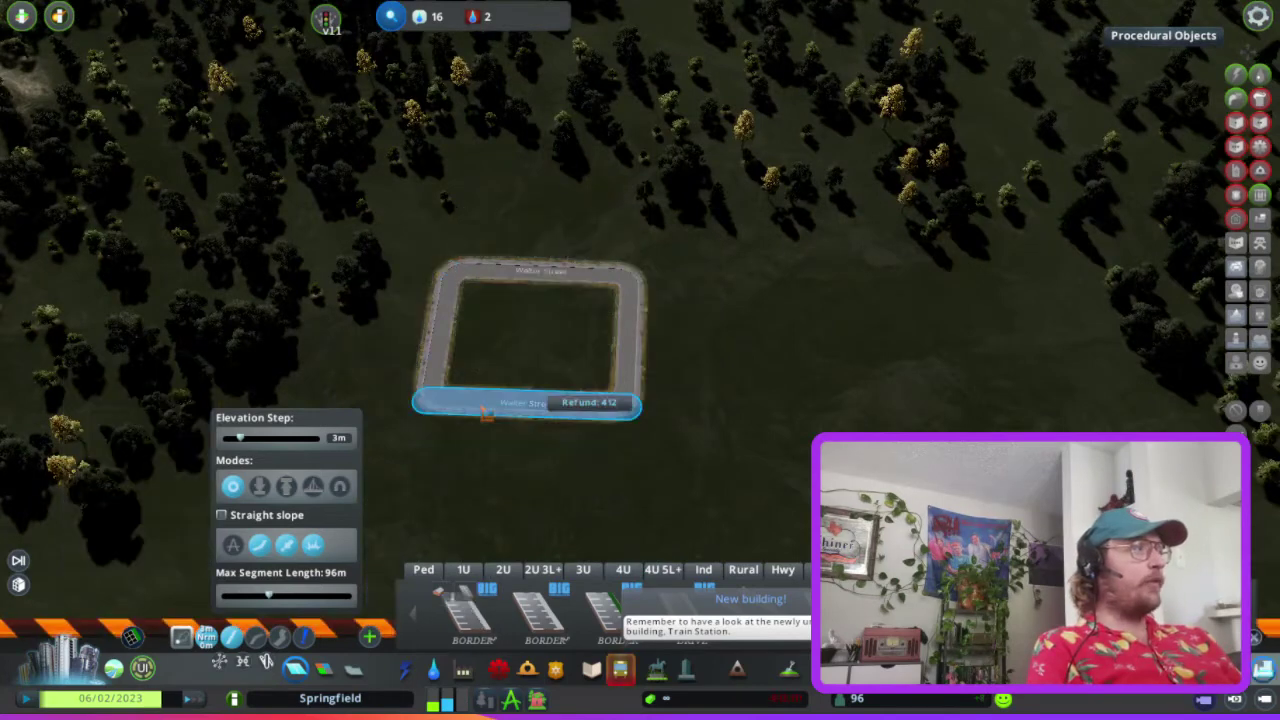
left_click(540, 402)
left_click(429, 363)
left_click(630, 360)
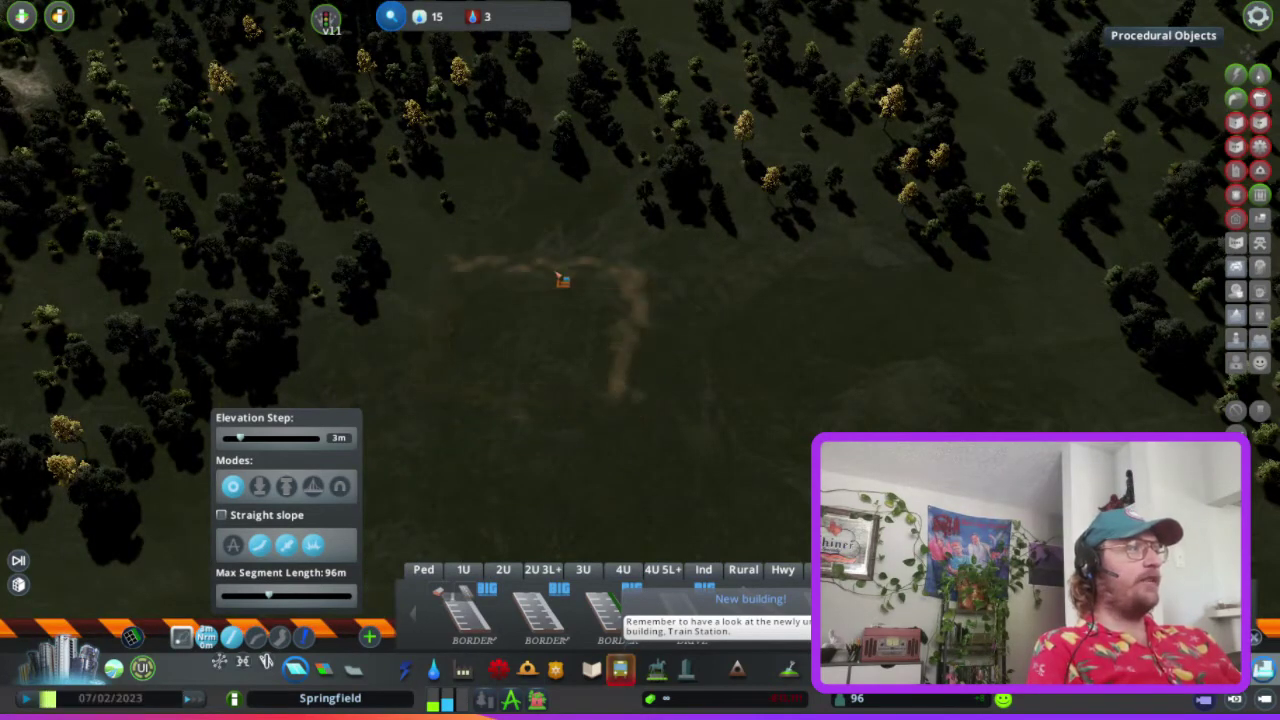
left_click(551, 274)
key("b")
left_click(600, 418)
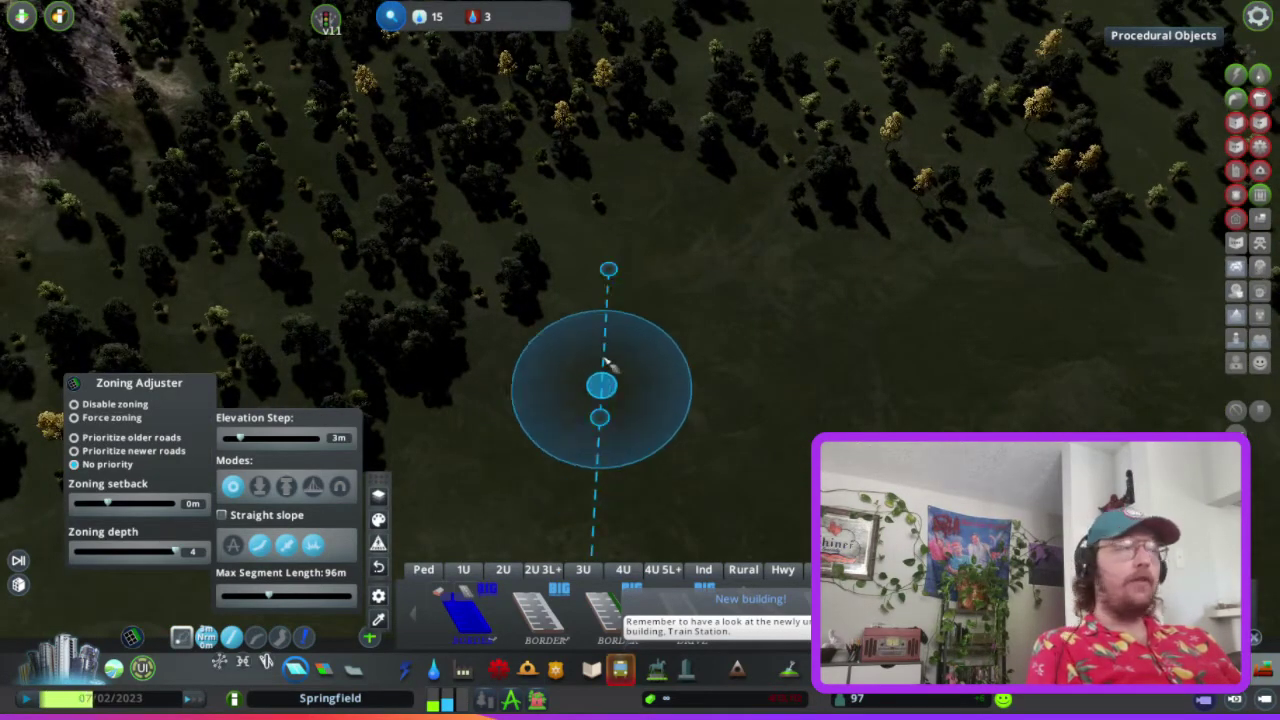
Lay a small square border-road loop: left, bottom, right and top sides, redoing the misplaced bottom
right_click(608, 270)
scroll(600, 293, "up", 2)
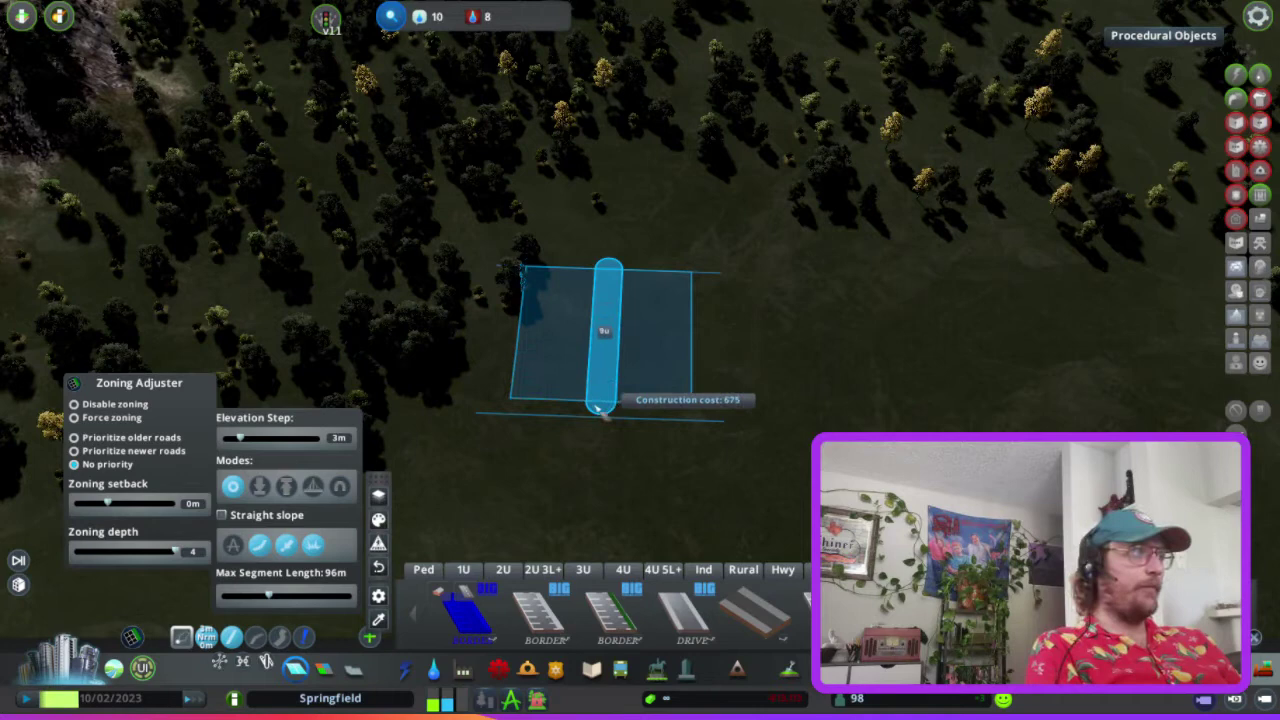
left_click(605, 400)
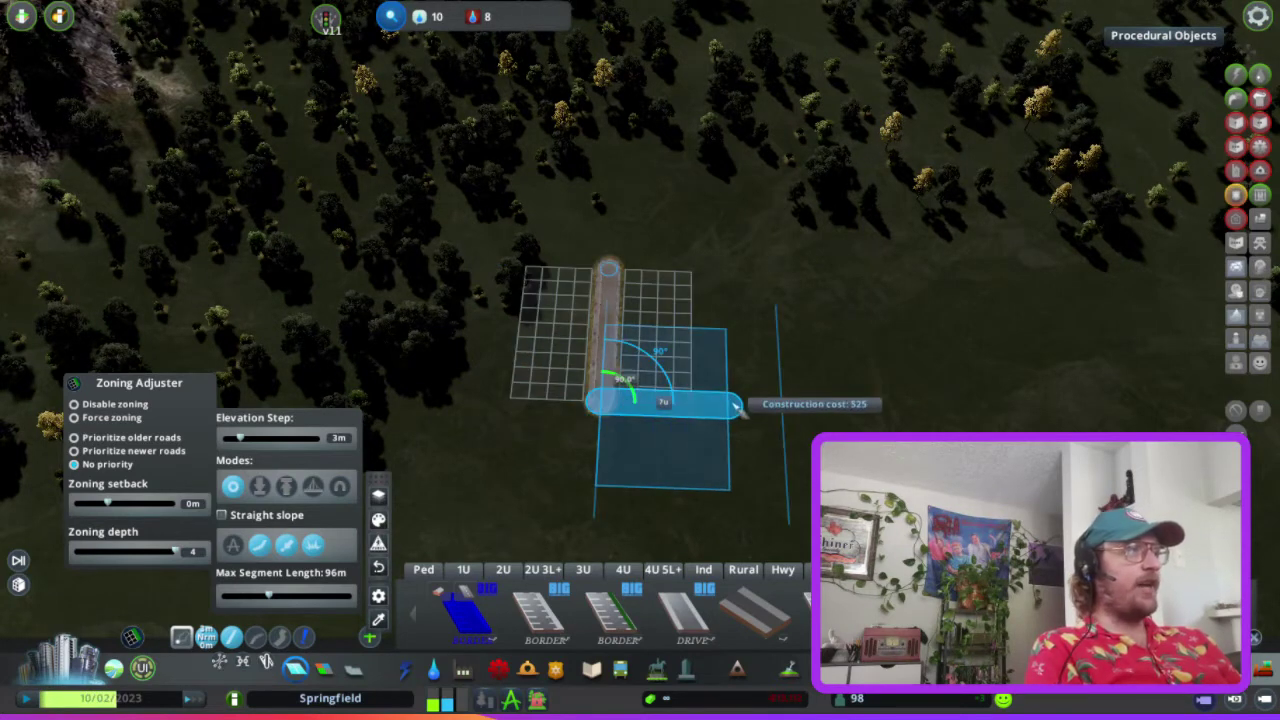
left_click(752, 410)
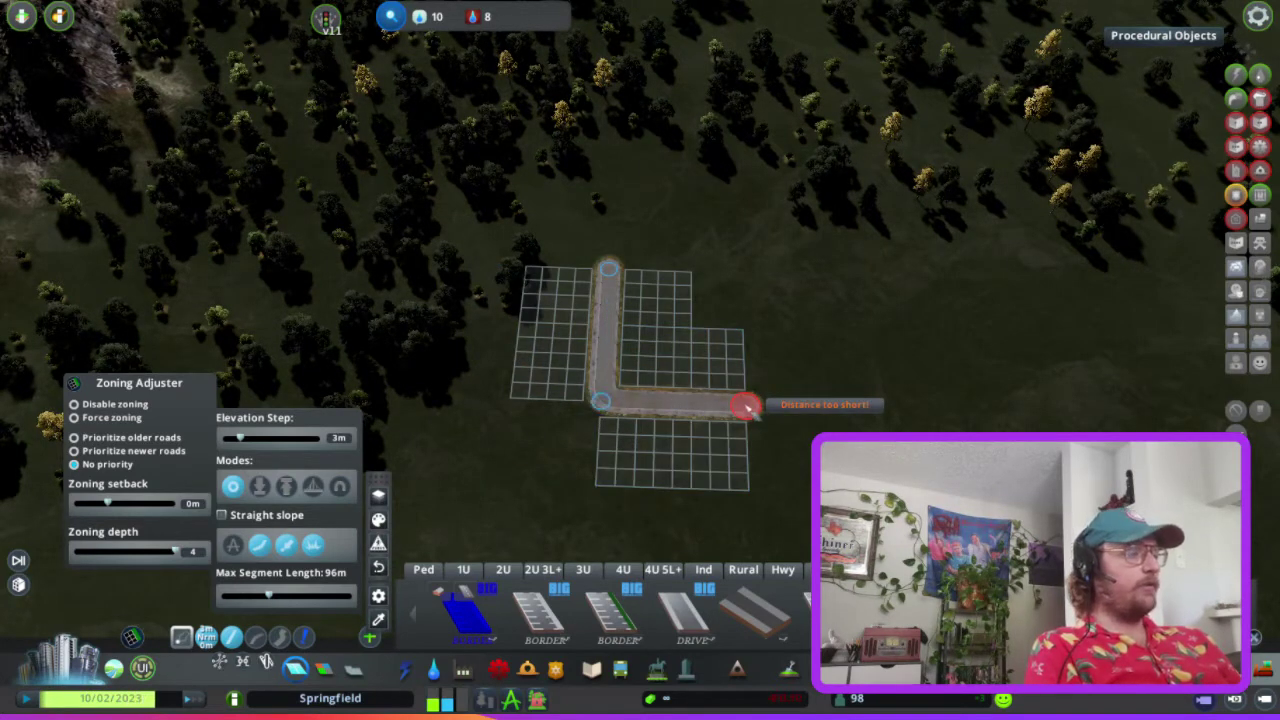
key("ctrl+z")
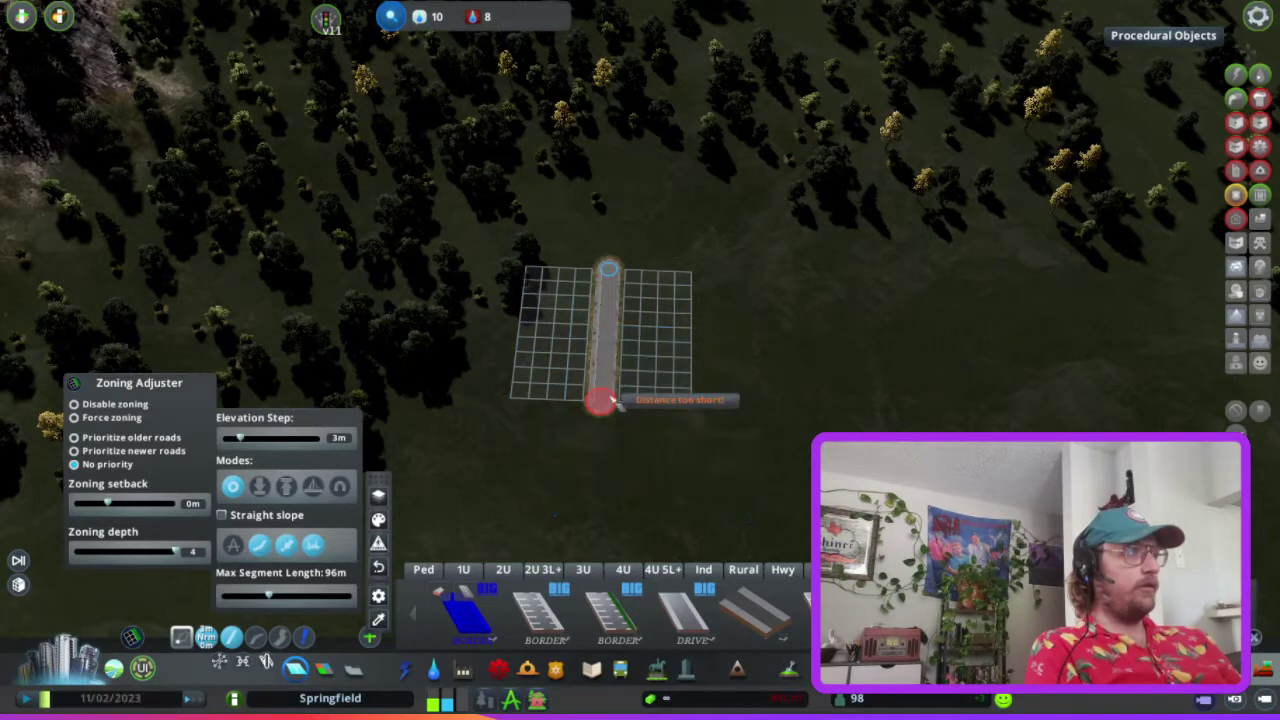
left_click(762, 408)
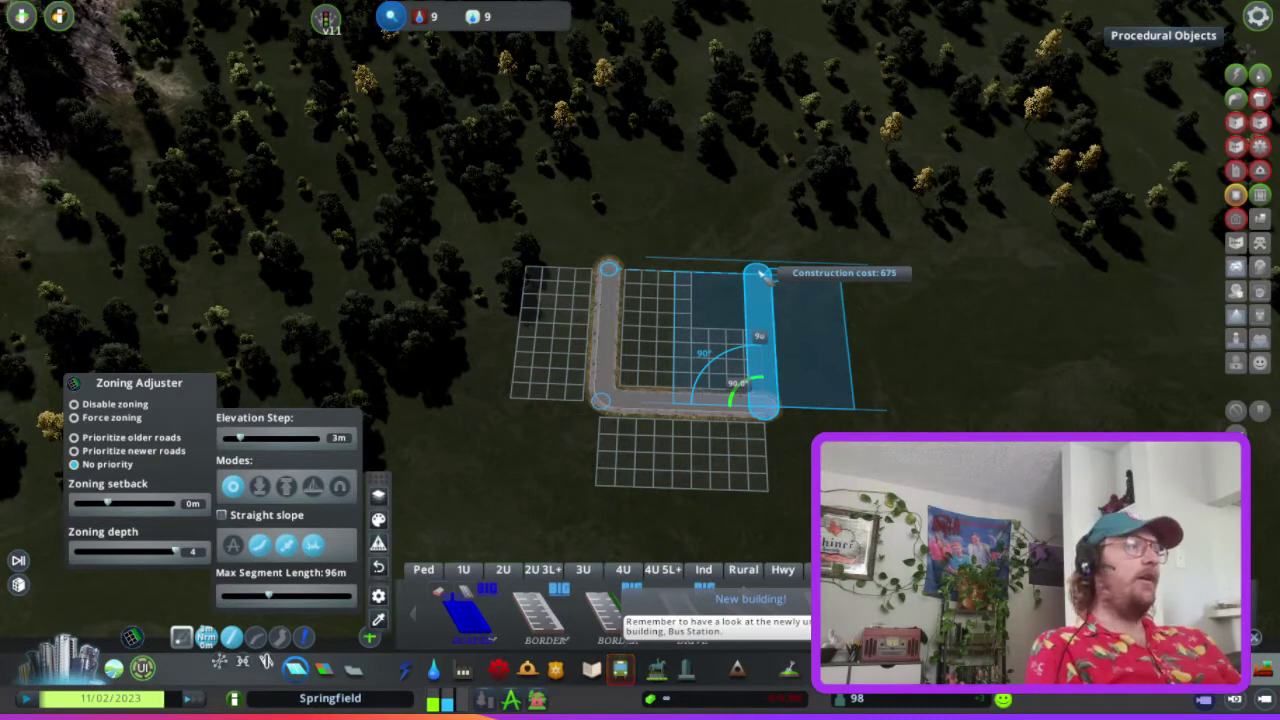
left_click(762, 272)
left_click(608, 268)
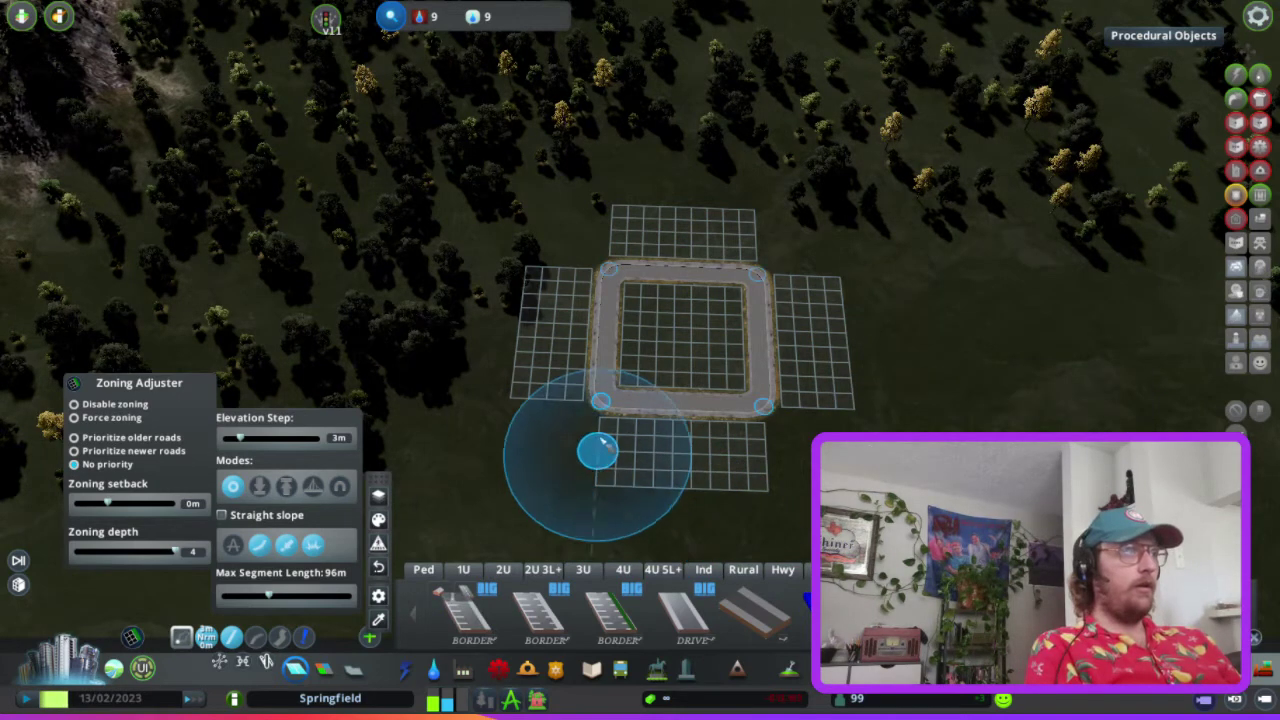
Draw cross roads through the loop to form drive aisles, cancelling bad previews, and center the lot
left_click(600, 401)
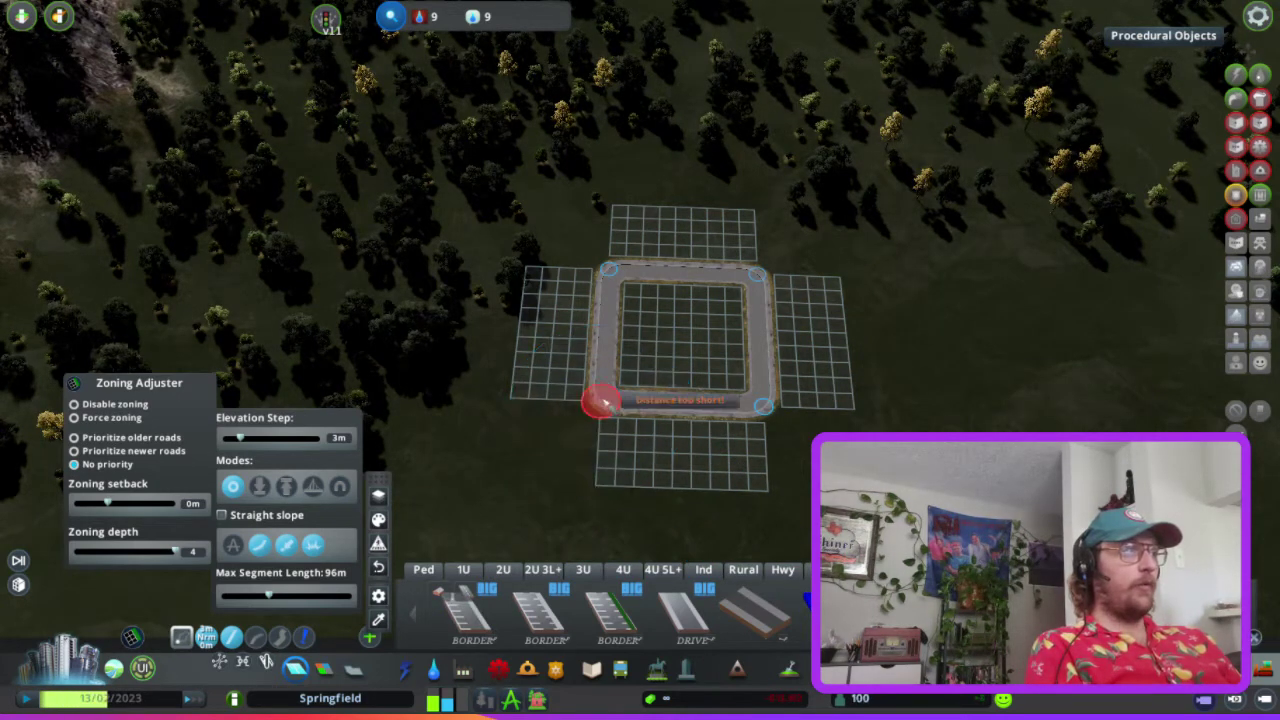
right_click(606, 370)
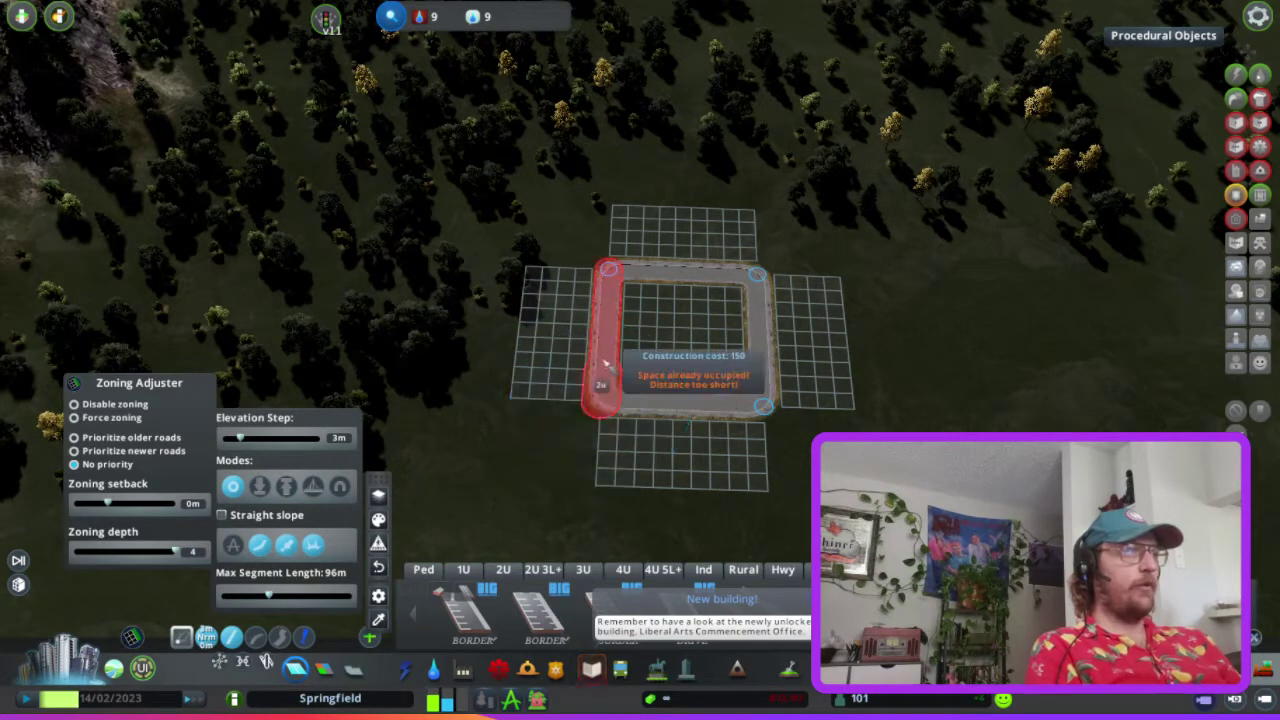
left_click(604, 355)
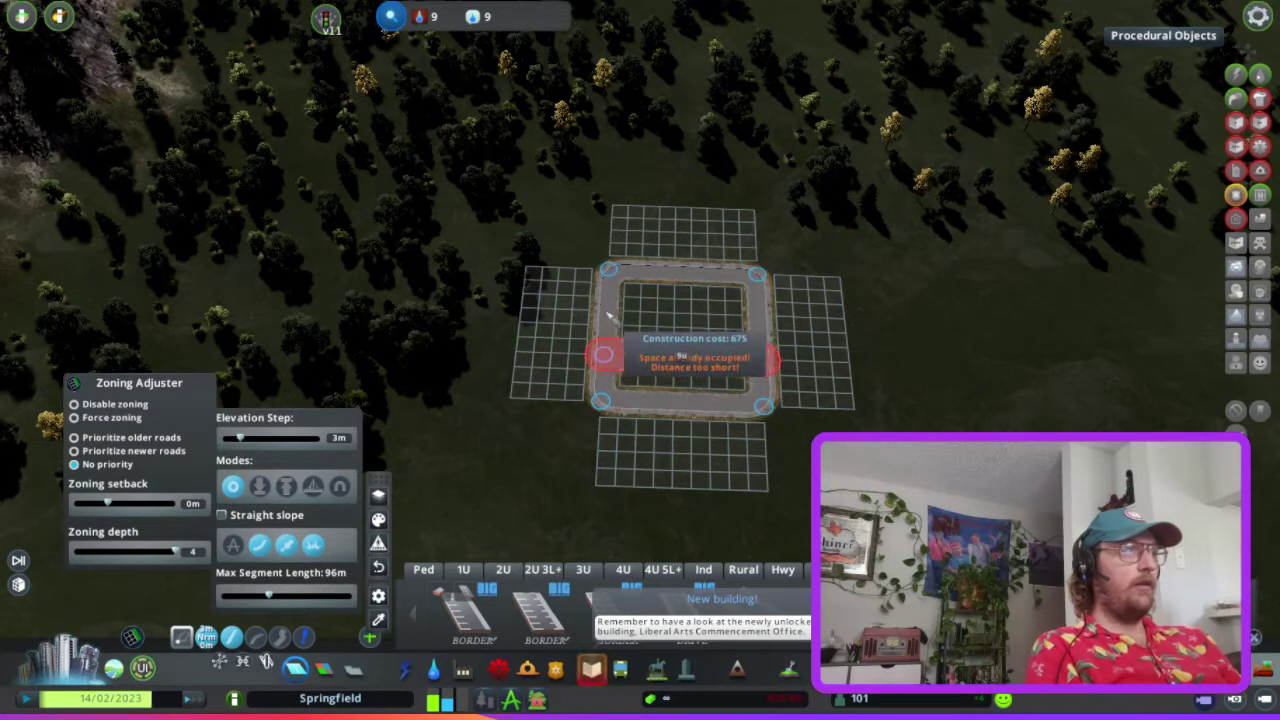
right_click(690, 350)
left_click(604, 313)
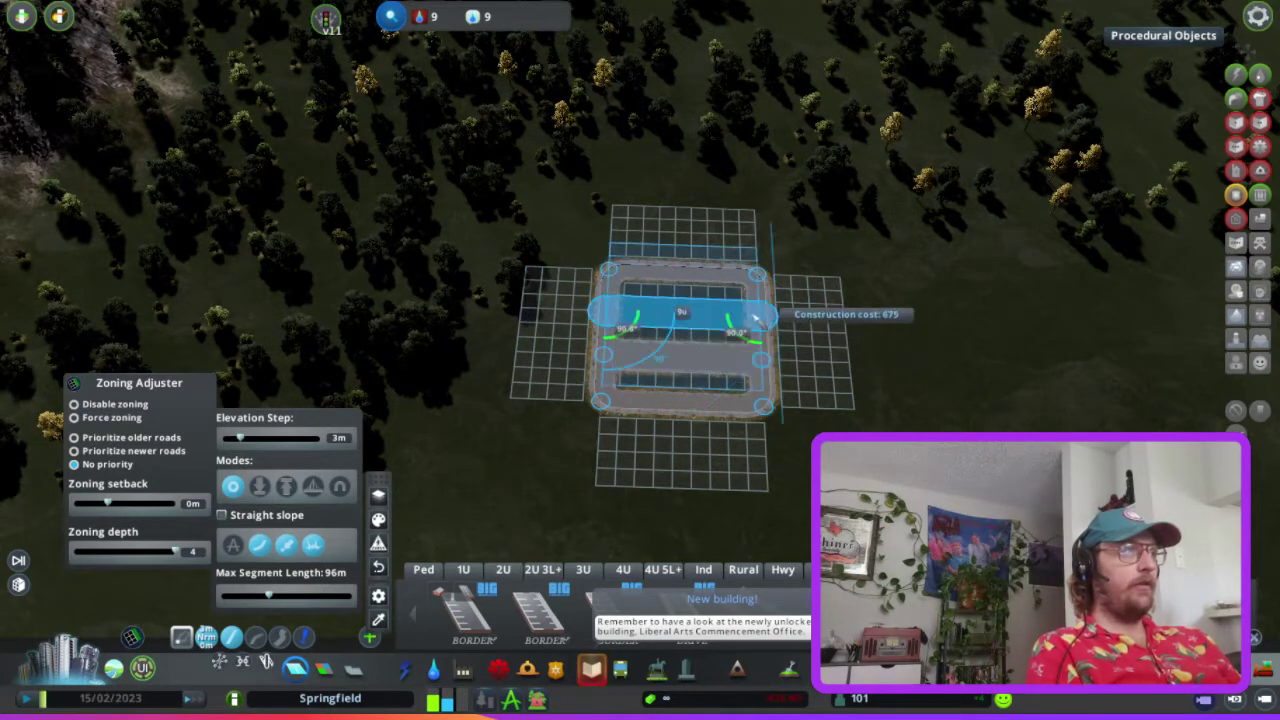
right_click(757, 318)
scroll(740, 372, "up", 5)
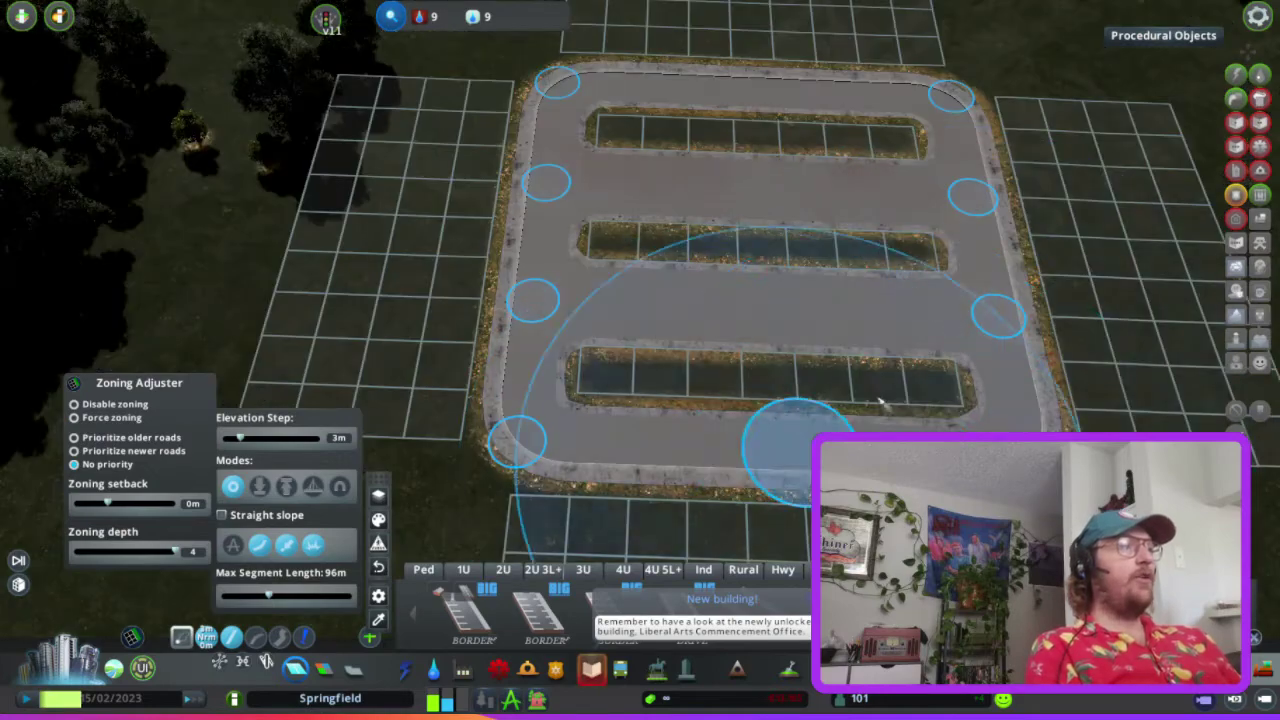
key("a")
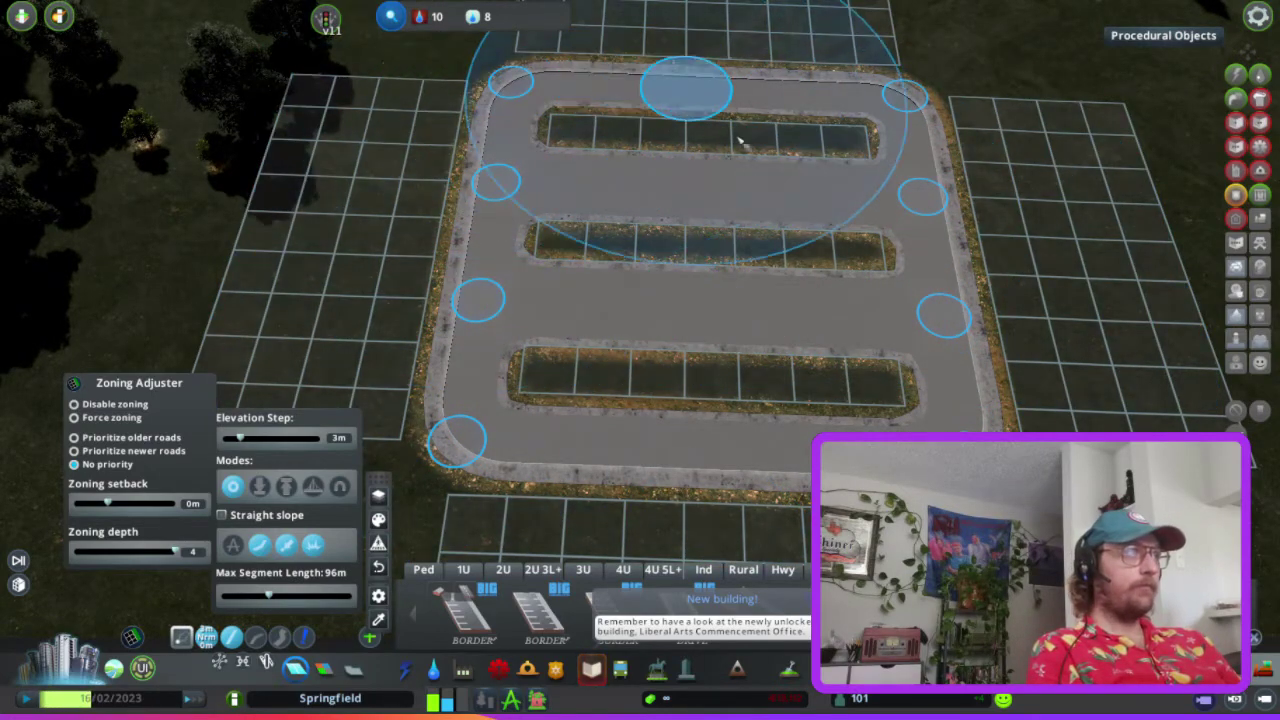
scroll(740, 140, "up", 3)
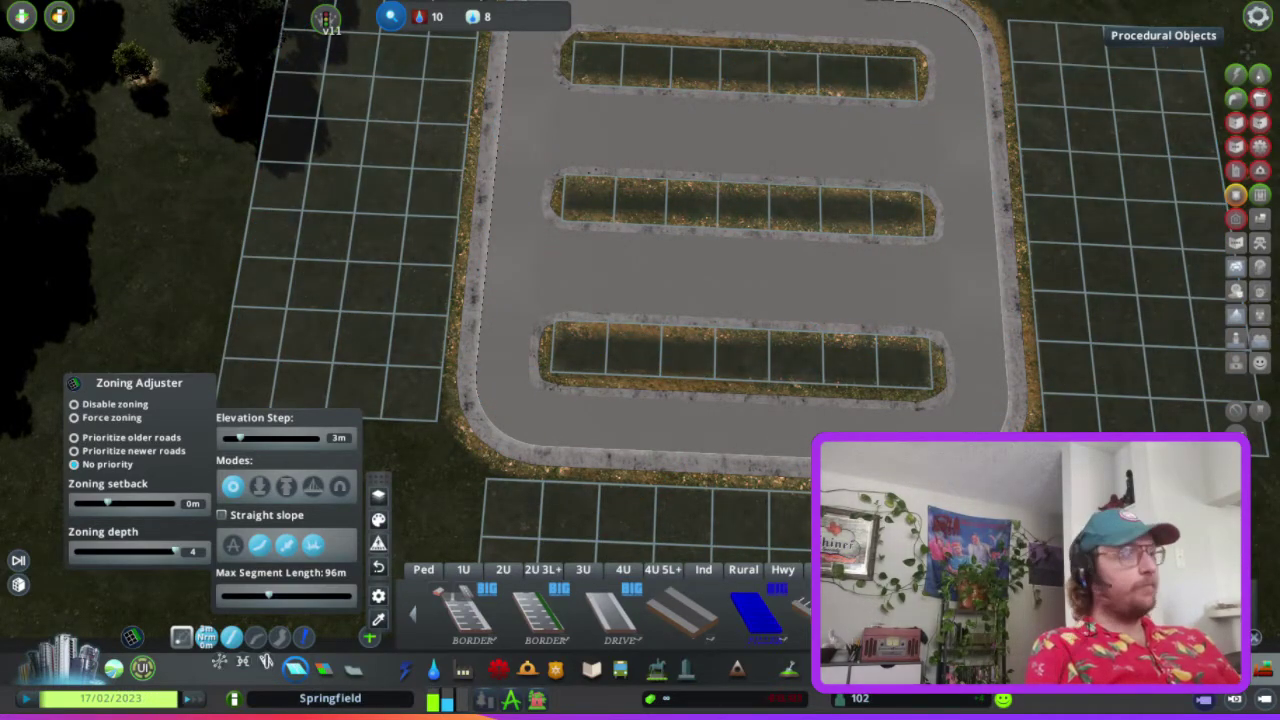
Scroll the asset bar to the BPL Parking Spaces items, dismissing the New building notice
scroll(650, 610, "down", 3)
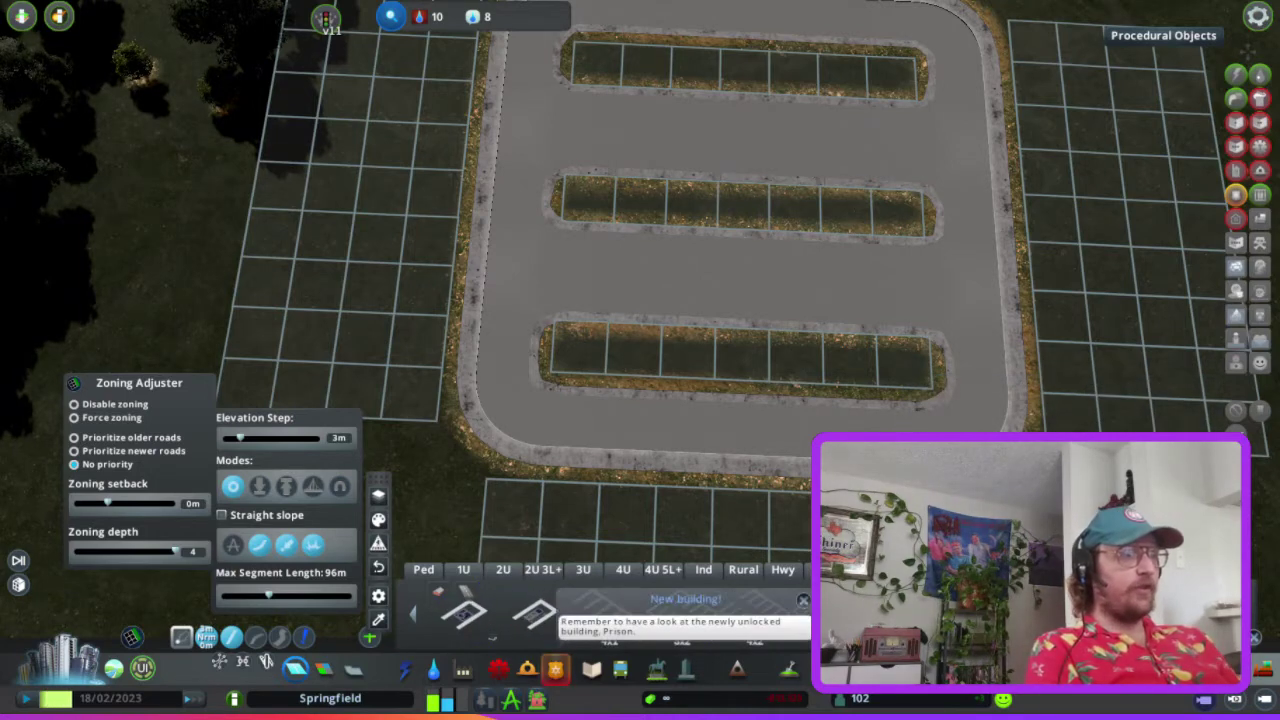
left_click(803, 600)
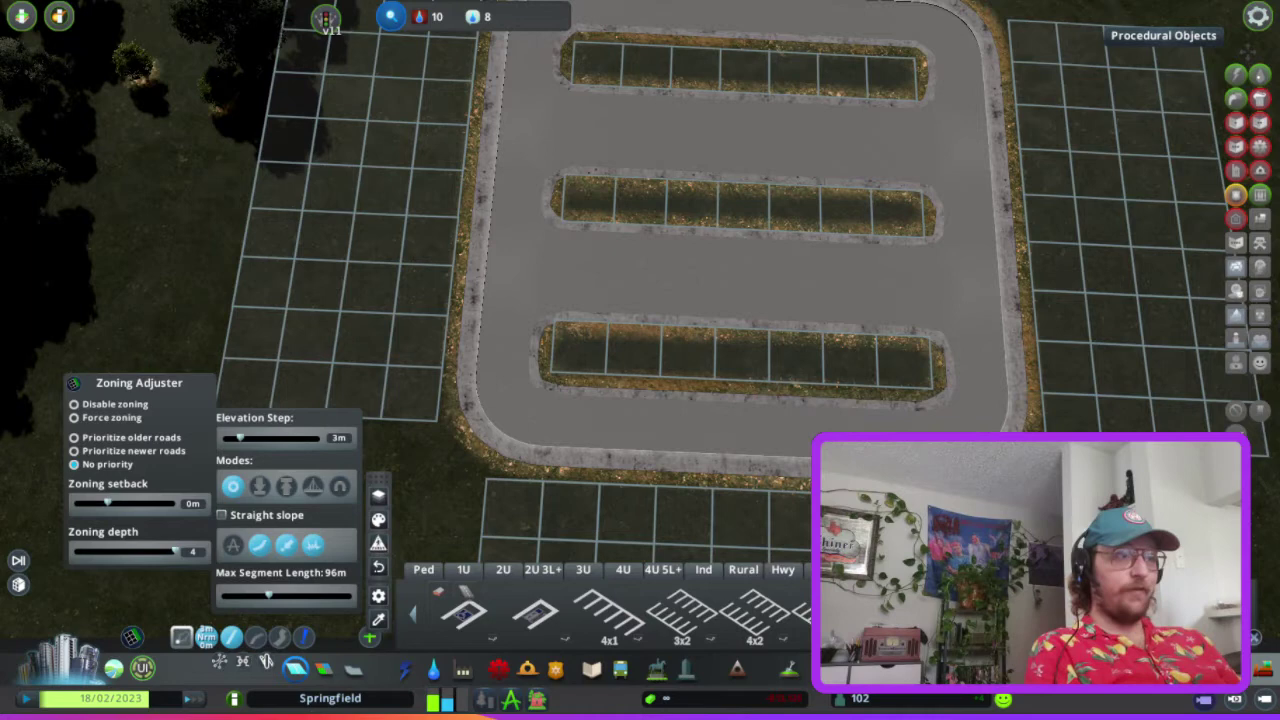
scroll(610, 610, "down", 2)
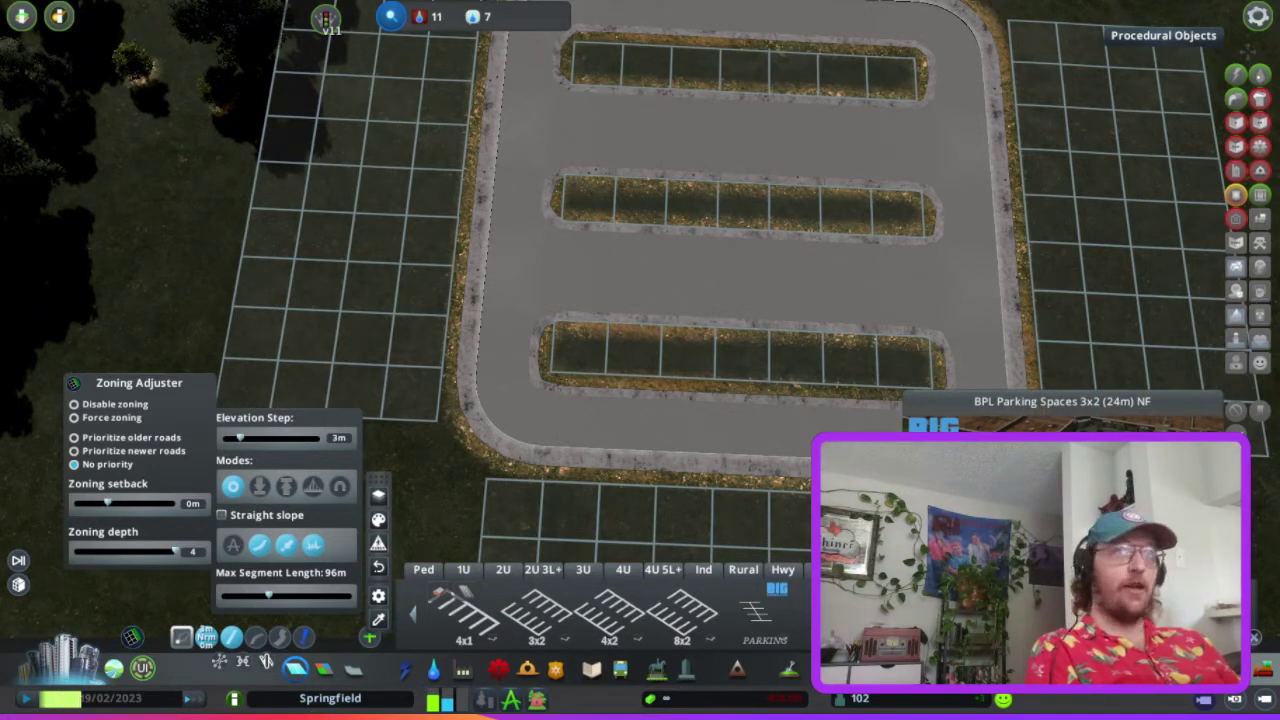
scroll(610, 610, "down", 2)
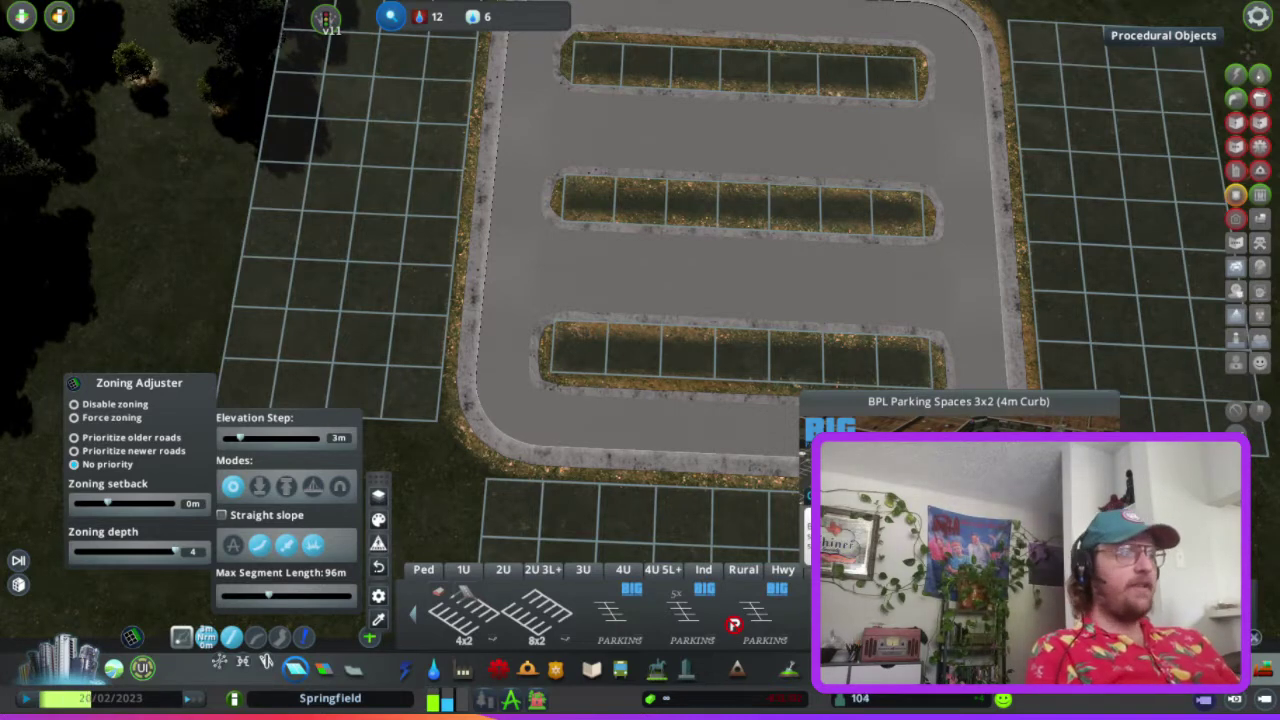
Place a BPL Parking Spaces 15x2 row on the bottom island, then pick and rotate another copy
left_click(678, 622)
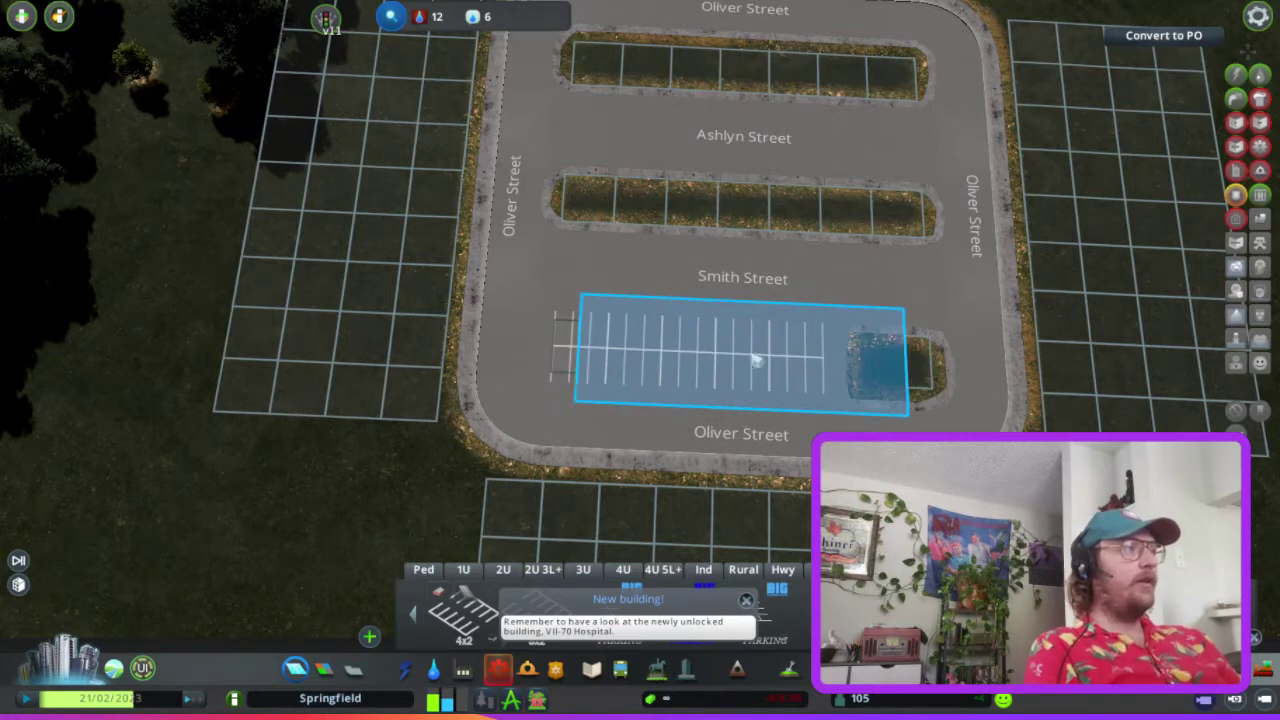
left_click(825, 360)
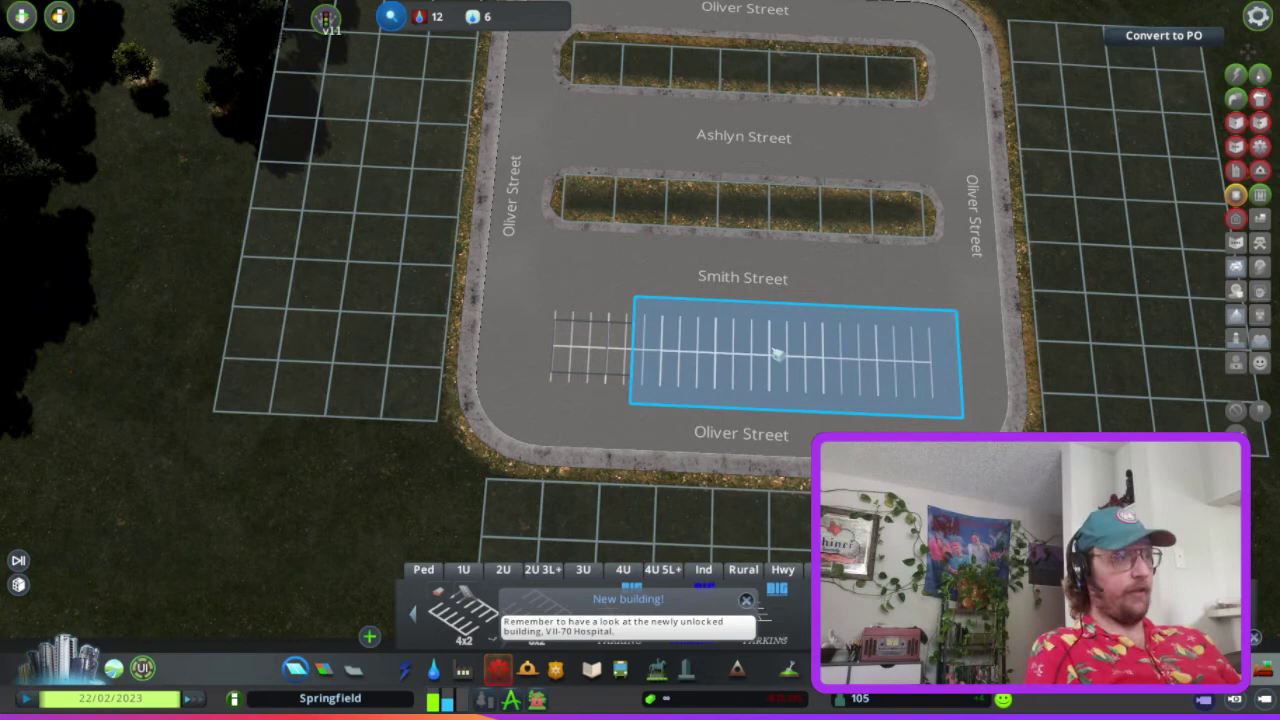
key("Escape")
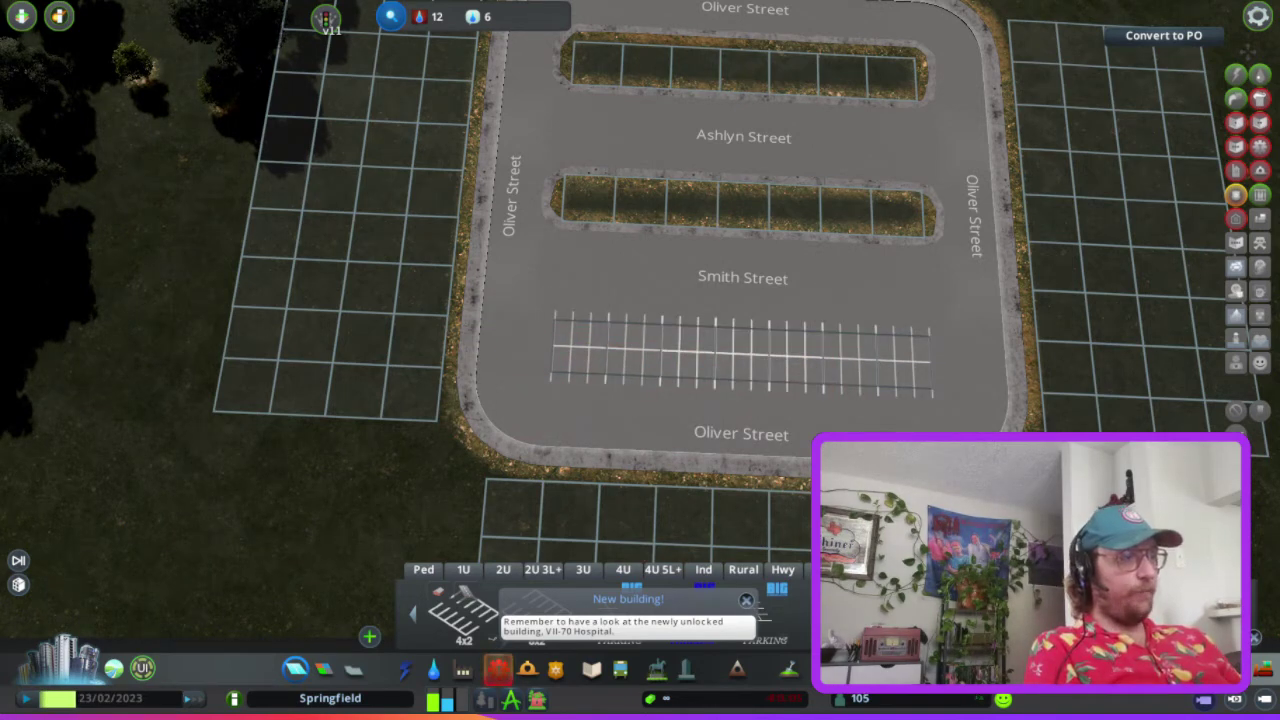
left_click(746, 601)
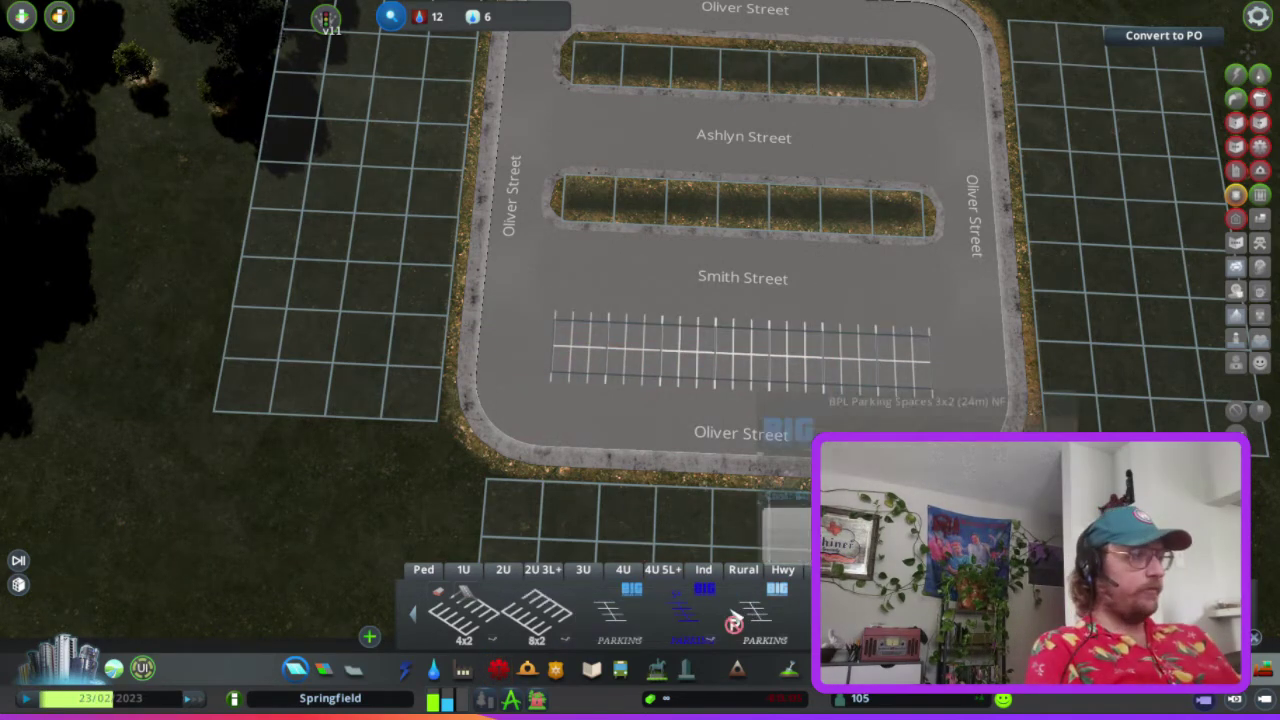
left_click(803, 607)
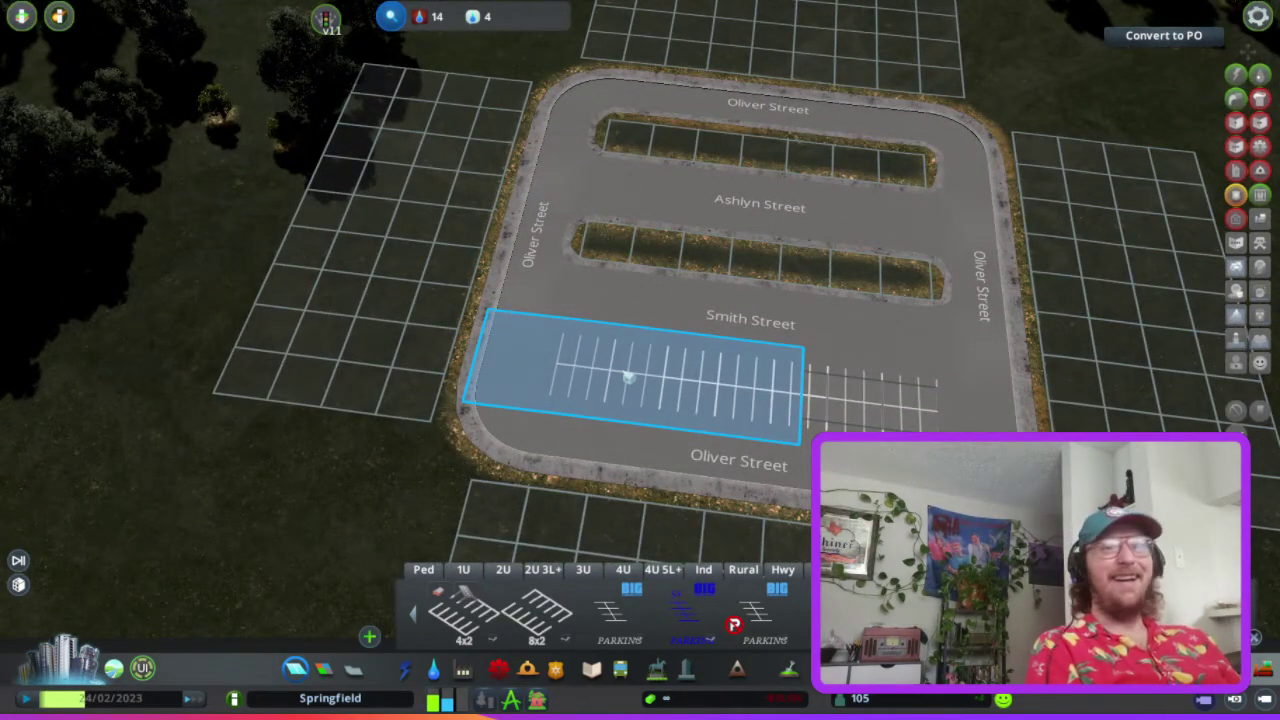
key("d")
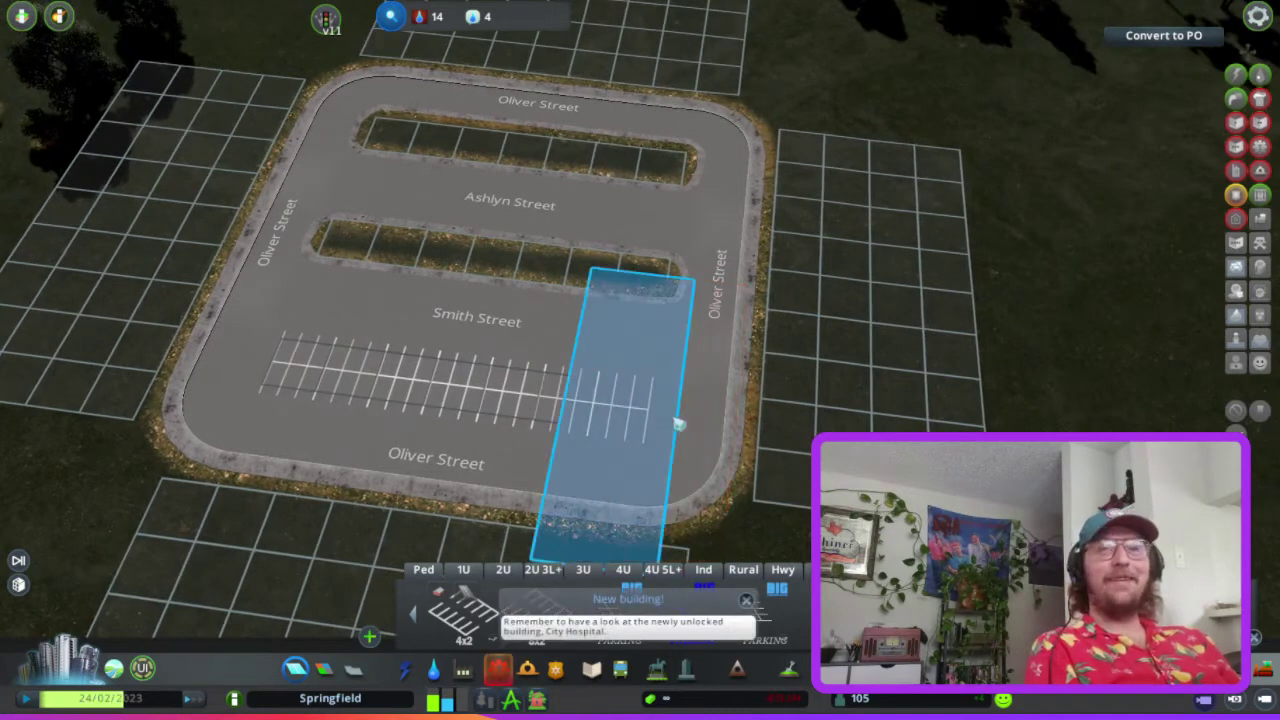
left_click(746, 600)
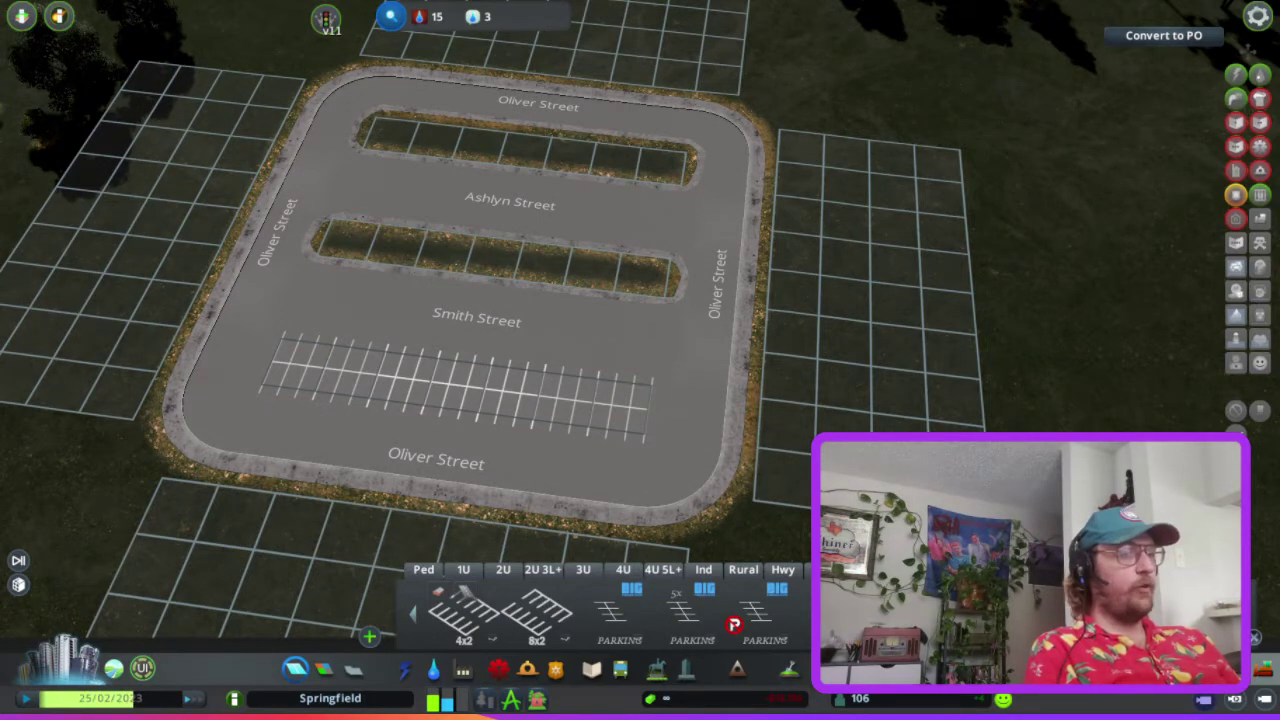
Select the parking-line row beside Smith Street with procedural objects (Ctrl+P), then recenter the view
key("ctrl+p")
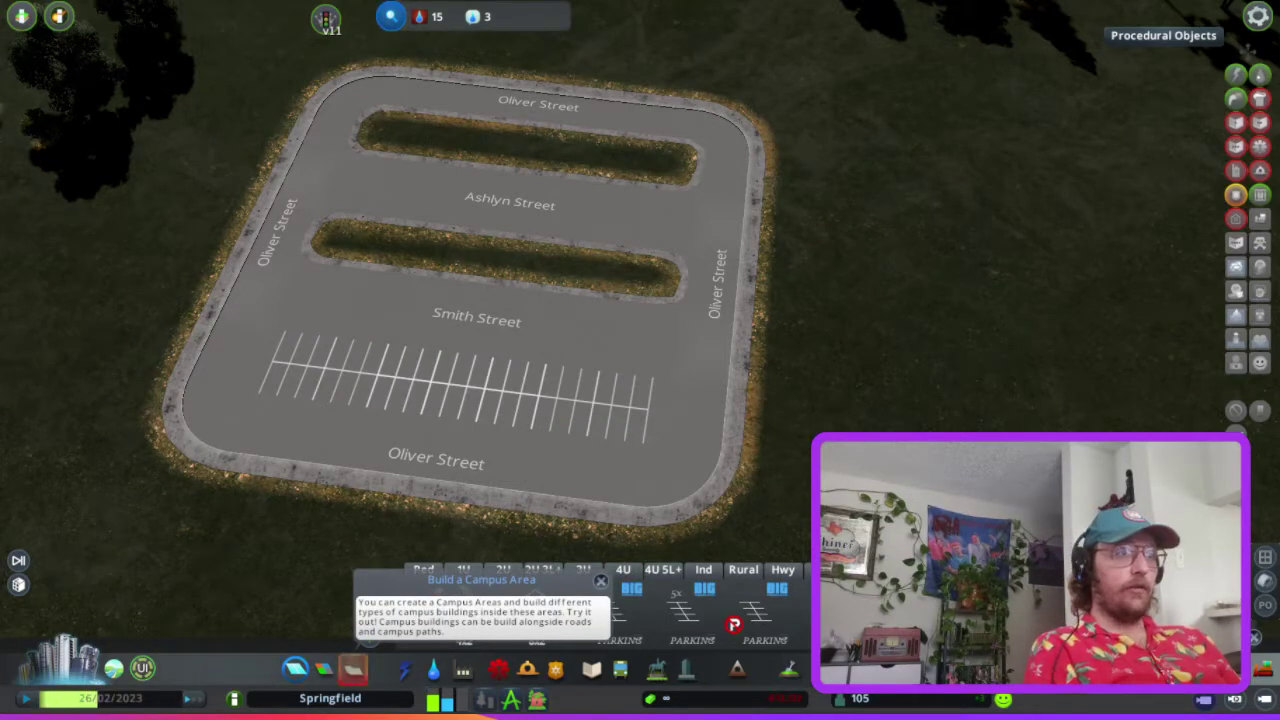
left_click(403, 378)
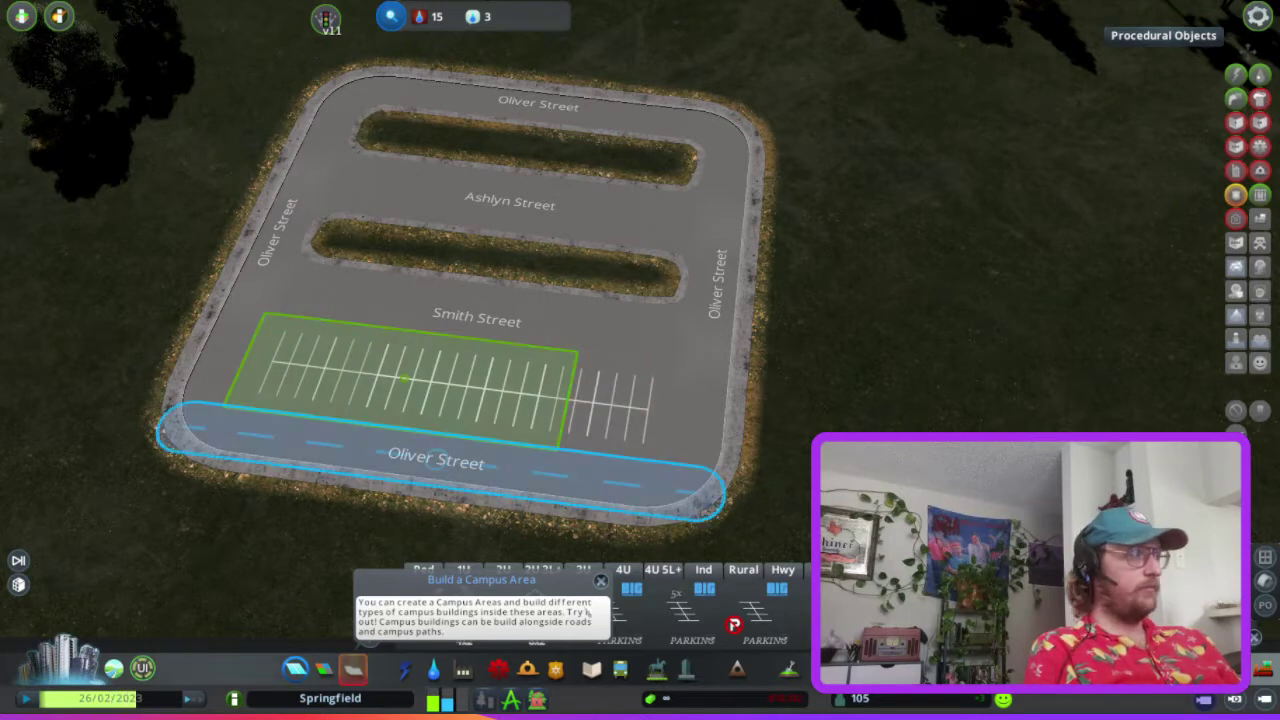
key("Escape")
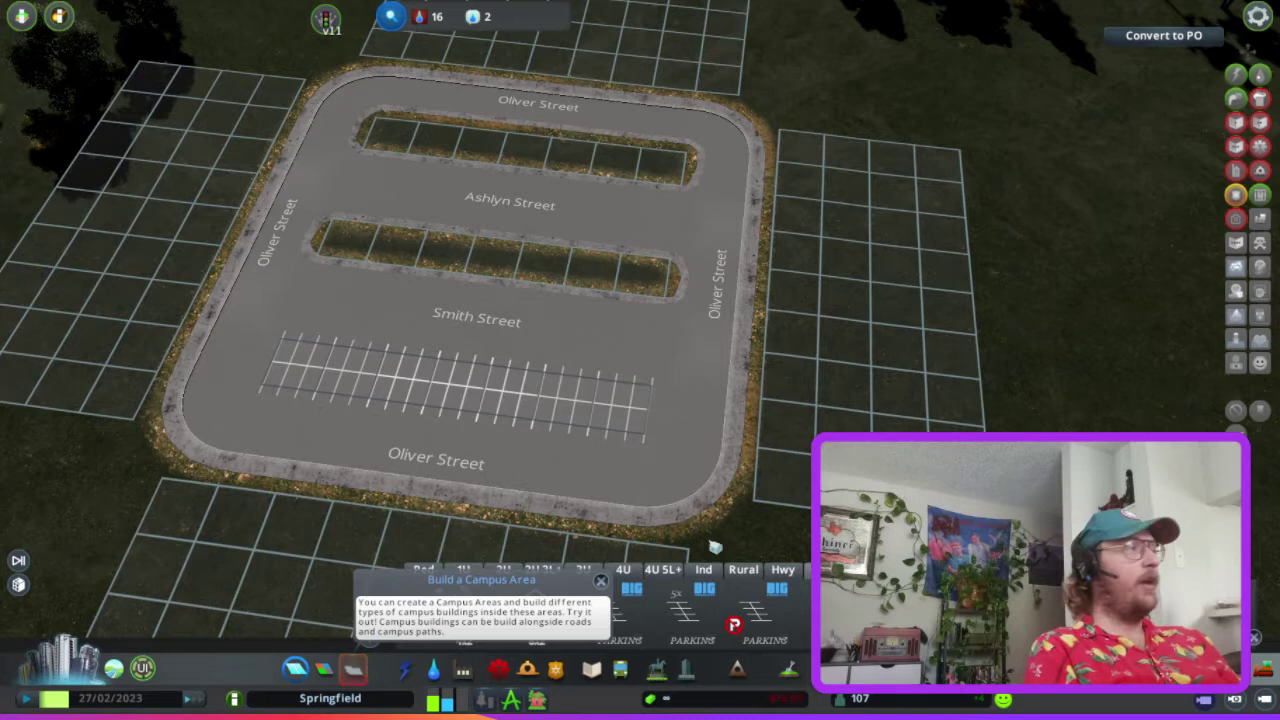
key("a")
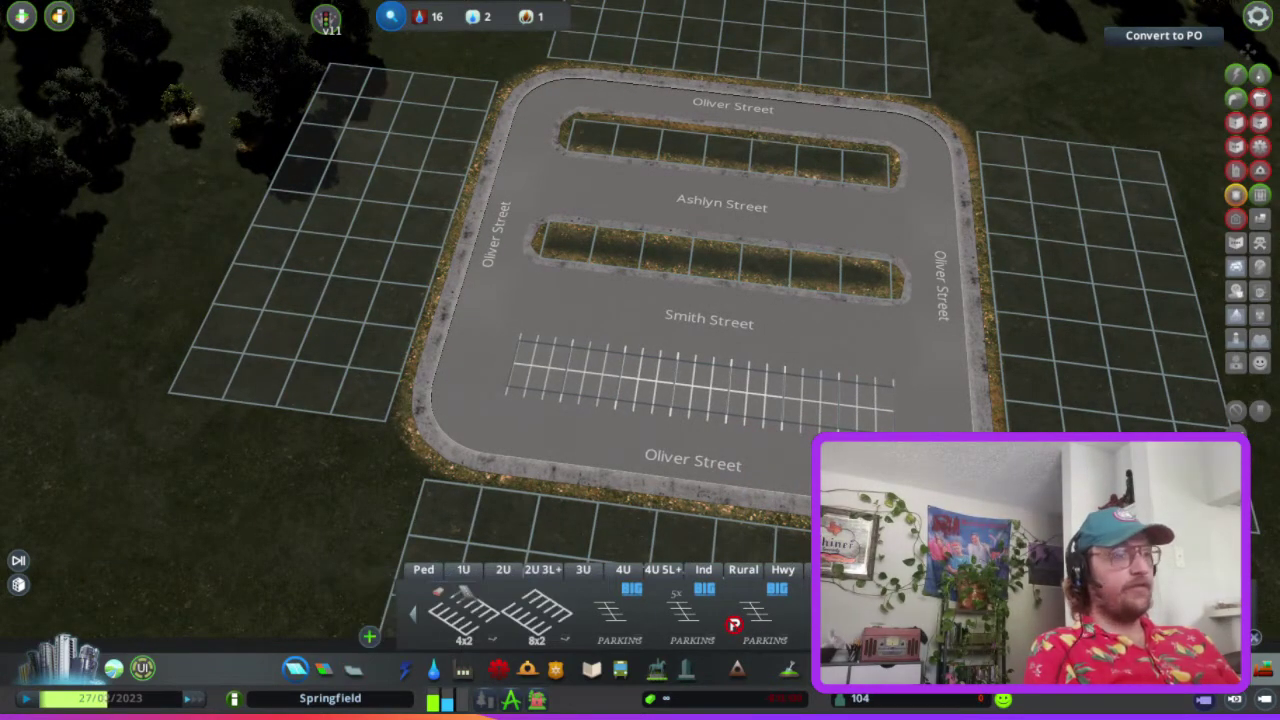
Pave the middle grass island with a parking-space block
left_click(755, 612)
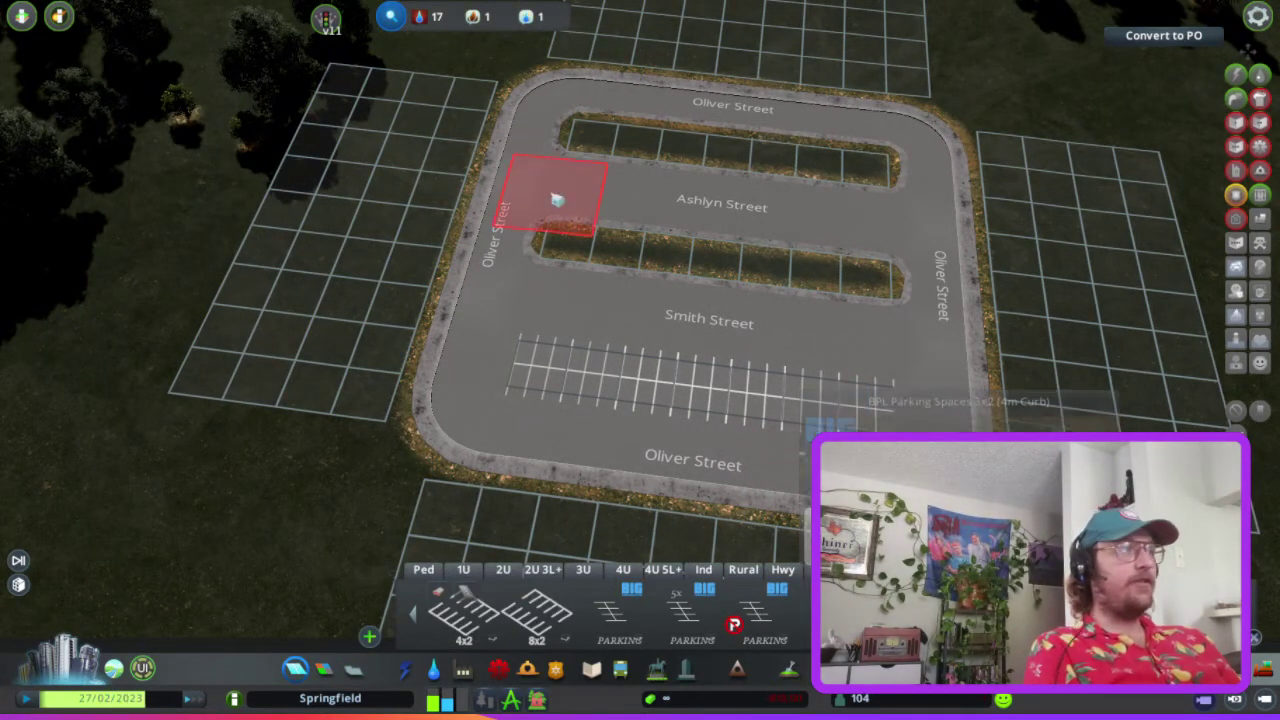
left_click(615, 251)
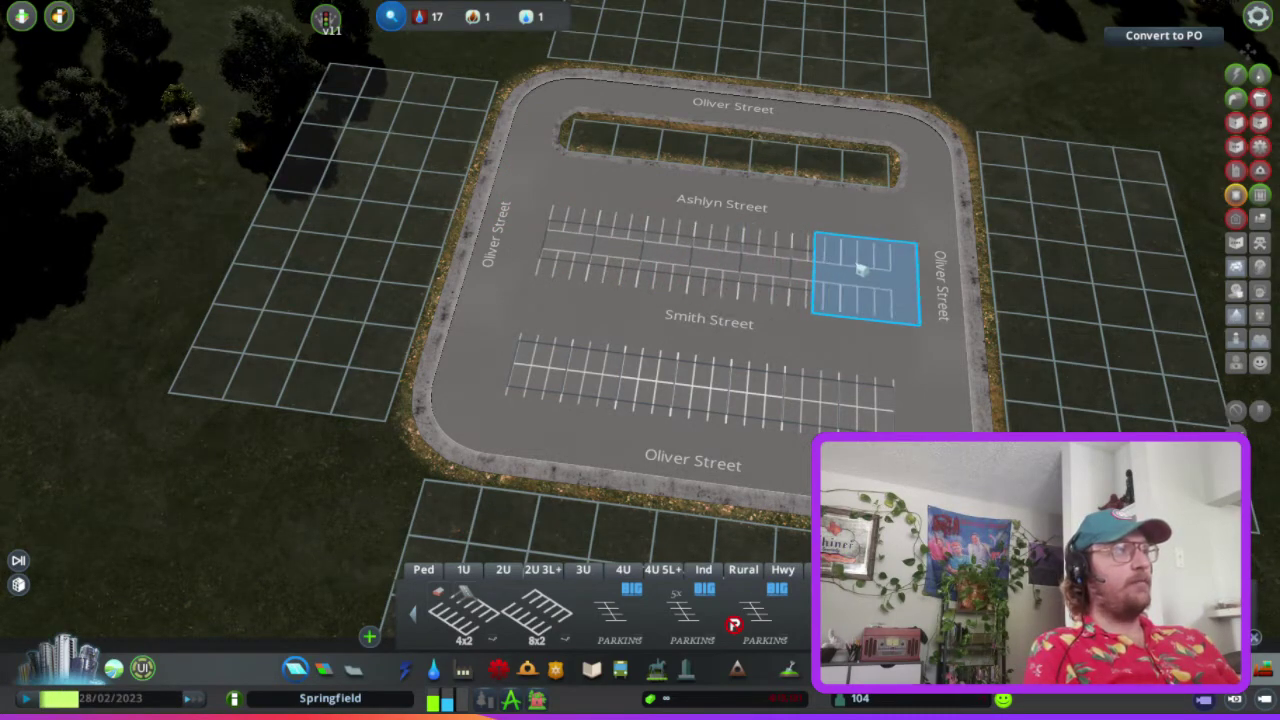
scroll(768, 345, "up", 5)
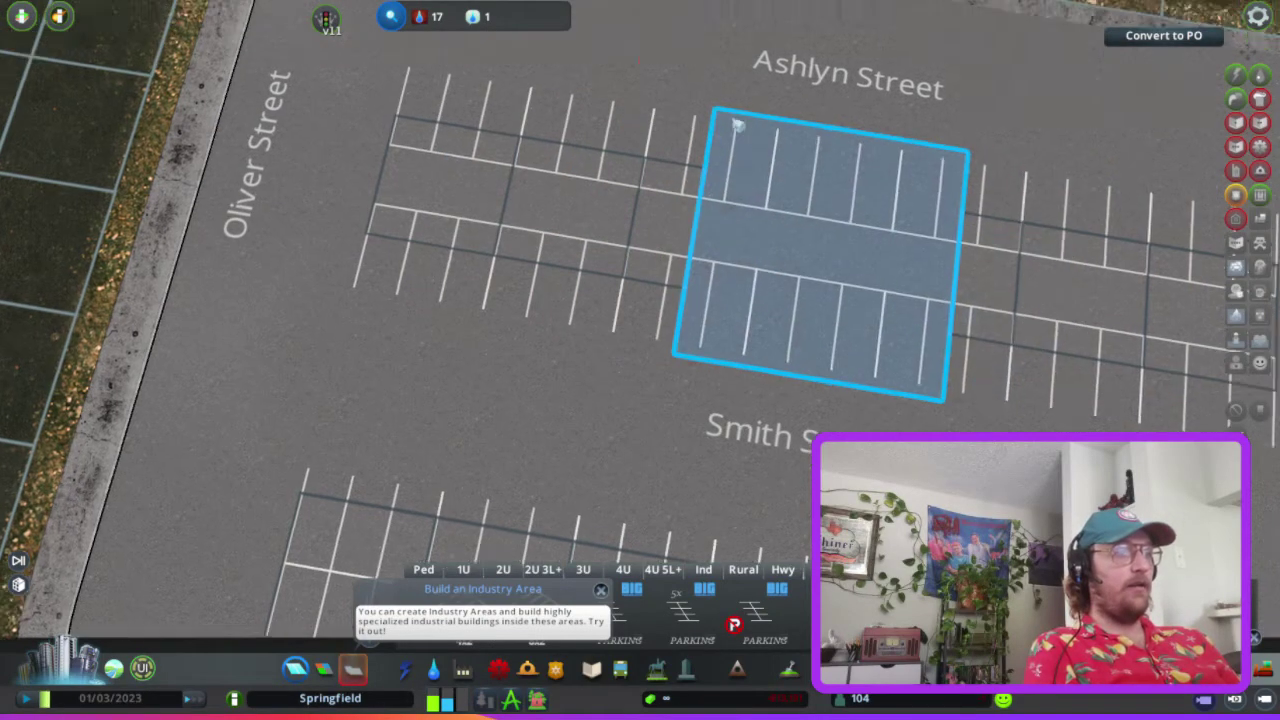
scroll(600, 270, "down", 5)
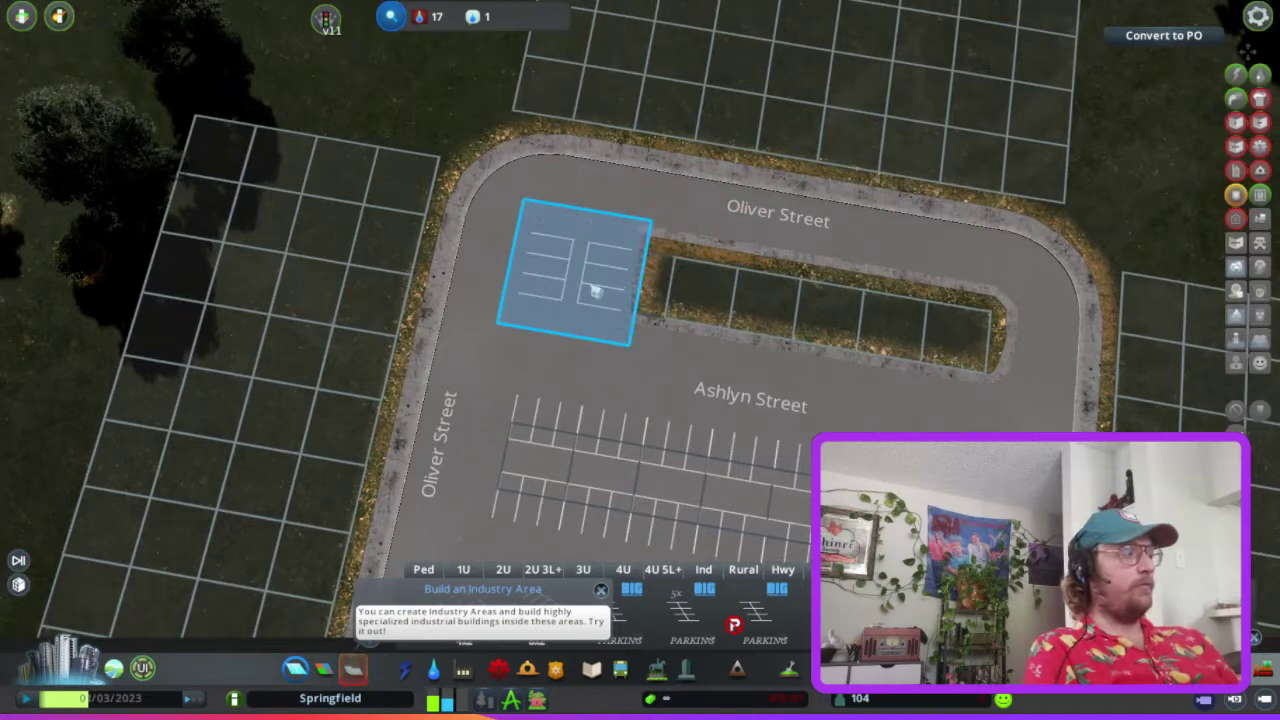
Fill the top island west to east with four end-to-end parking blocks
left_click(596, 291)
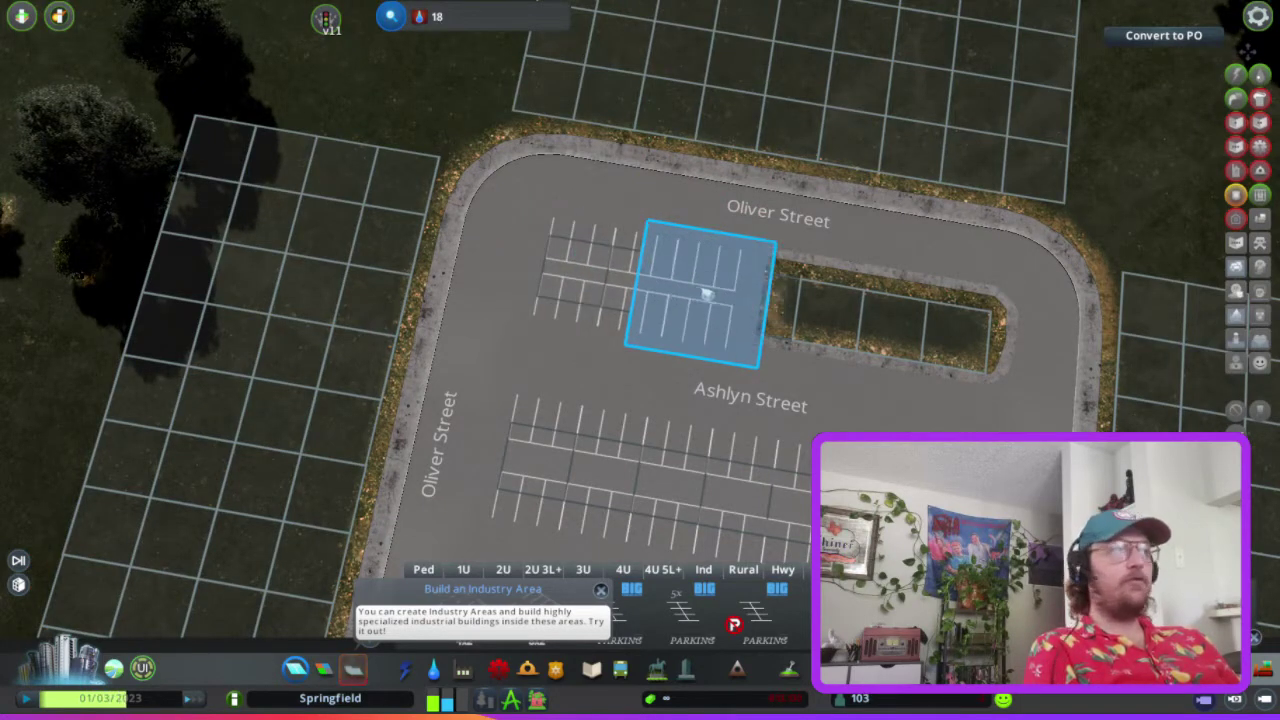
left_click(706, 293)
left_click(820, 314)
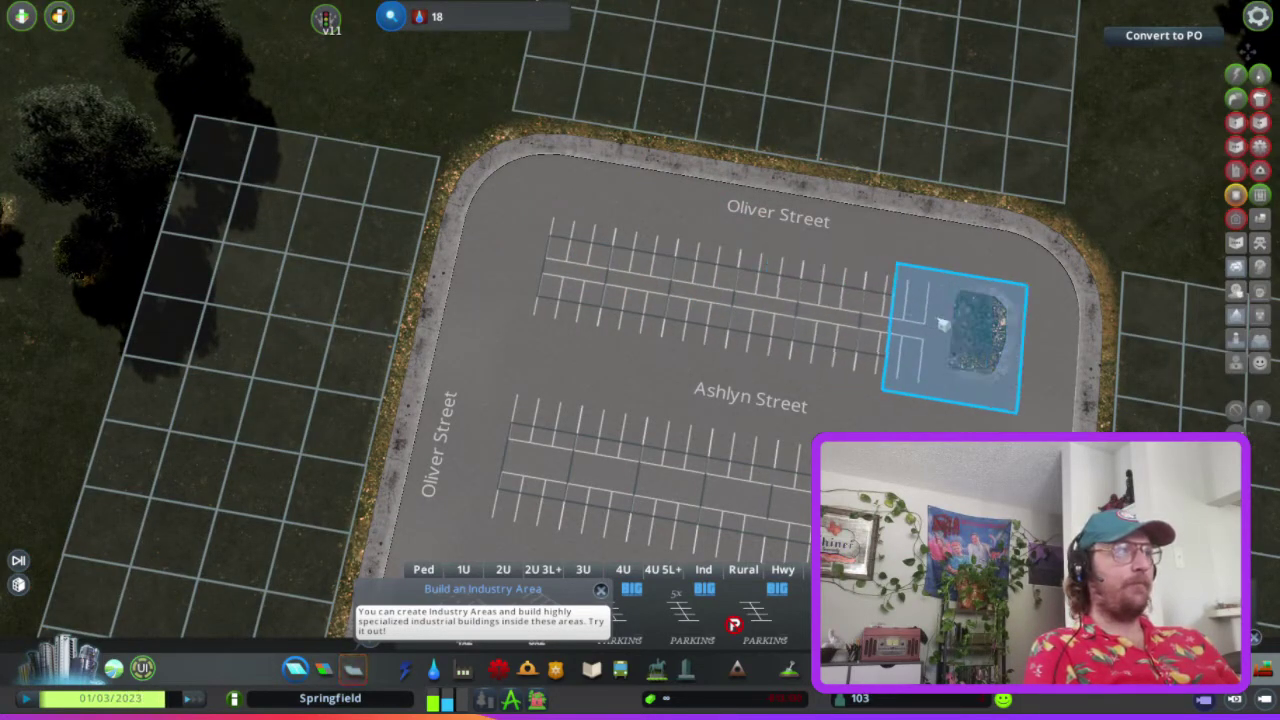
left_click(942, 323)
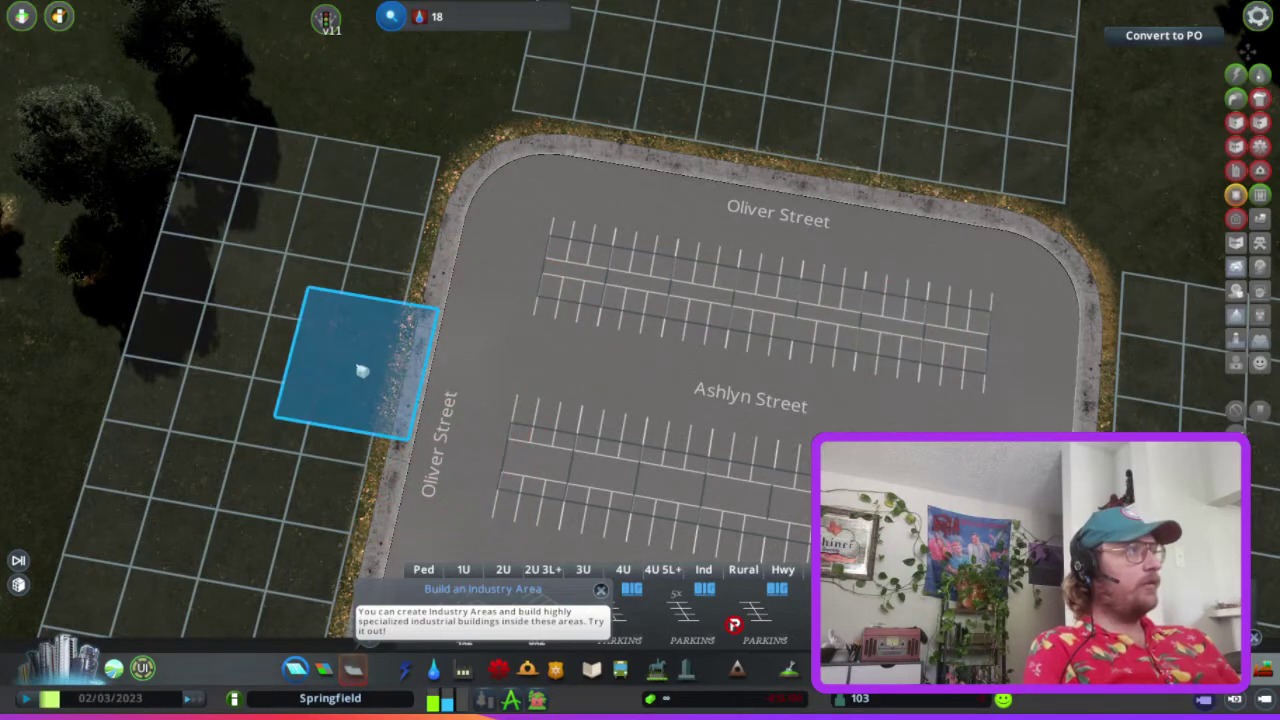
scroll(362, 371, "down", 5)
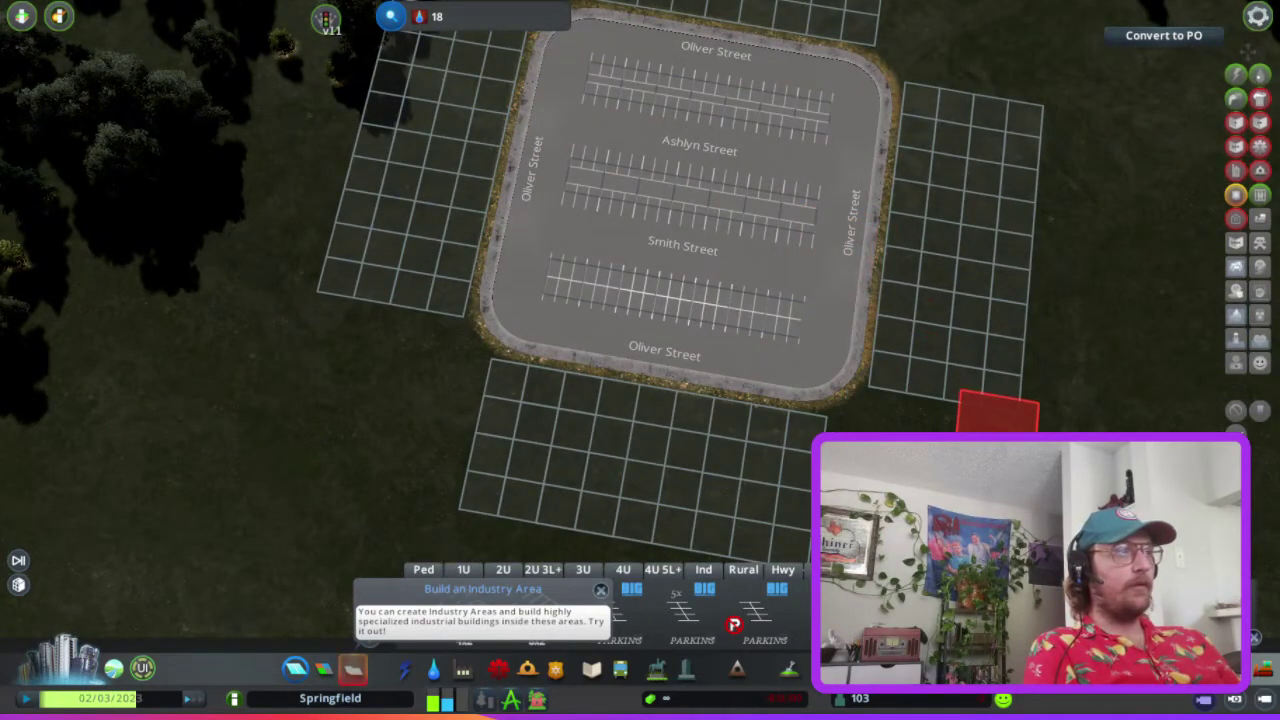
key("w")
key("d")
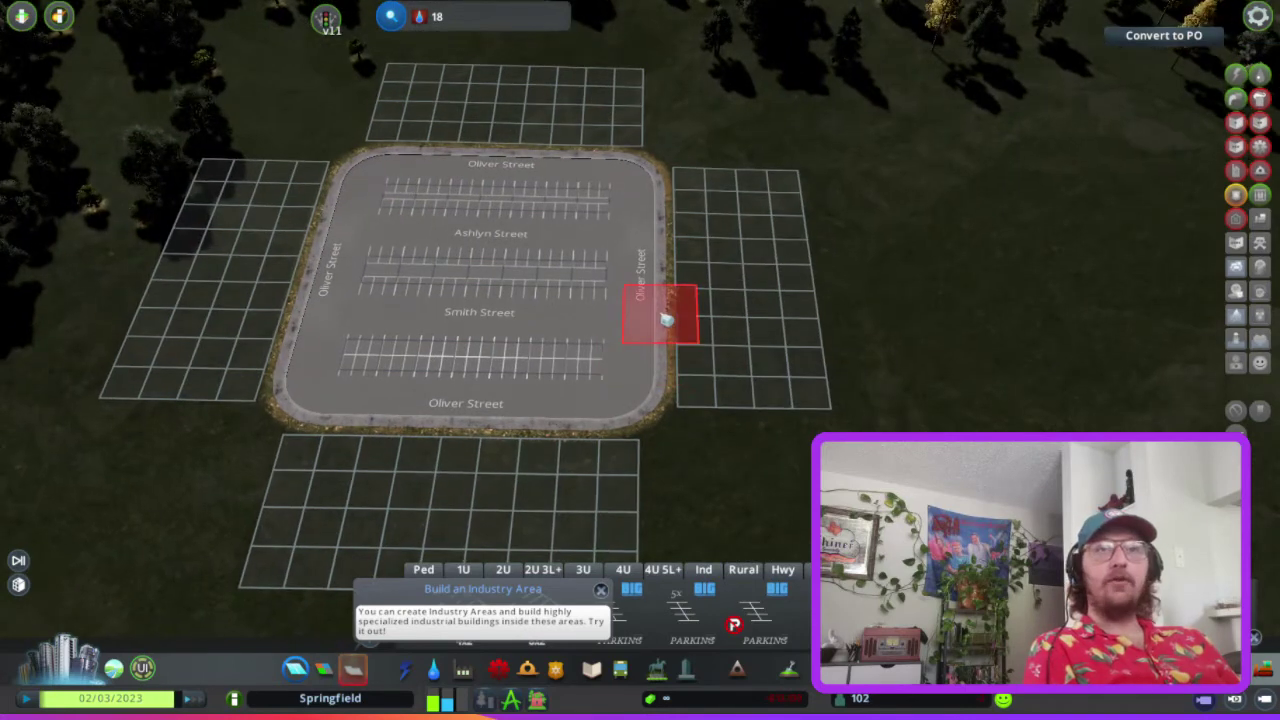
key("a")
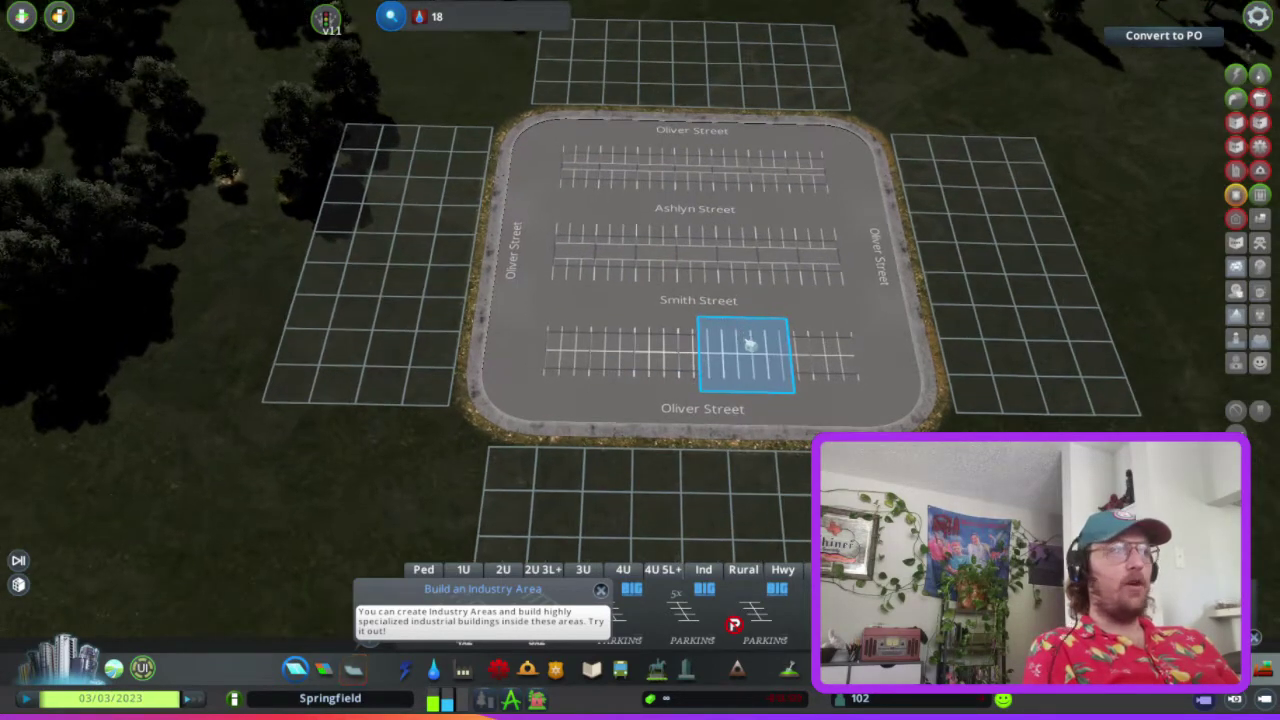
scroll(748, 340, "down", 3)
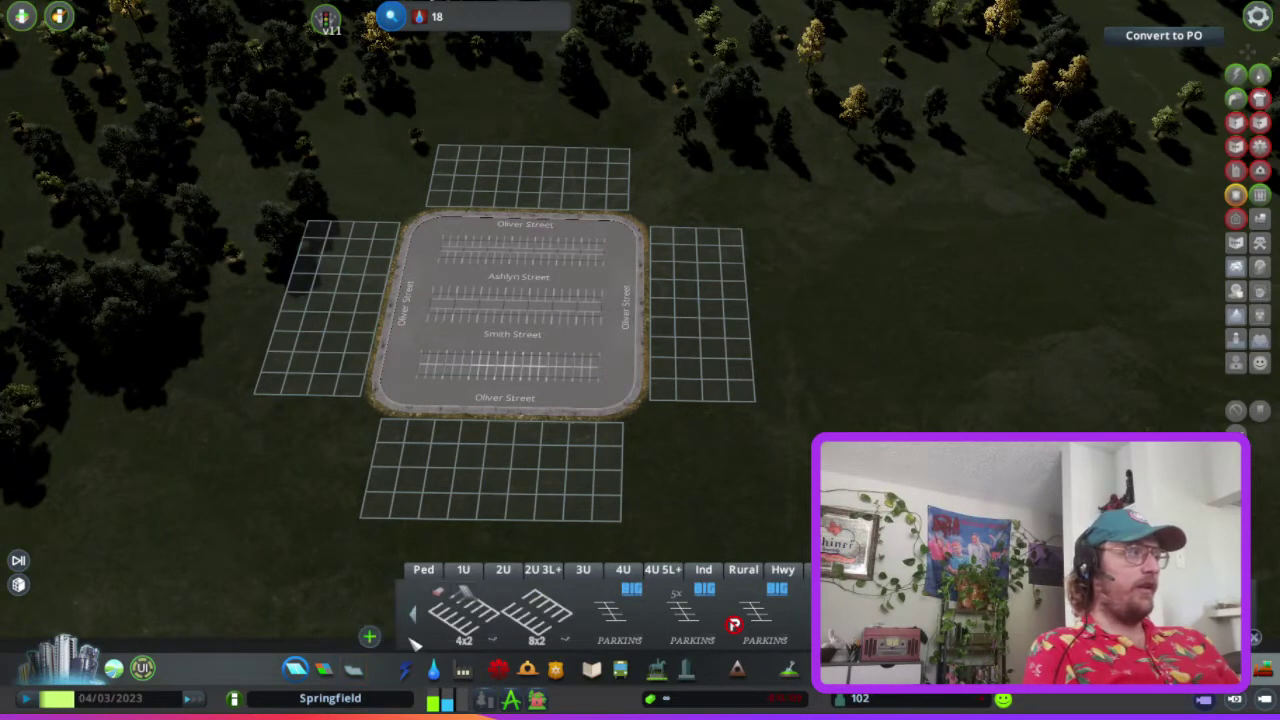
scroll(787, 619, "up", 5)
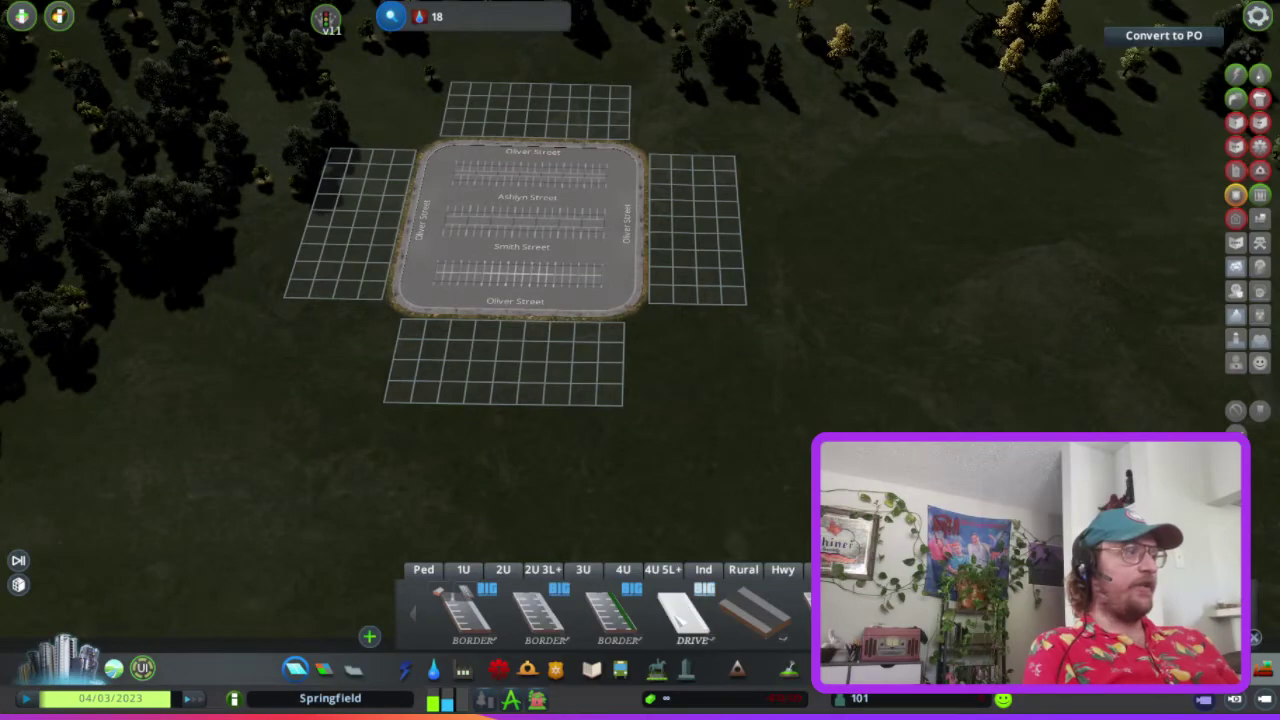
Build a drive road joining the rounded lot's edge to the main road
left_click(683, 617)
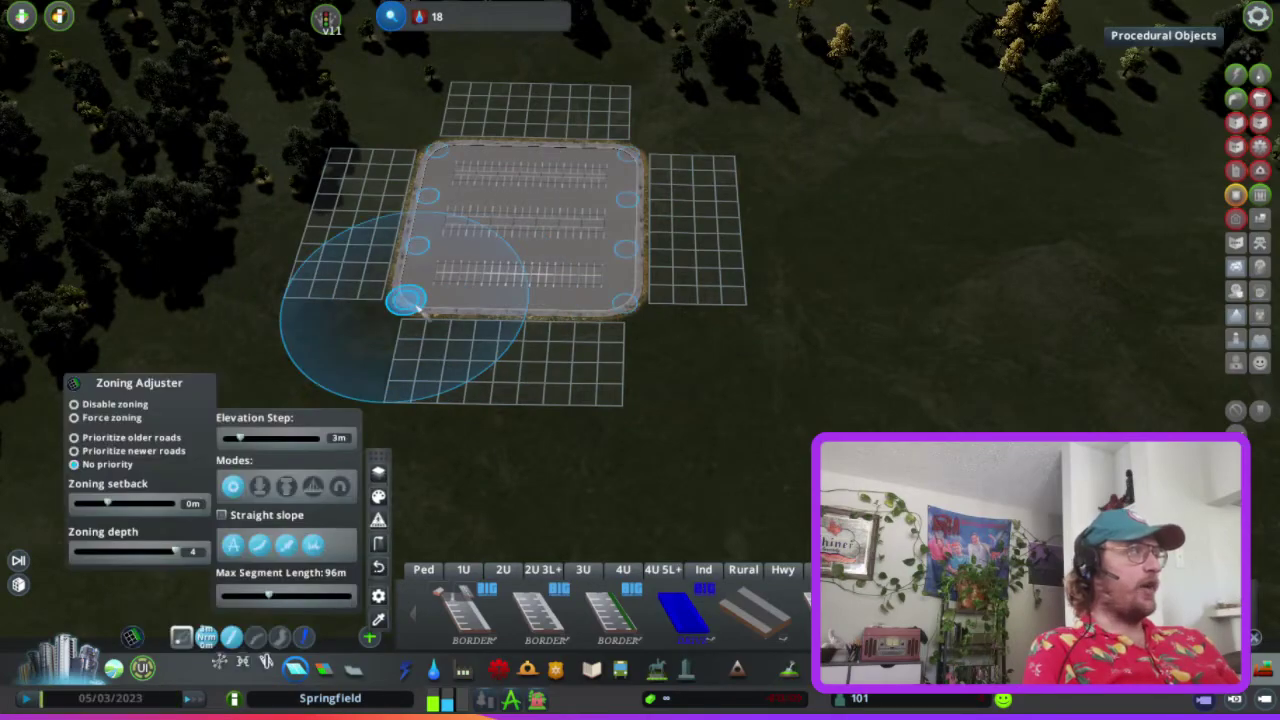
left_click(405, 298)
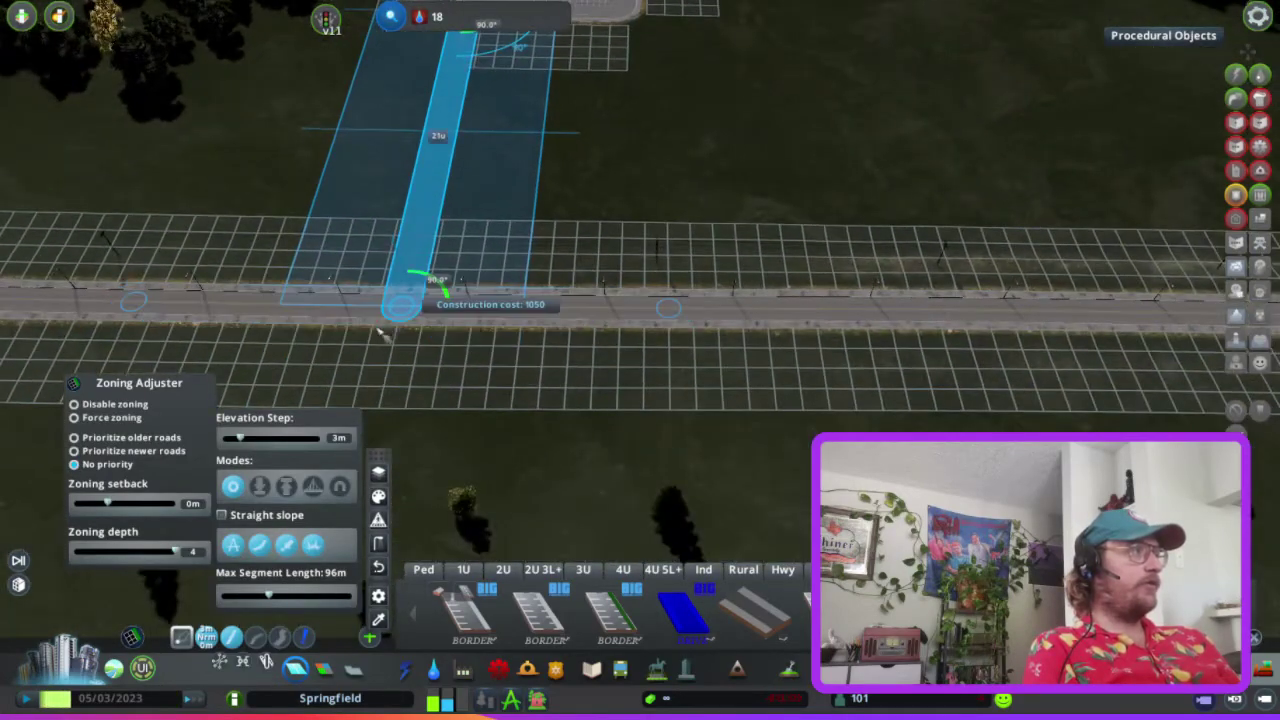
left_click(383, 333)
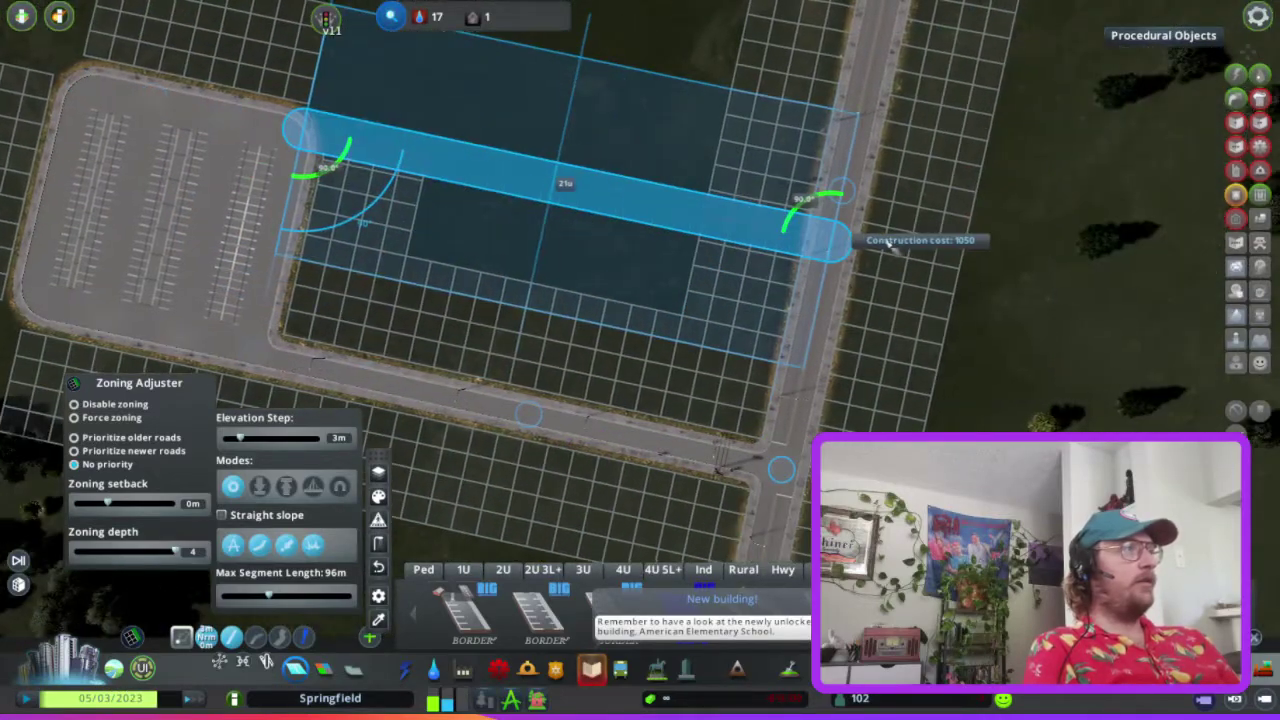
scroll(631, 368, "down", 3)
scroll(631, 368, "up", 3)
scroll(631, 368, "down", 5)
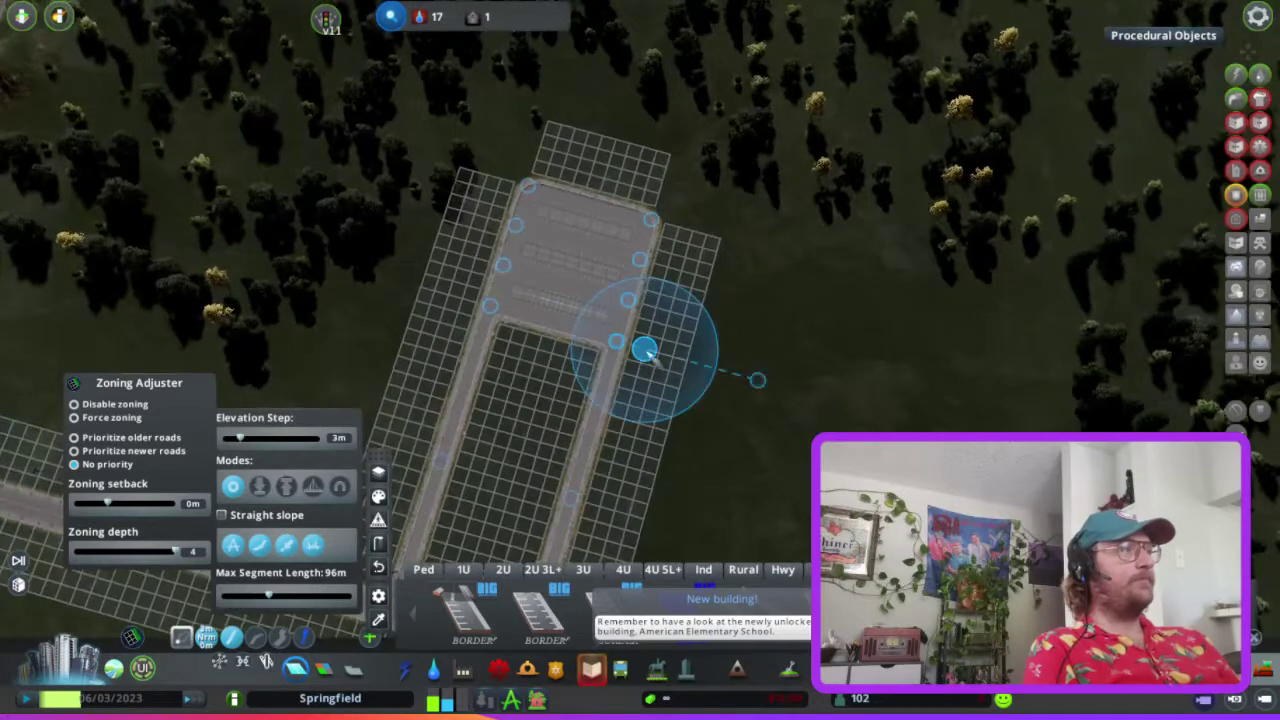
key("d")
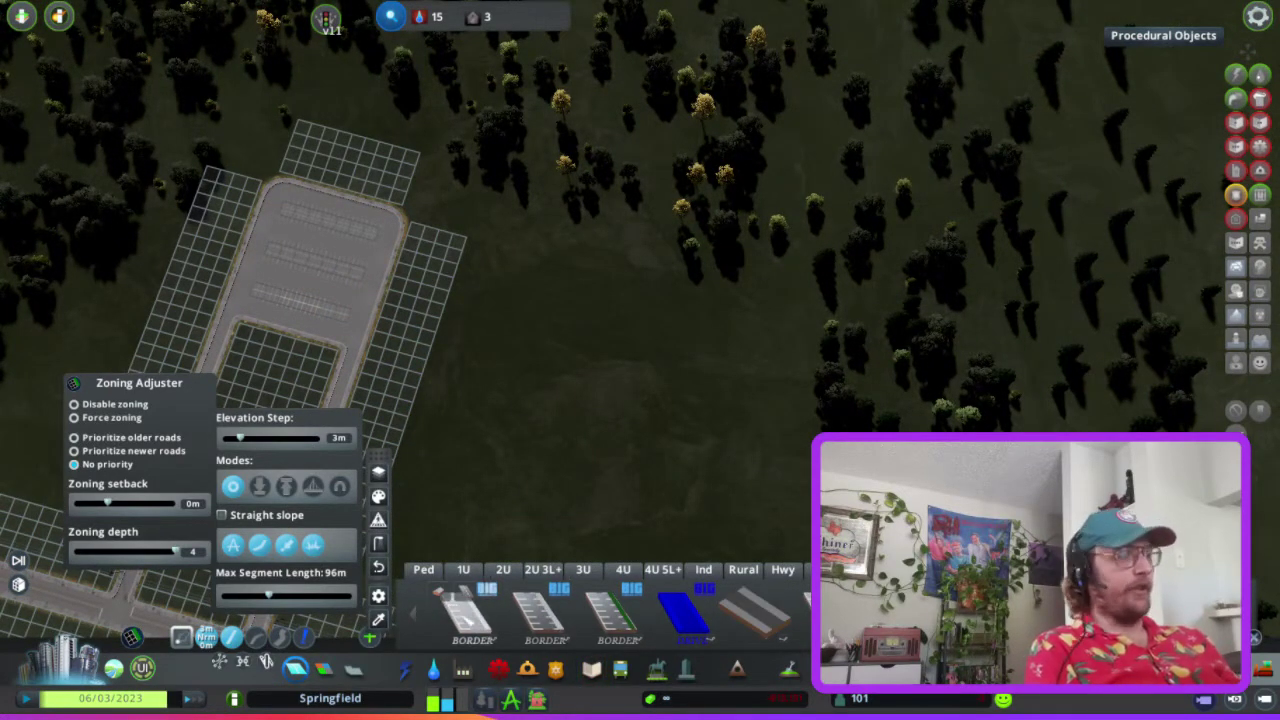
Lay a smaller road off the main road into the field, then an angled 12u segment
left_click(462, 612)
key("e")
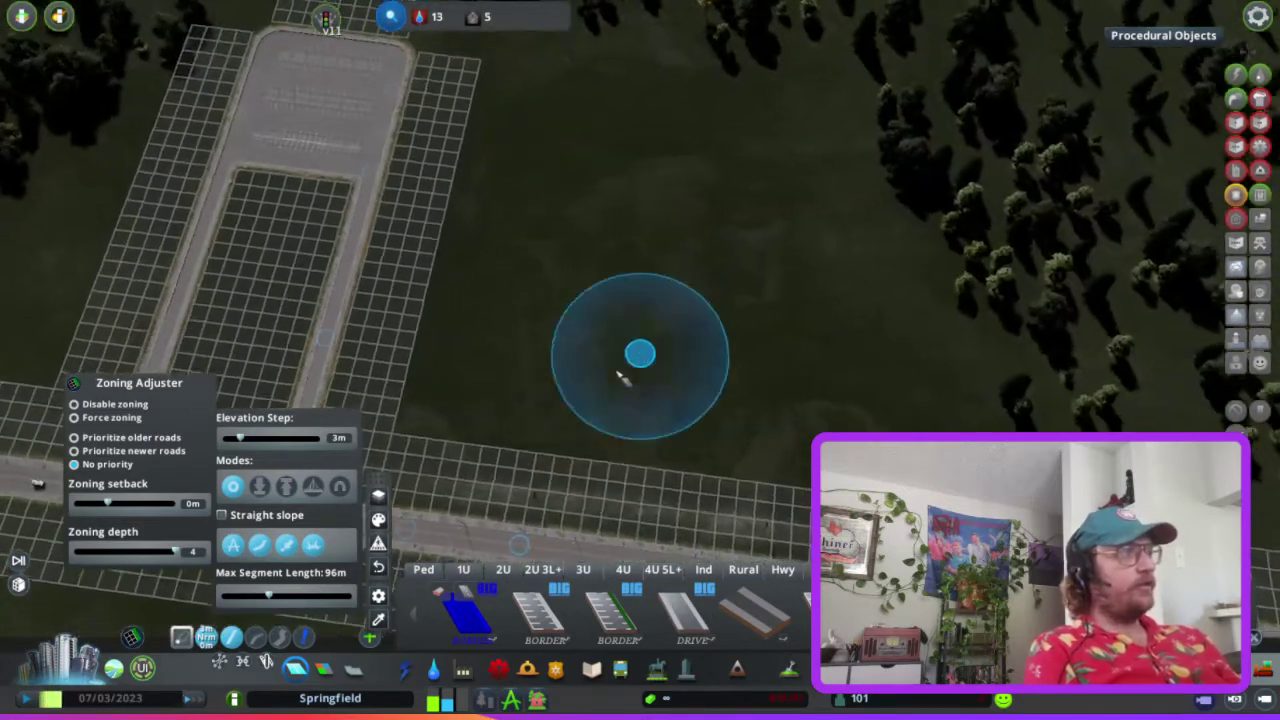
left_click(602, 378)
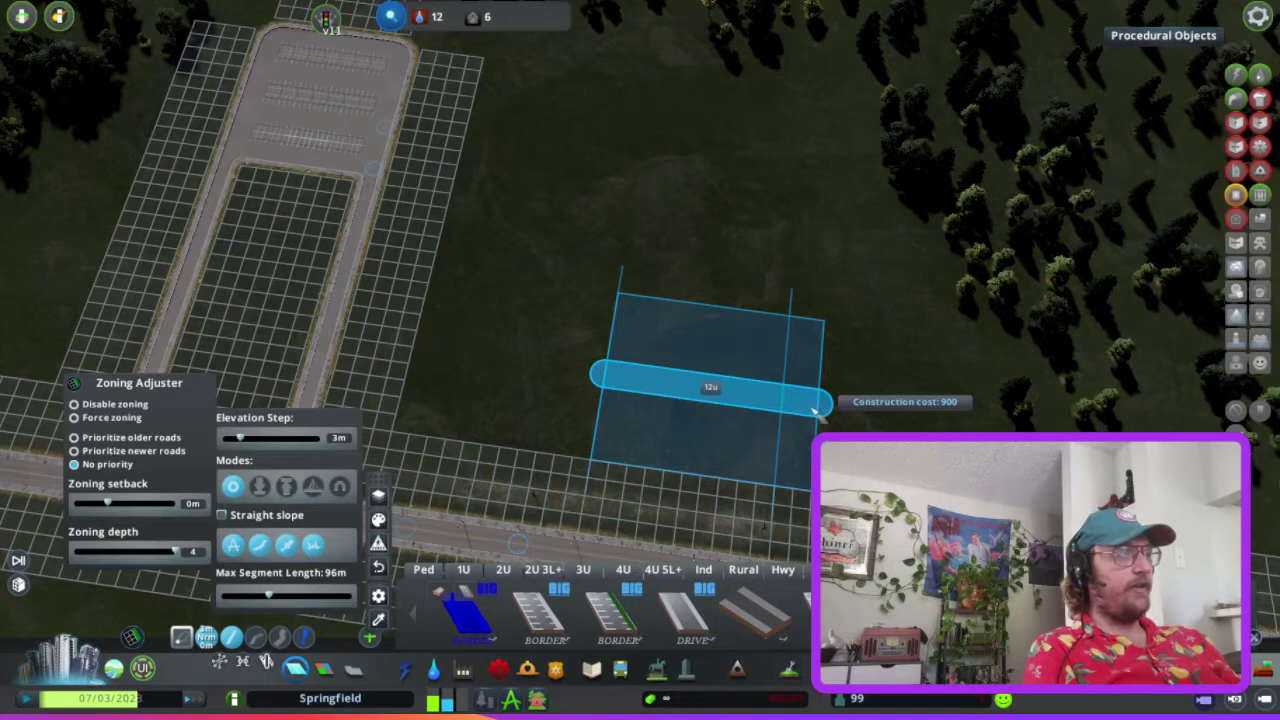
left_click(815, 407)
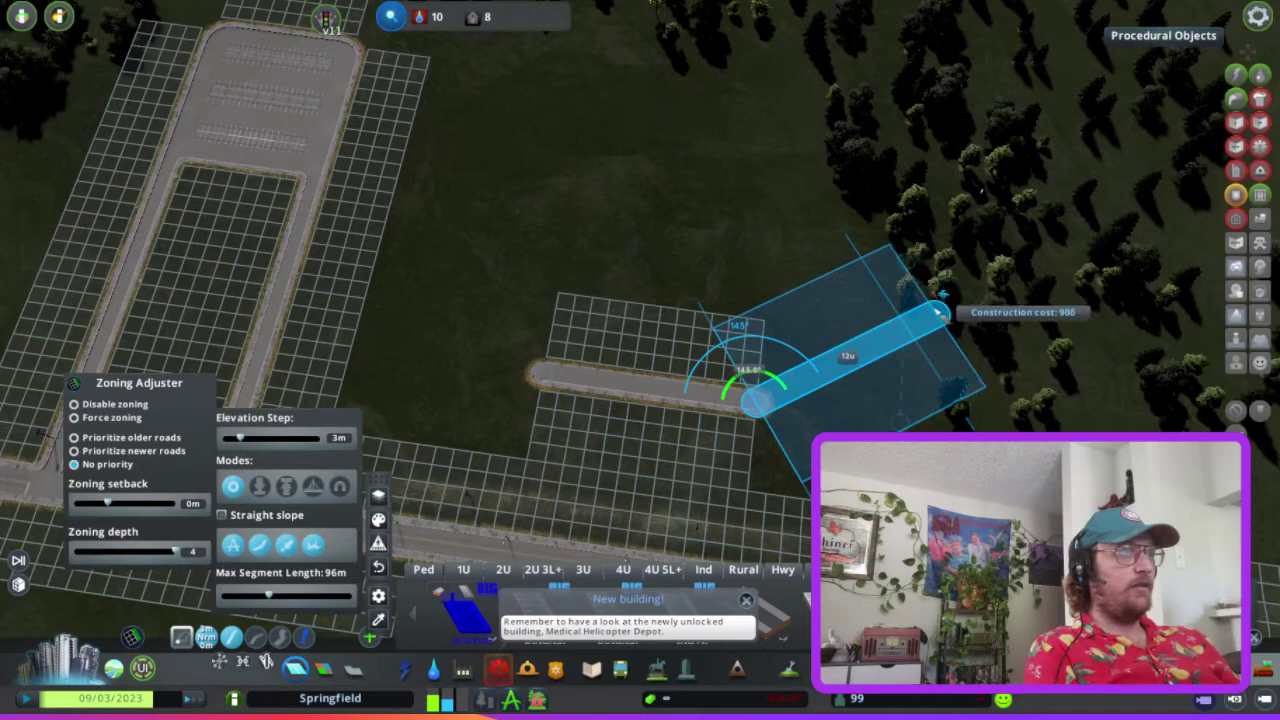
left_click(940, 313)
key("w")
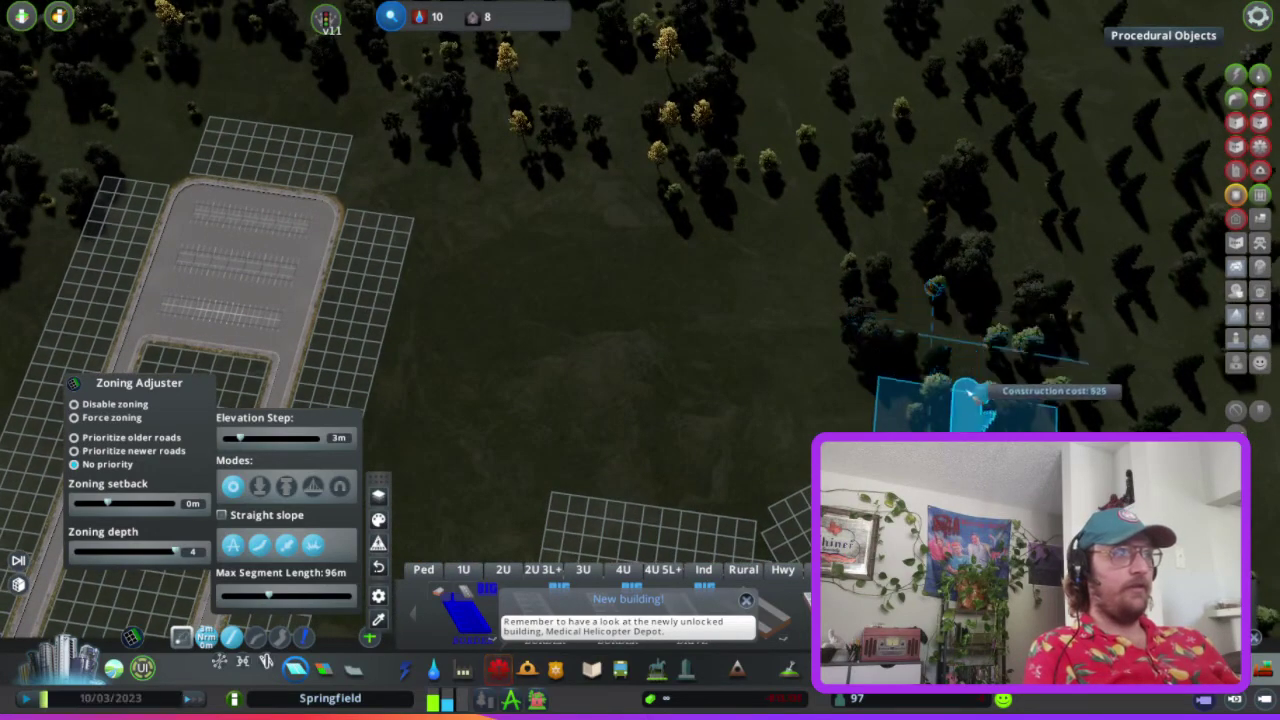
key("a")
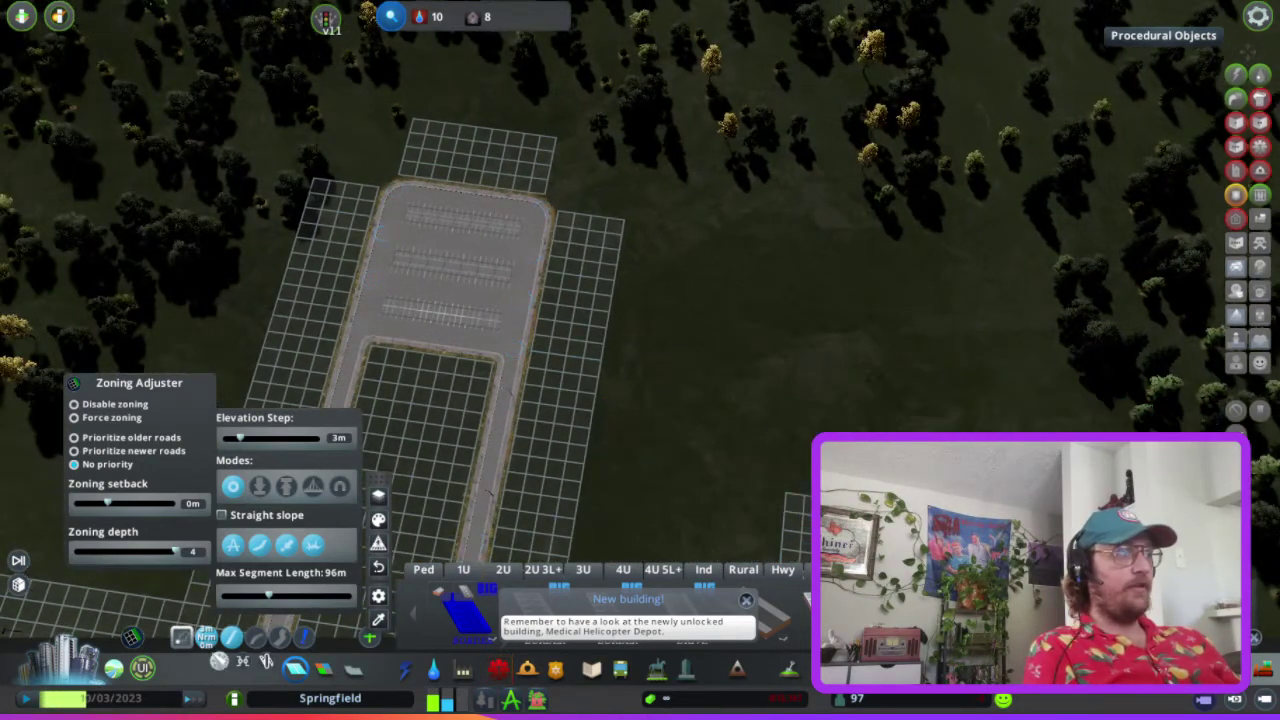
key("s")
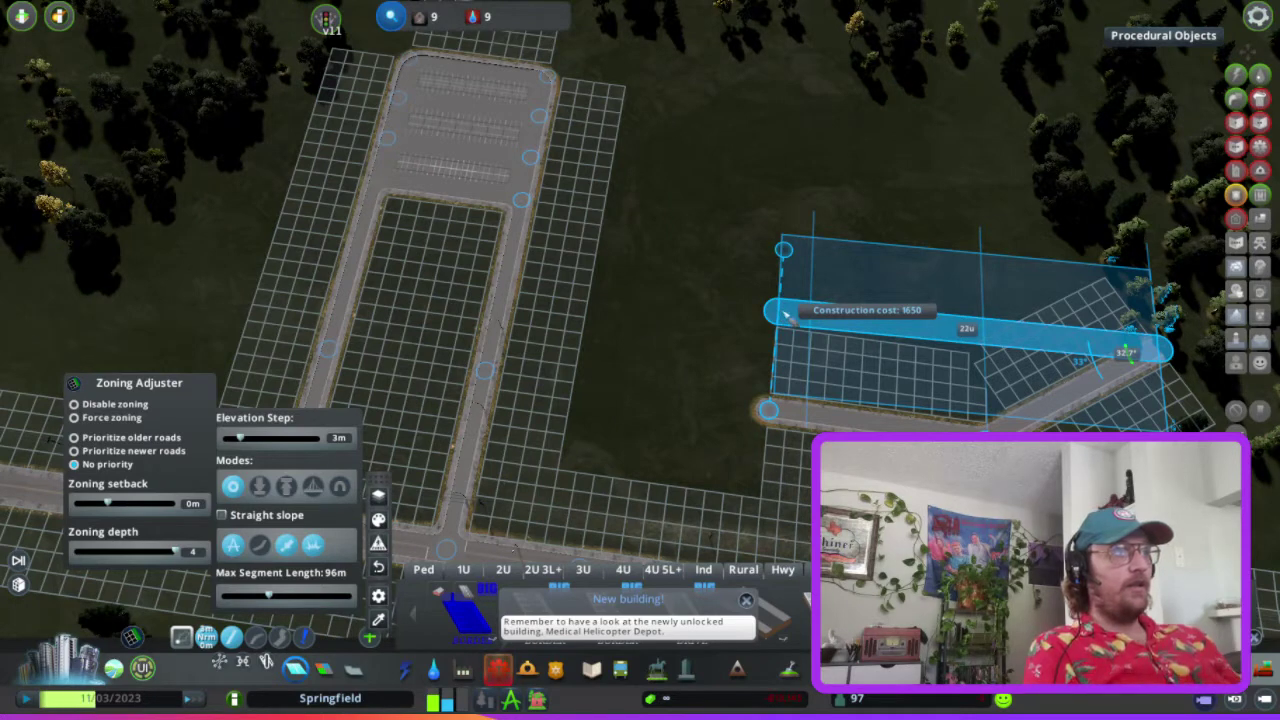
Add a 6u segment and a 22u segment to close the angled loop
right_click(784, 312)
left_click(768, 409)
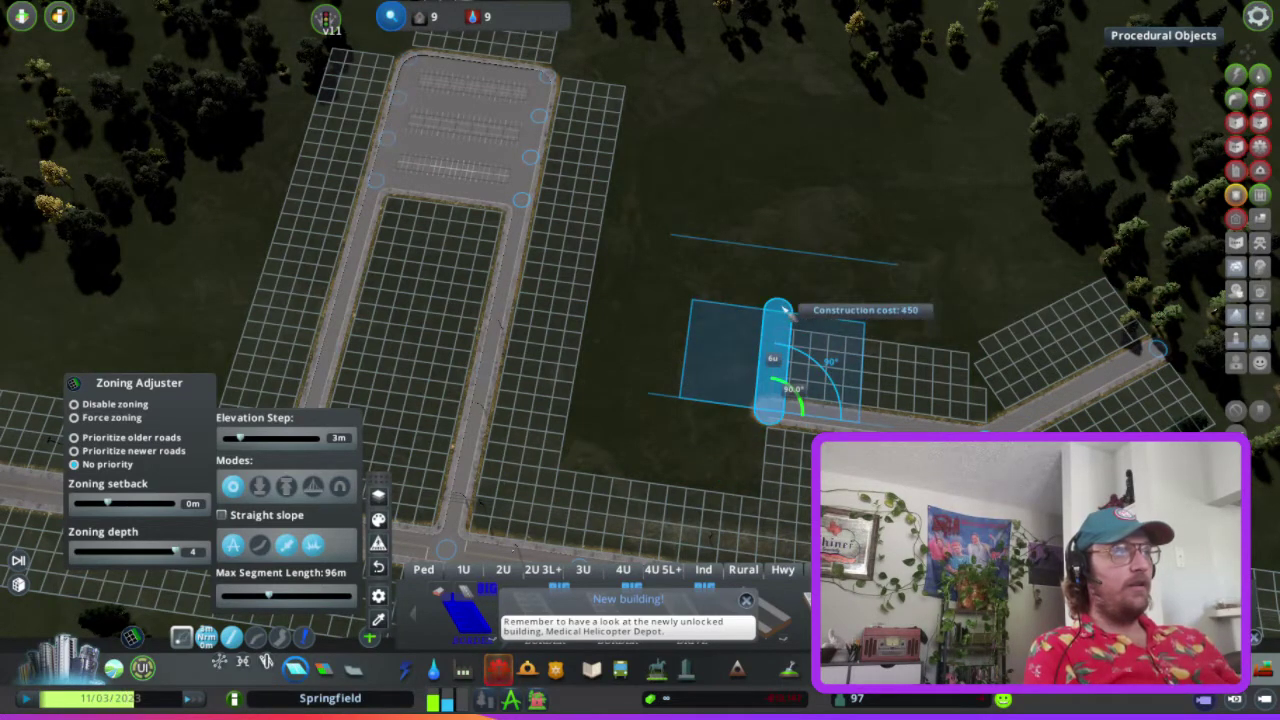
left_click(784, 312)
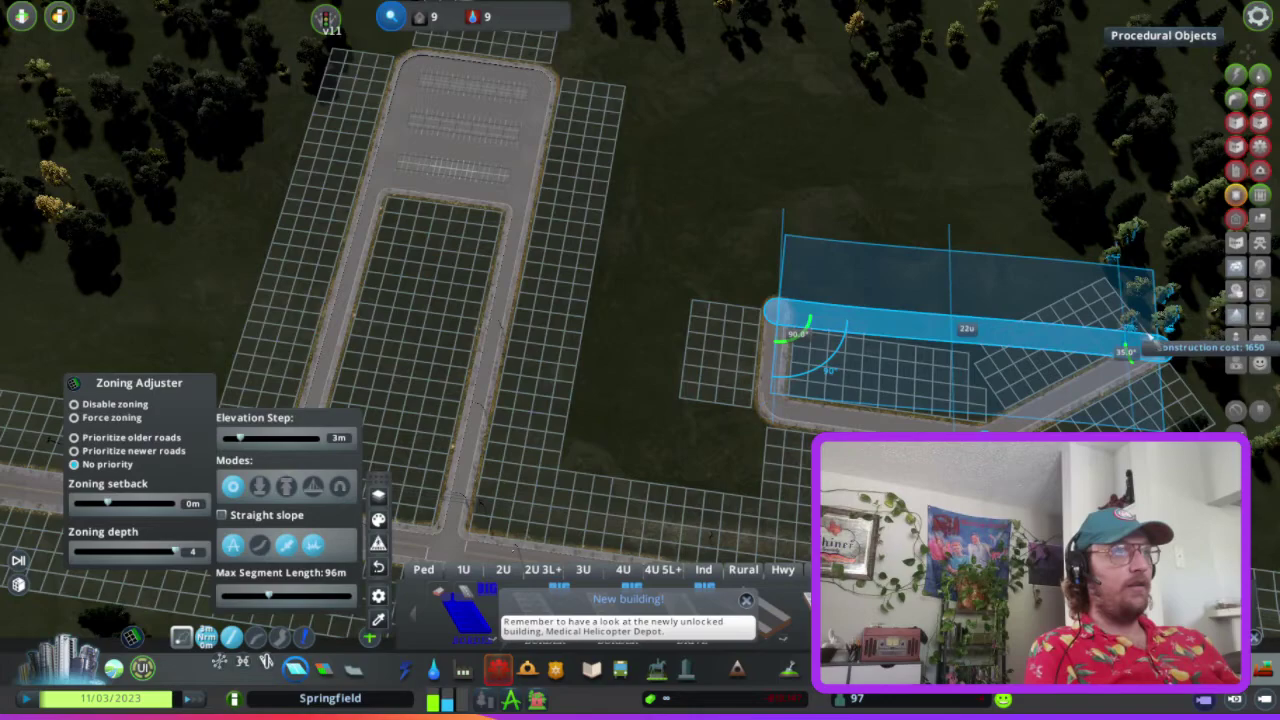
left_click(1155, 345)
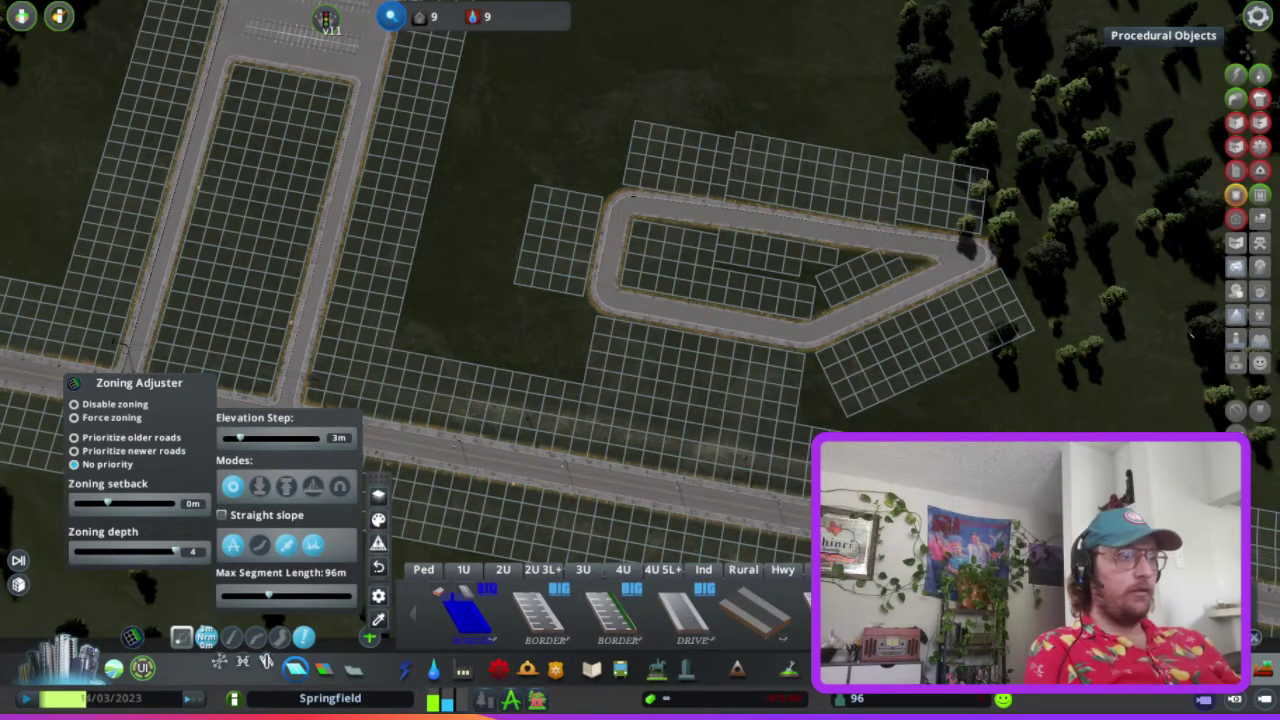
Build a road segment off the angled lot's west end and scroll to the parking-stripe pieces
scroll(700, 610, "down", 4)
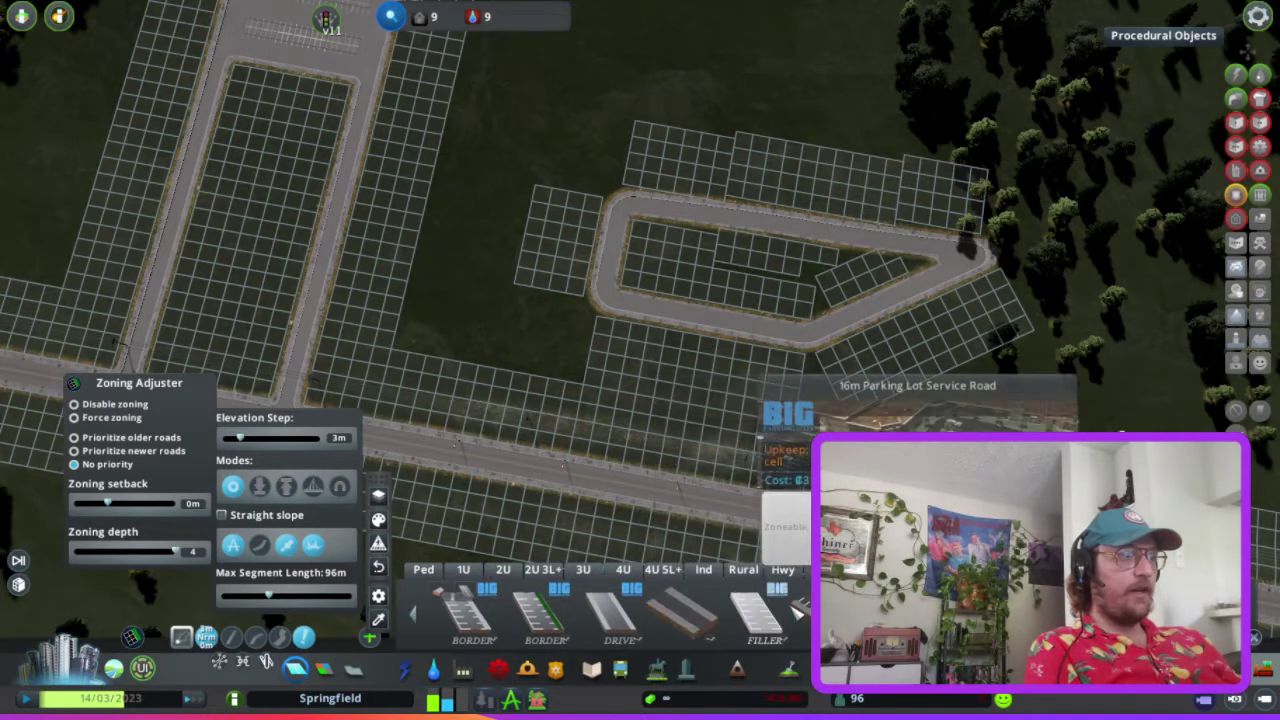
scroll(803, 612, "down", 3)
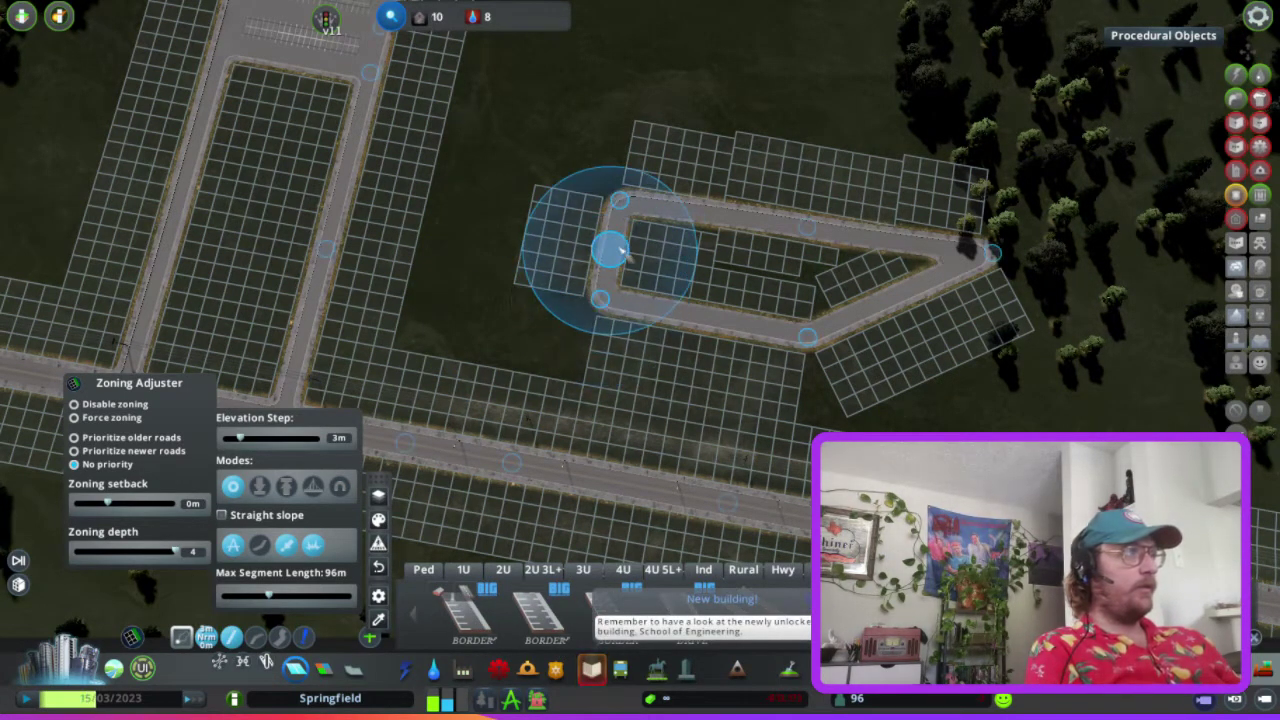
left_click(608, 250)
left_click(875, 284)
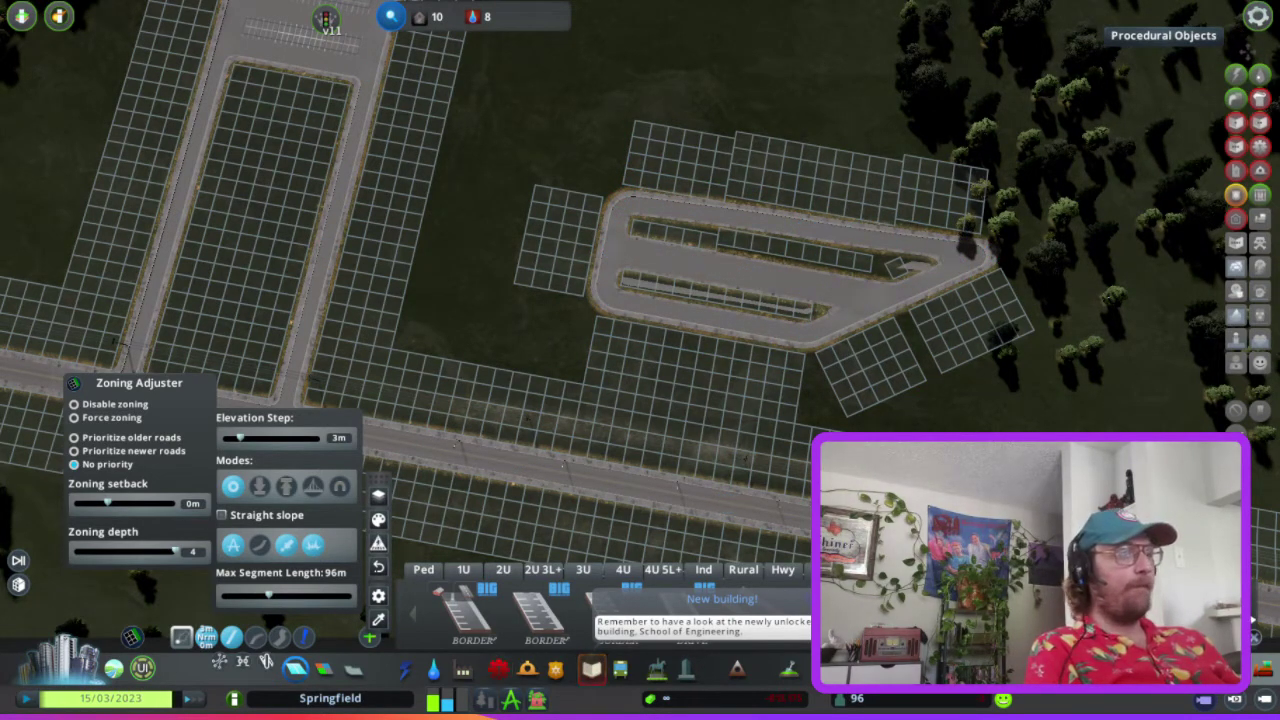
scroll(500, 612, "down", 2)
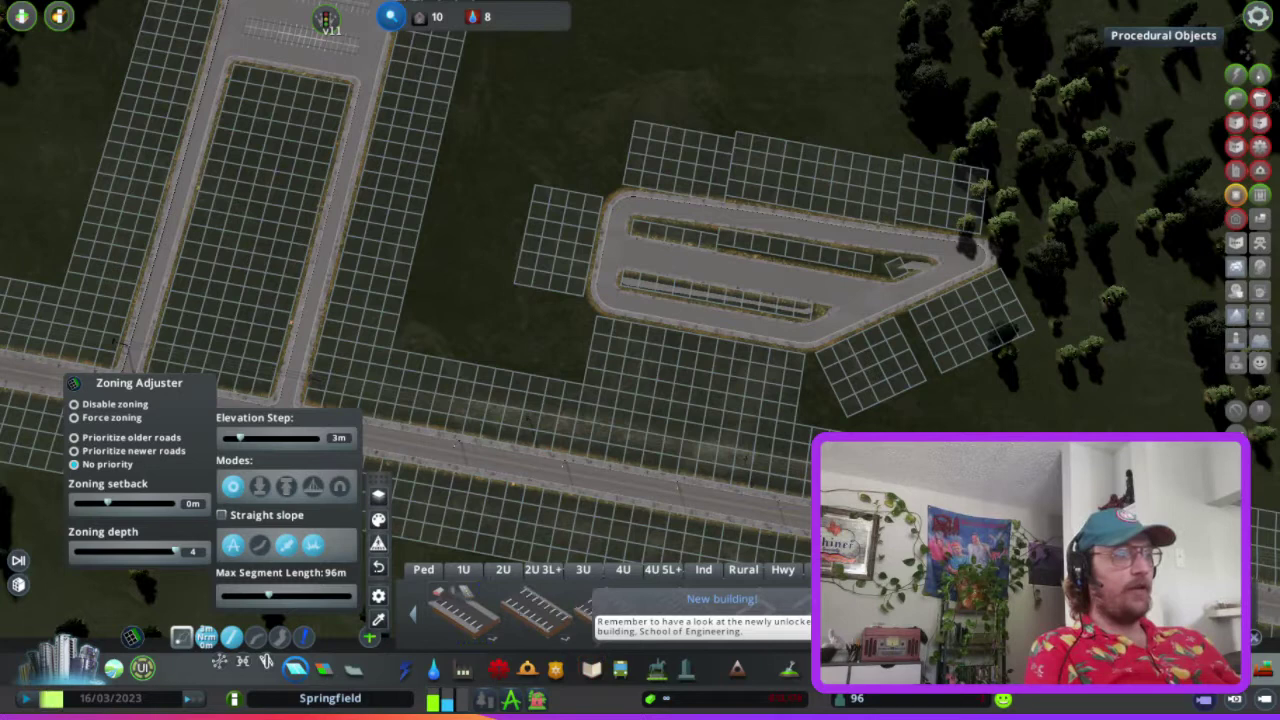
scroll(600, 612, "down", 2)
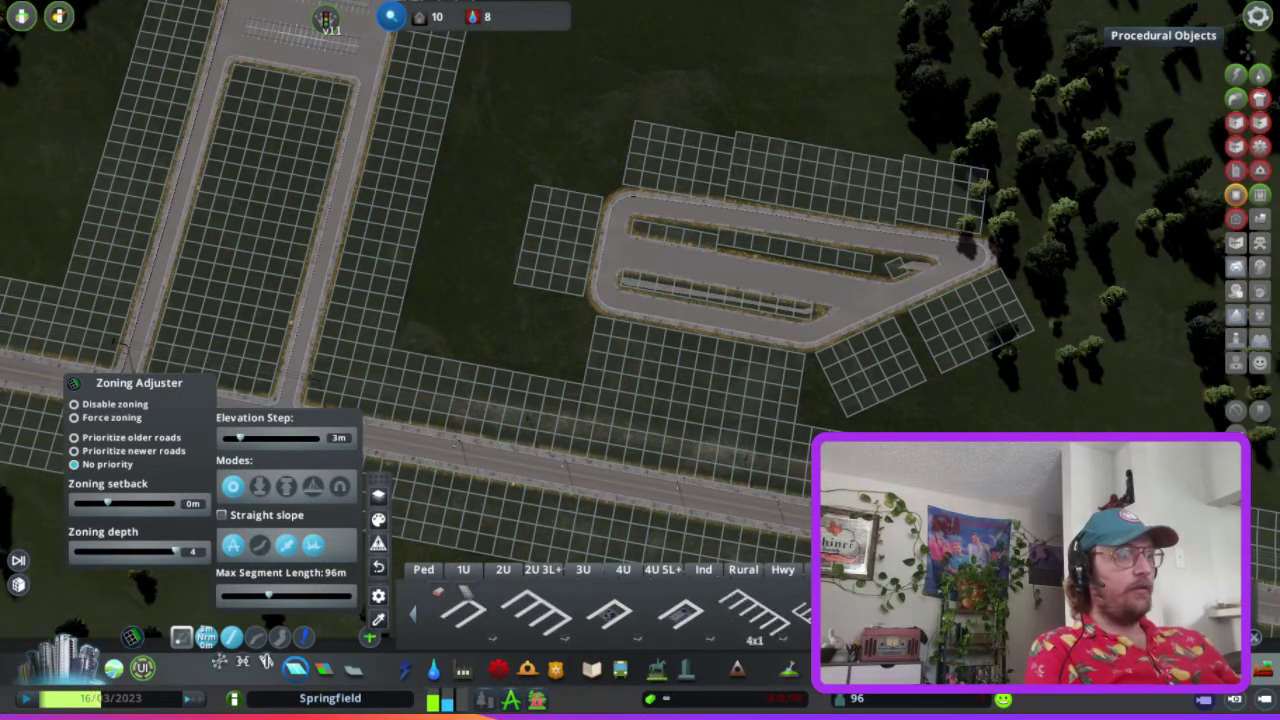
With Move It, shift the parking-stripe piece along Moore Street toward the lot's east end
key("m")
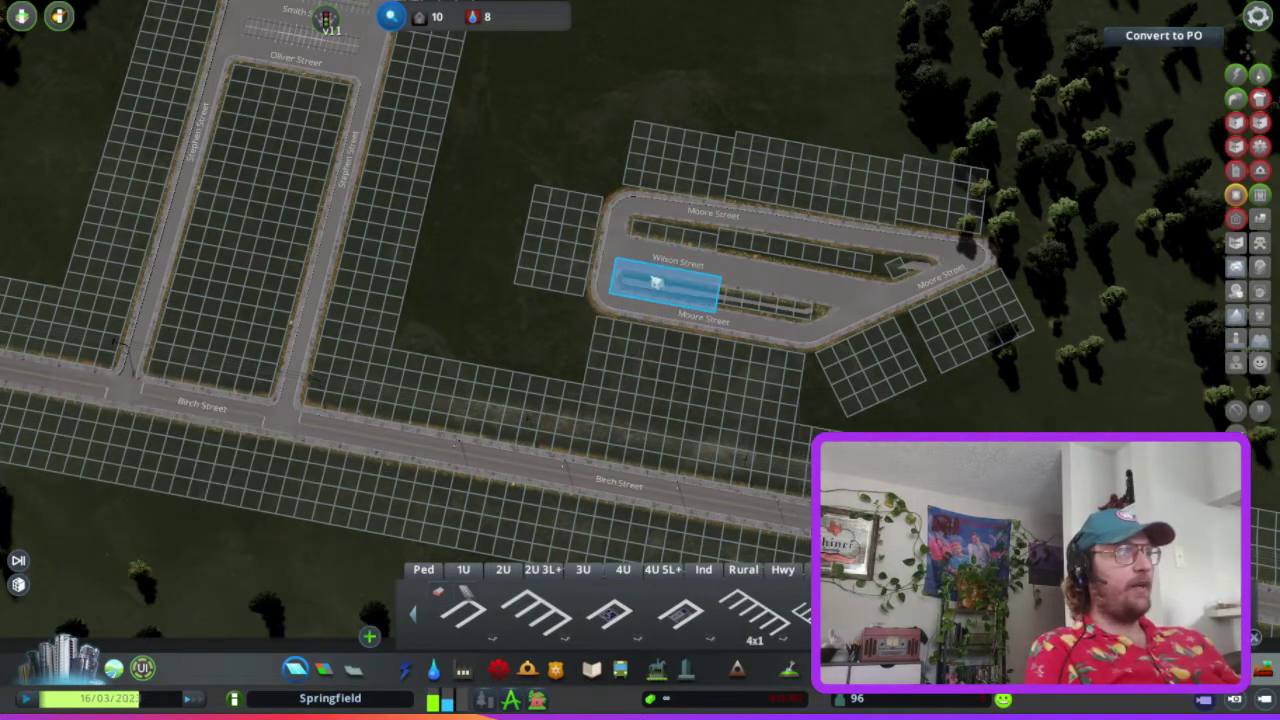
mouse_move(652, 283)
left_mouse_down()
mouse_move(751, 295)
mouse_move(763, 328)
mouse_move(716, 292)
mouse_move(775, 478)
mouse_move(680, 245)
mouse_move(744, 252)
mouse_move(771, 306)
mouse_move(740, 431)
mouse_move(686, 432)
mouse_move(870, 430)
mouse_move(848, 392)
left_mouse_up()
scroll(737, 252, "up", 5)
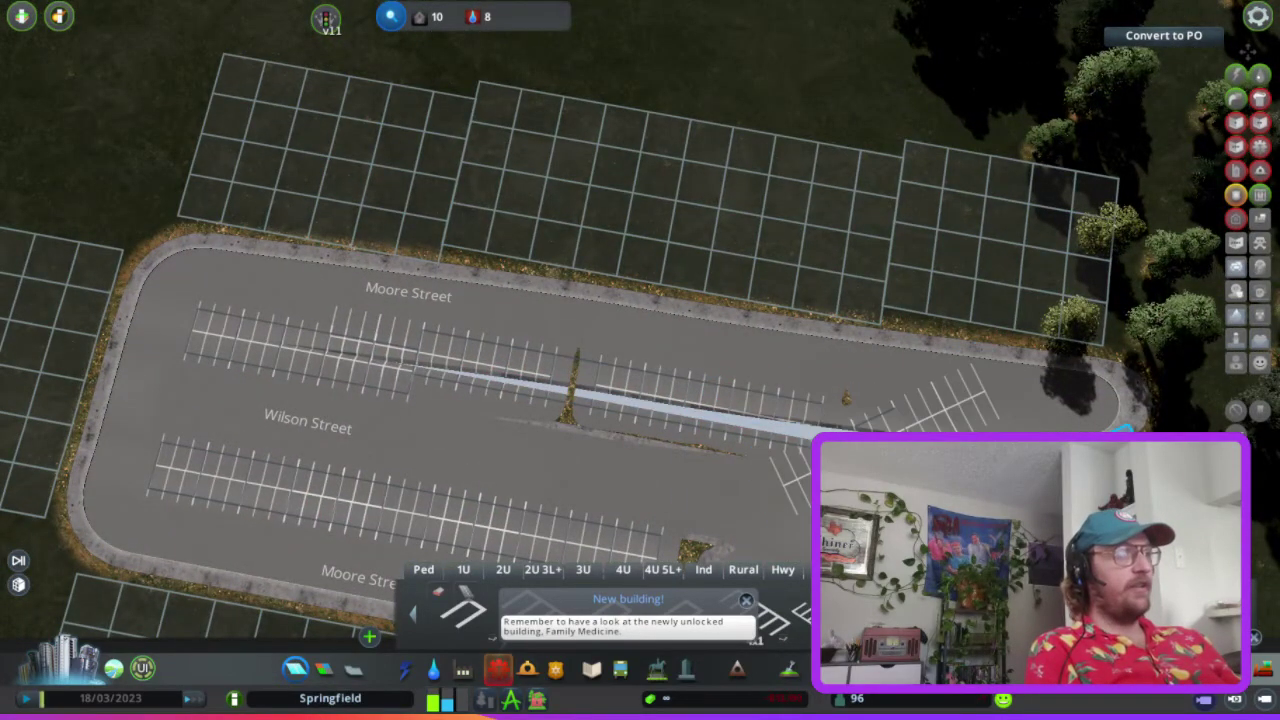
key("e")
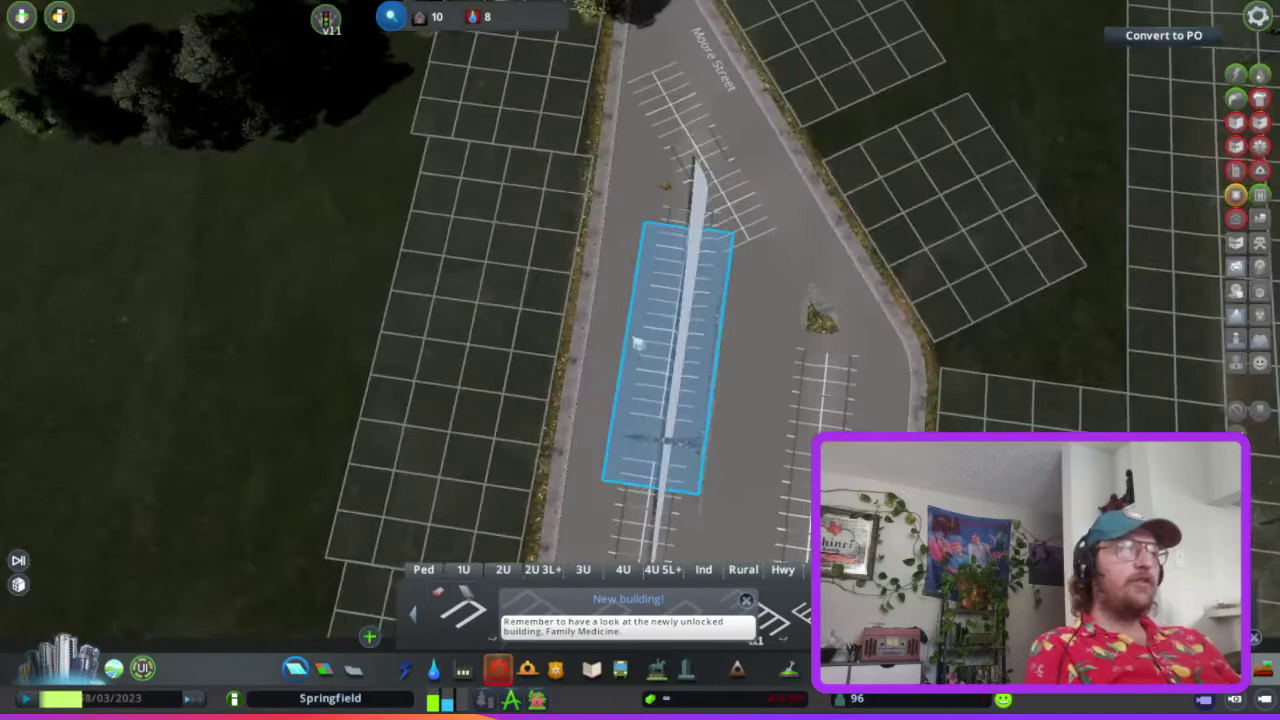
key("e")
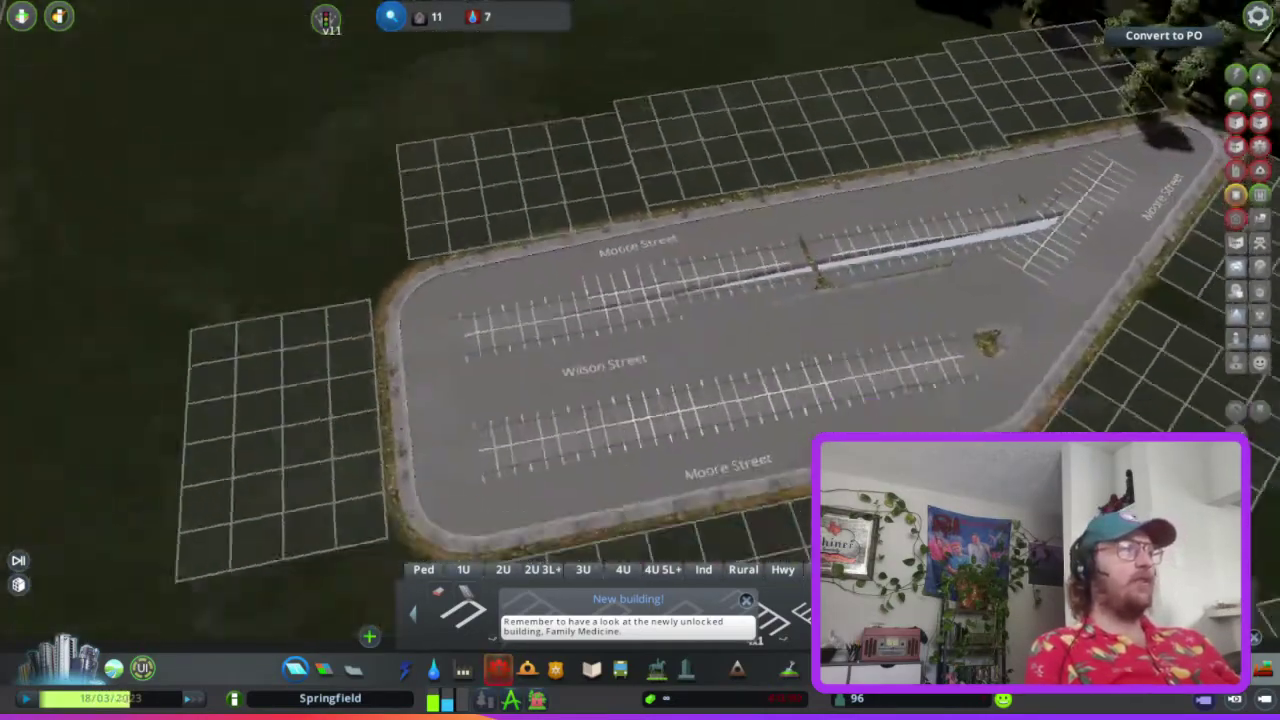
key("e")
mouse_move(609, 263)
left_mouse_down()
mouse_move(703, 340)
mouse_move(949, 323)
mouse_move(907, 365)
mouse_move(894, 331)
mouse_move(800, 414)
left_mouse_up()
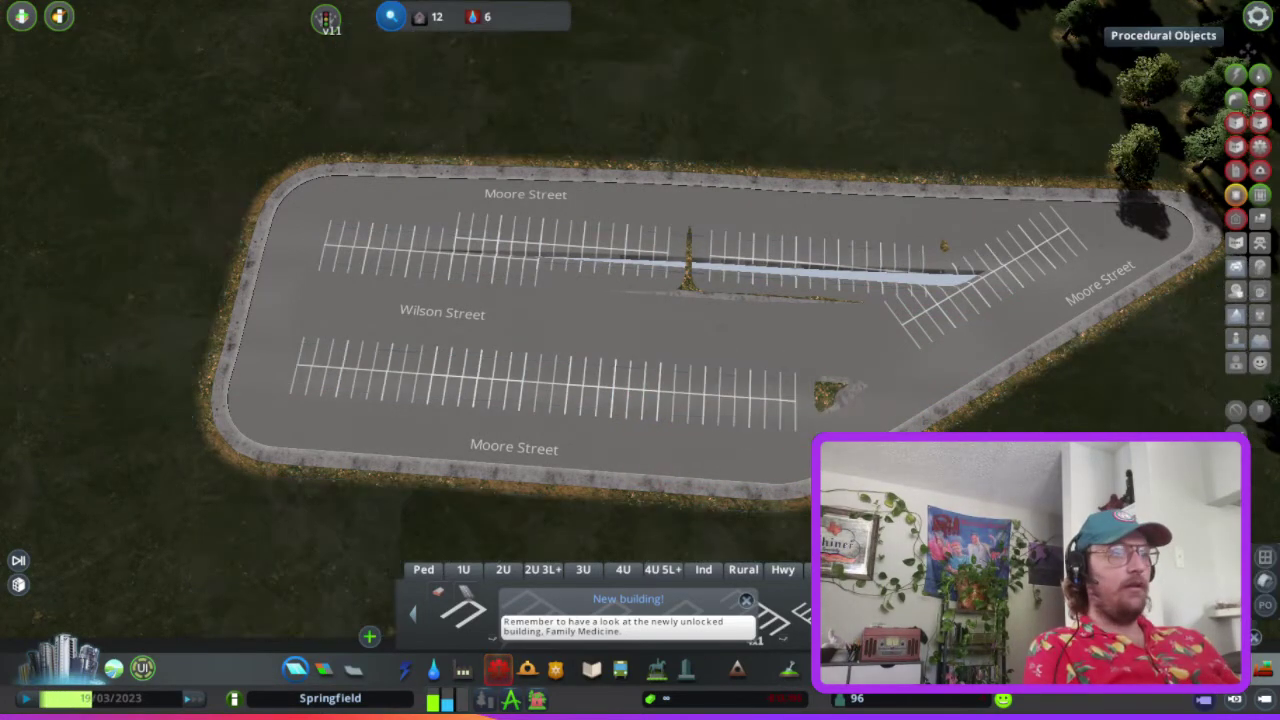
Rebuild the Moore Street segments at the corner and along the upper row
key("d")
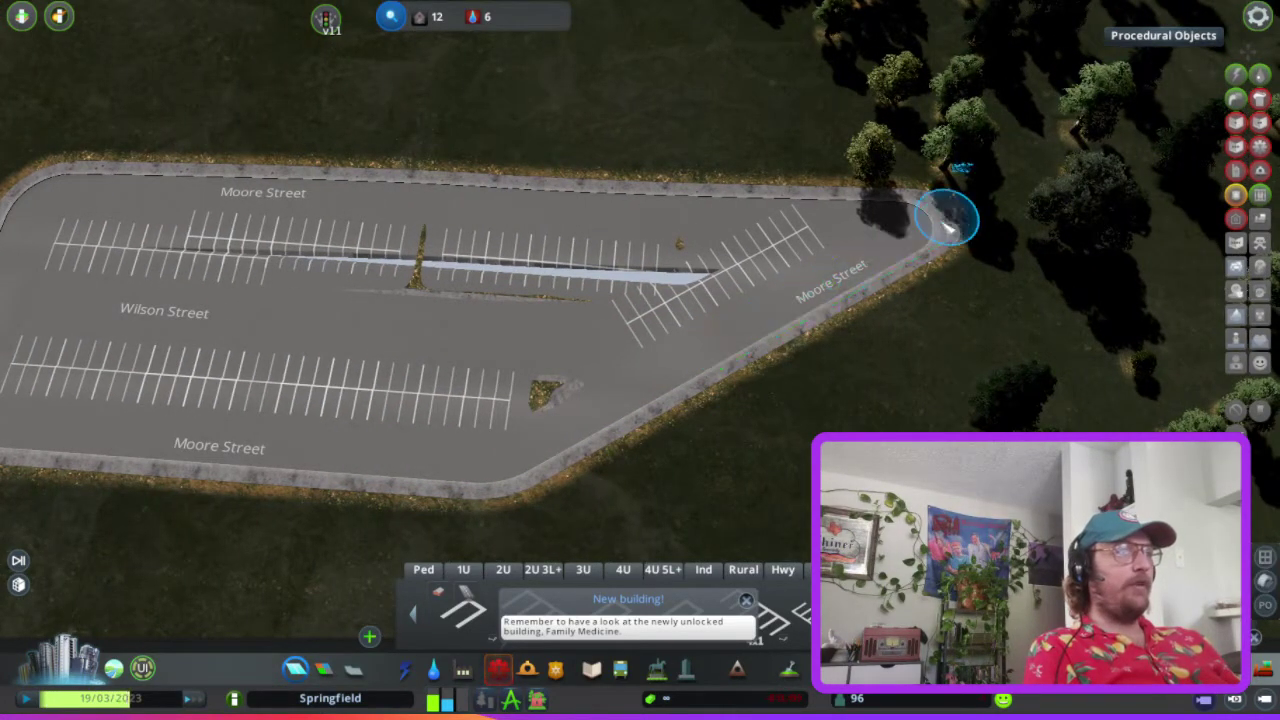
left_click(945, 232)
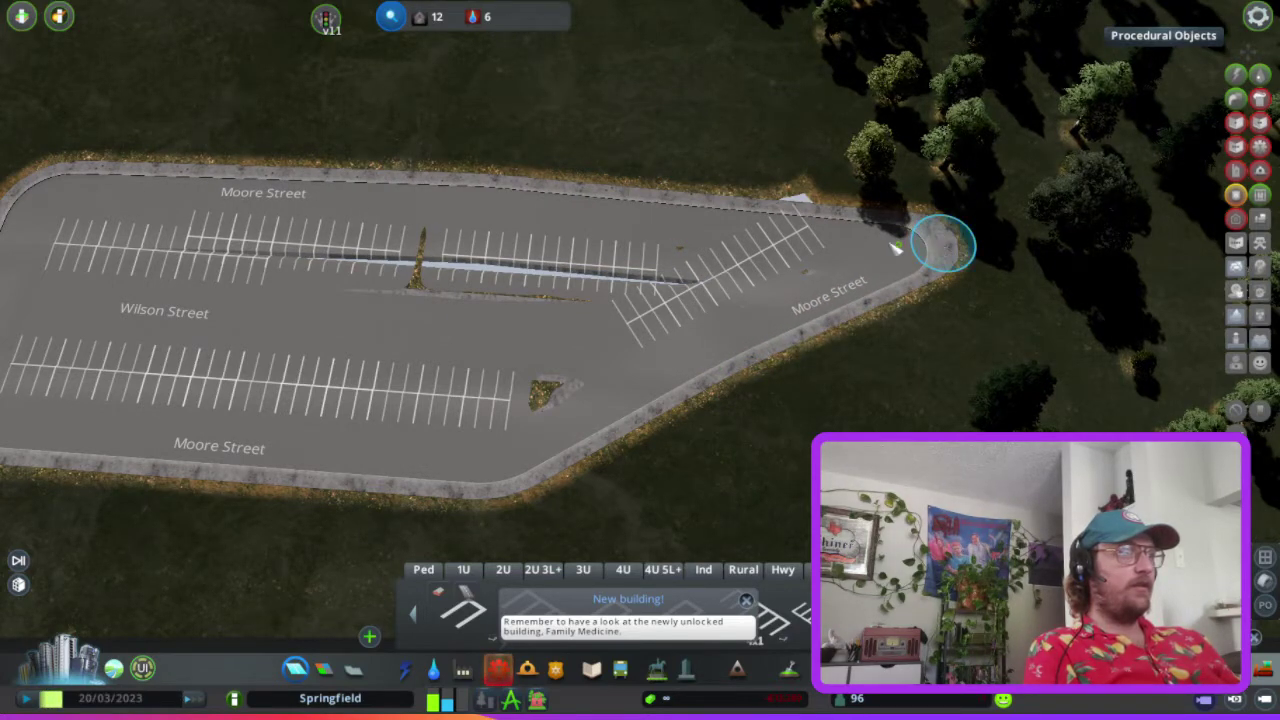
left_click(487, 200)
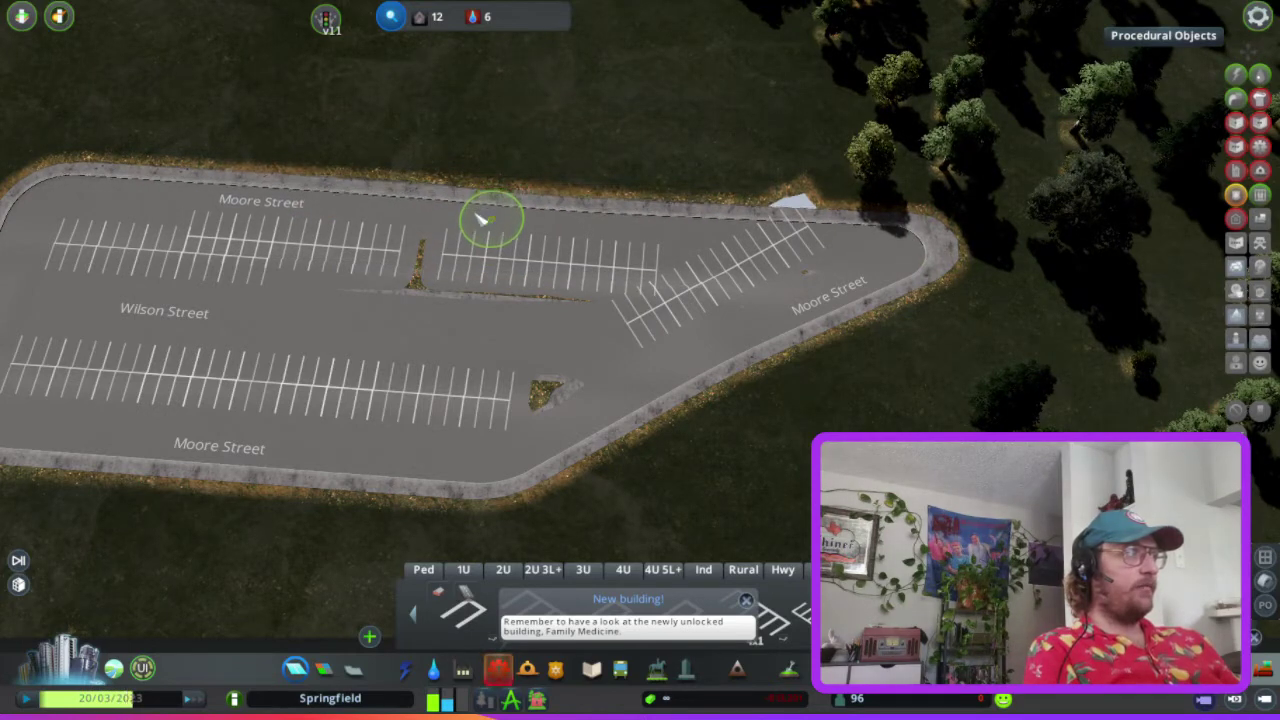
left_click(483, 212)
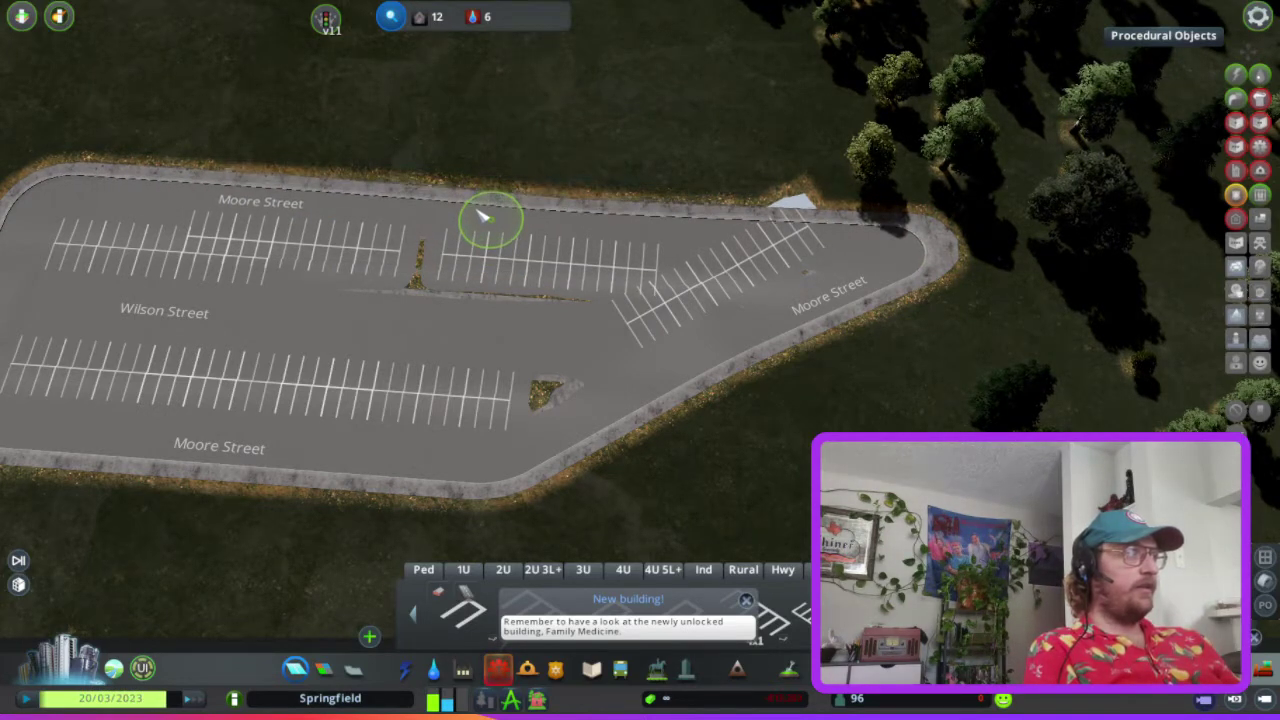
key("a")
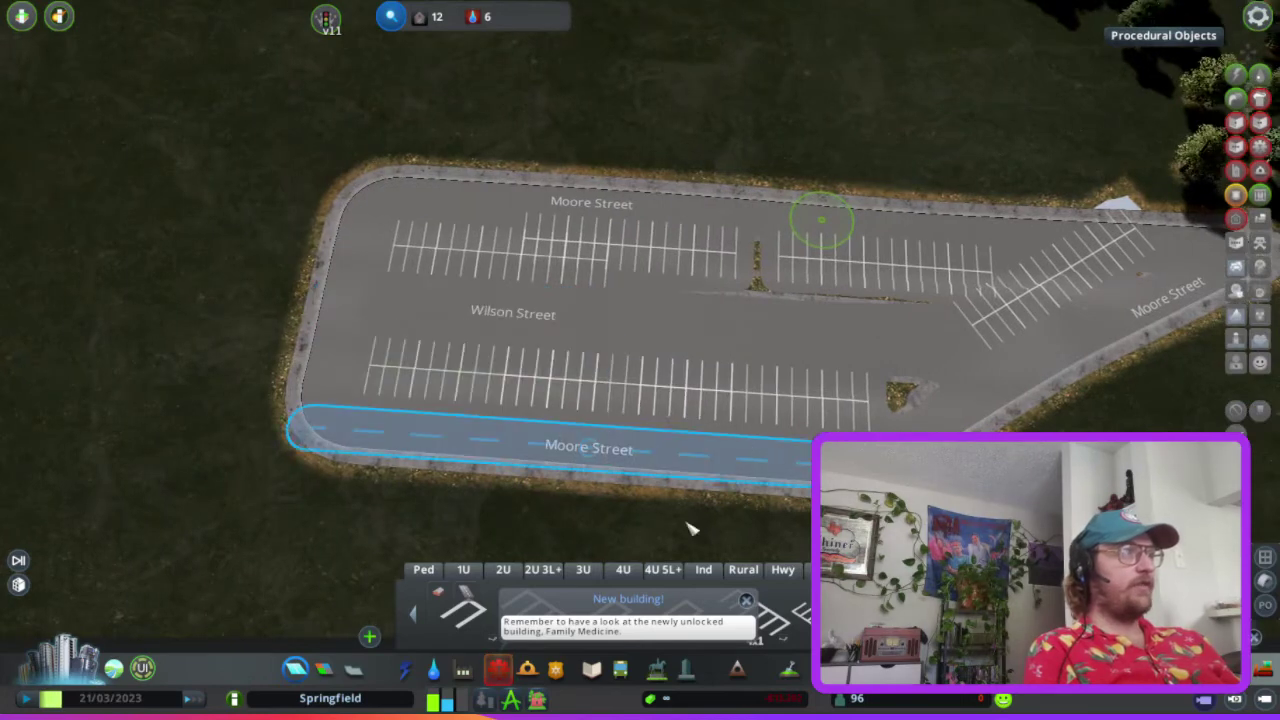
left_click(746, 600)
Replace the upper parking segments with straight rows and remove the angled stripes
left_click(590, 260)
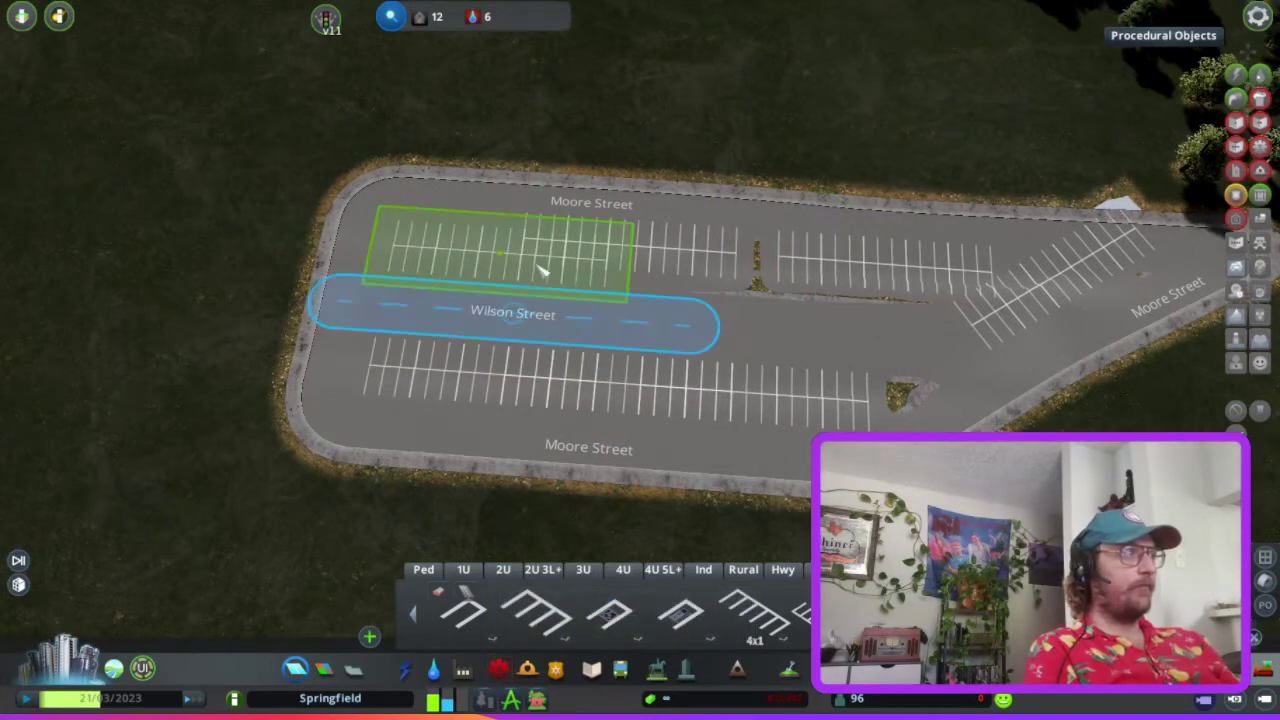
left_click(700, 256)
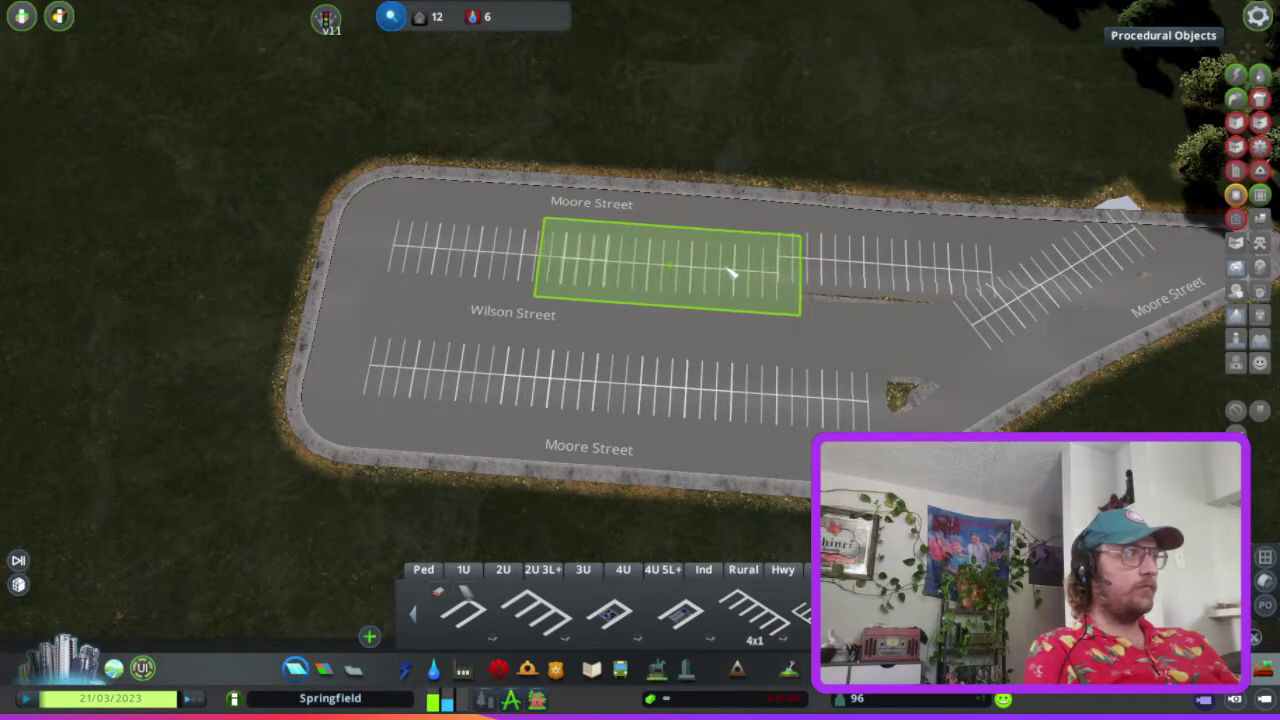
left_click(733, 272)
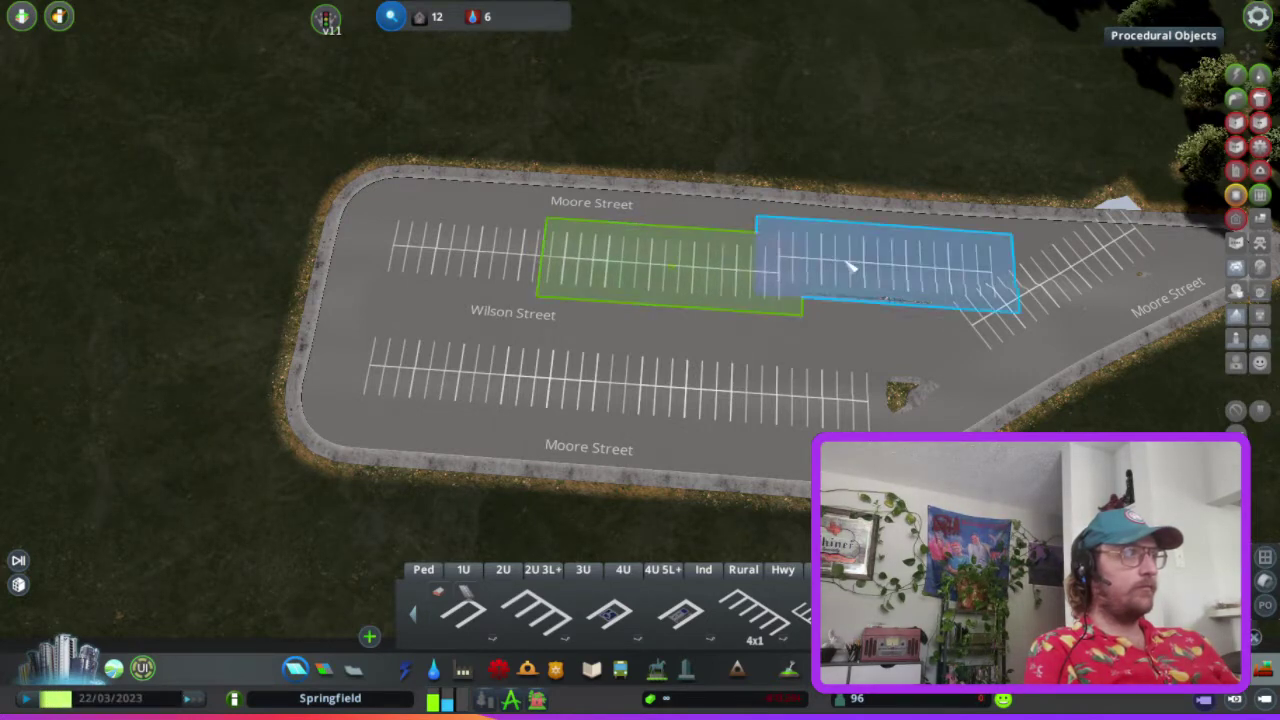
left_click(889, 272)
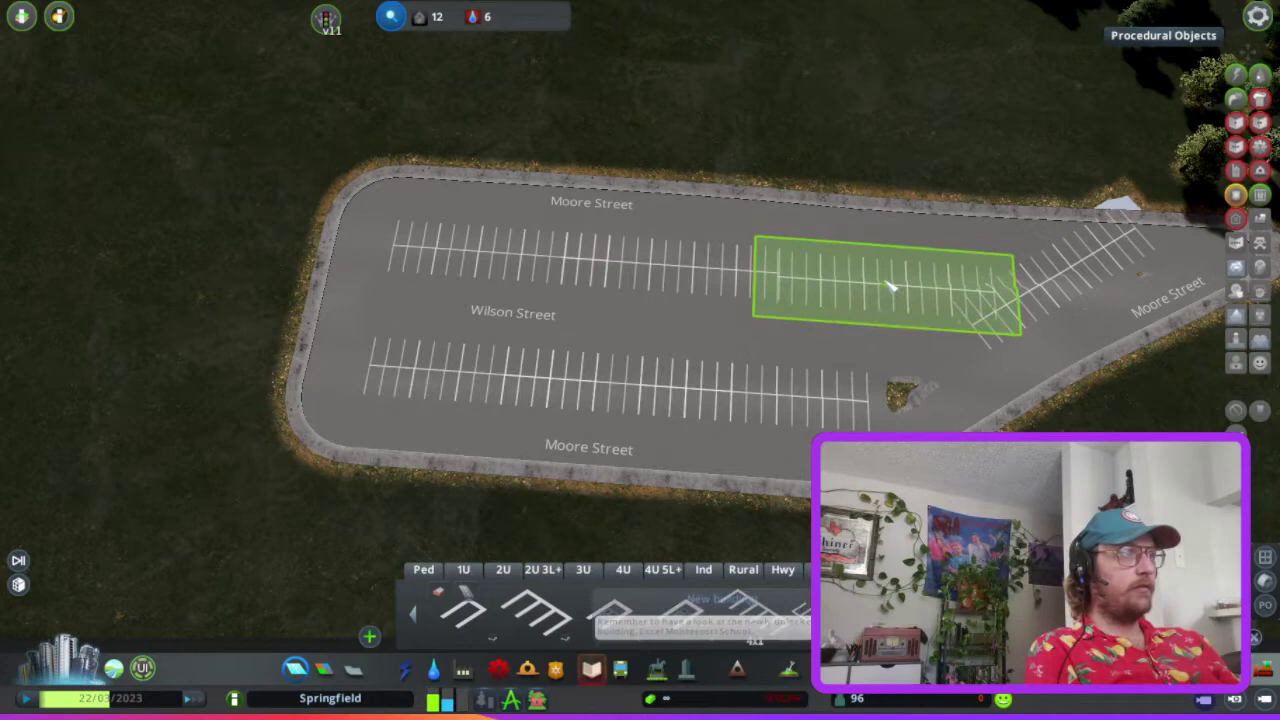
key("d")
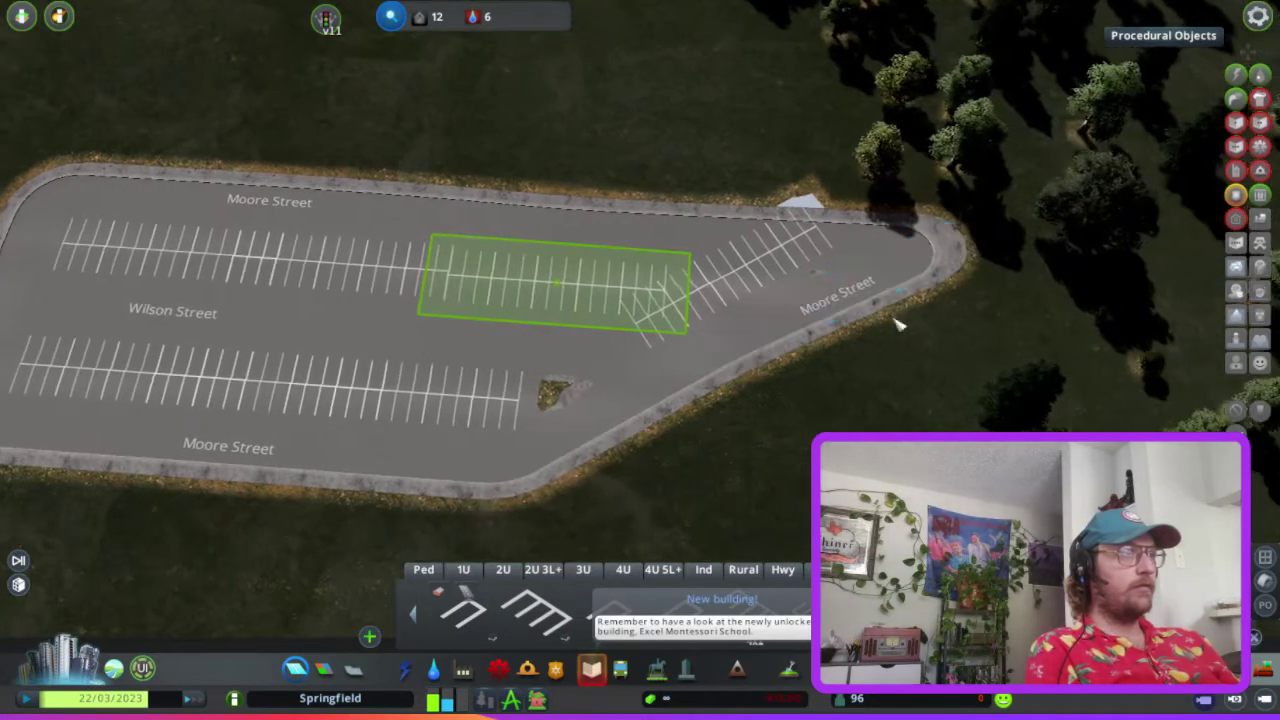
left_click(795, 287)
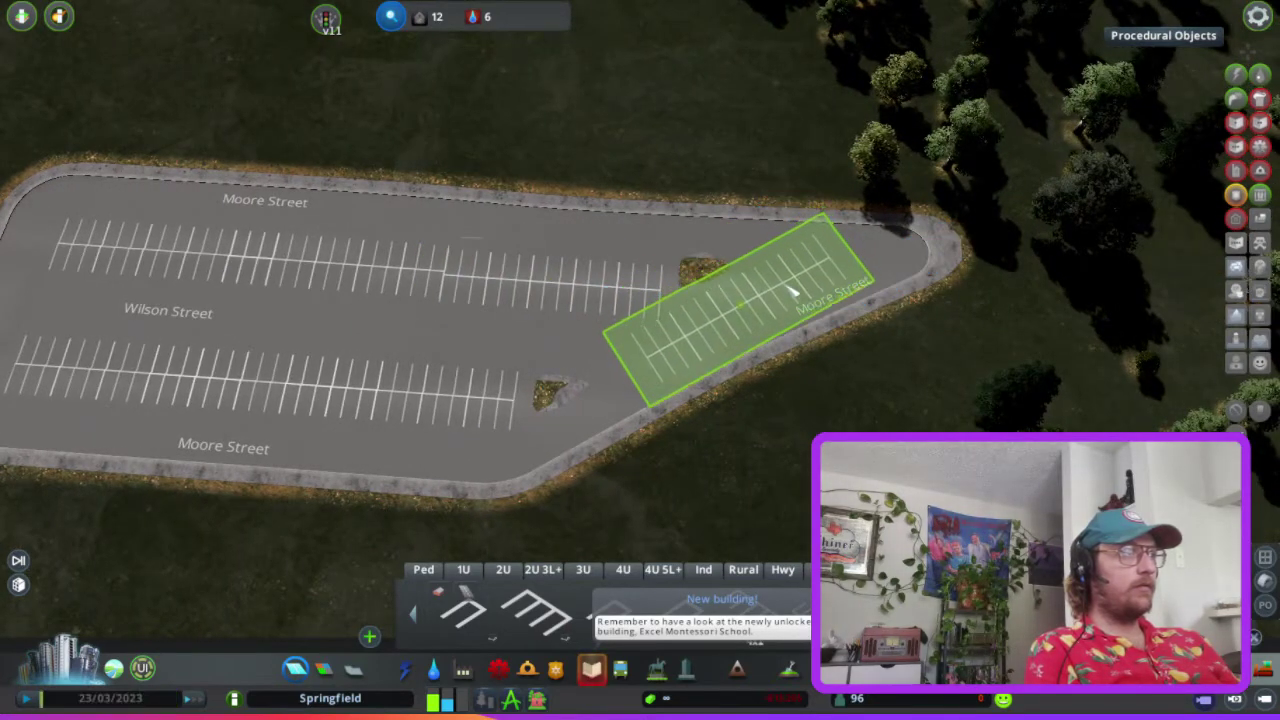
left_click(794, 286)
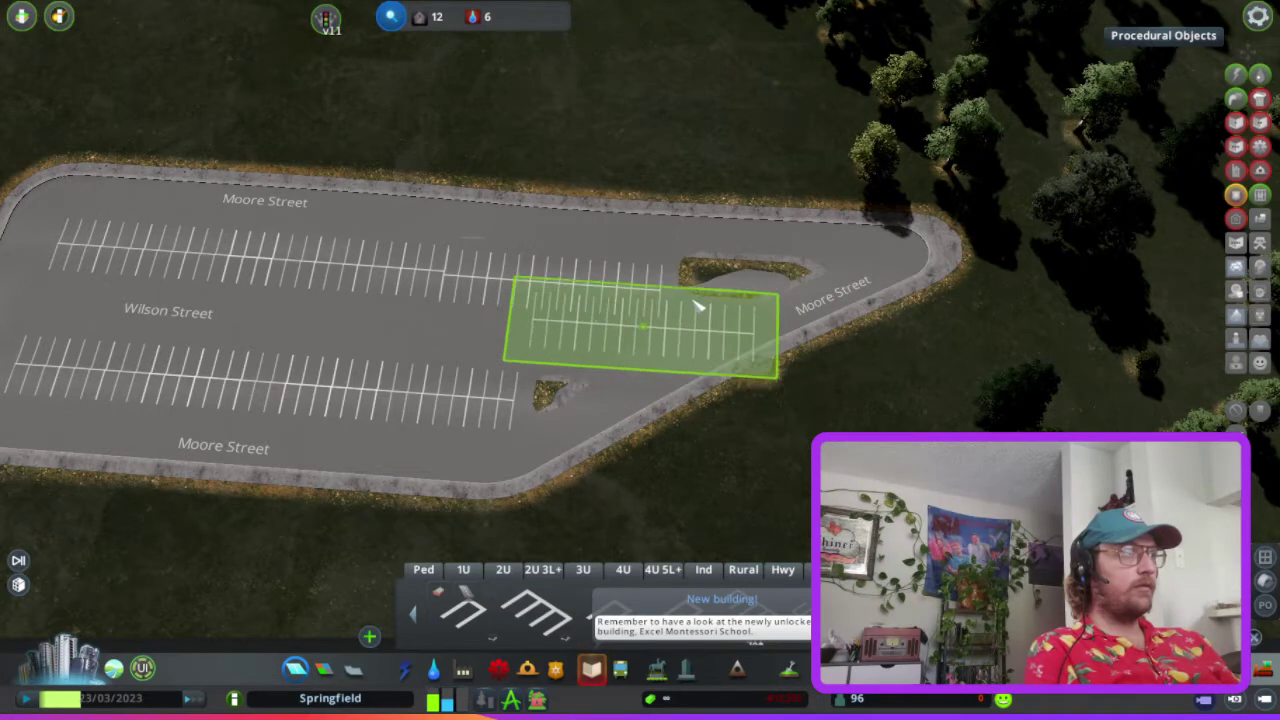
left_click(705, 273)
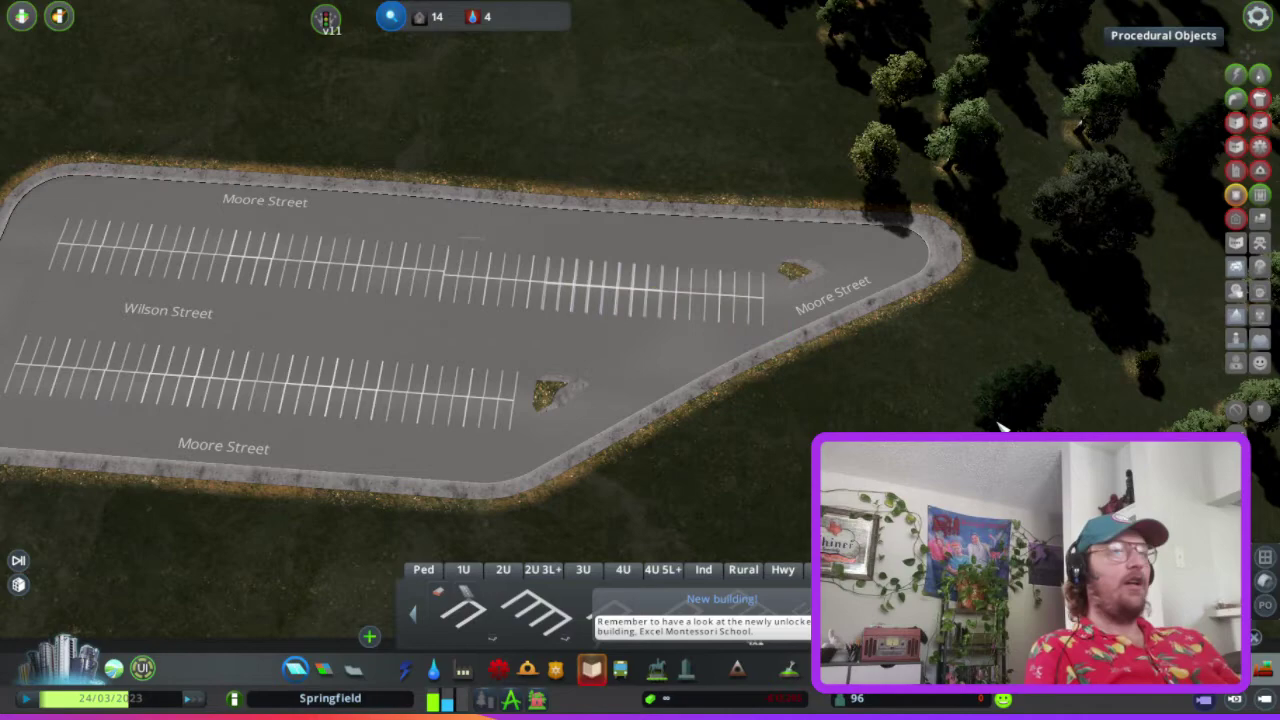
Place a parking-lot piece over the grass island, leaving two straight stall rows
left_click_drag(520, 320, 563, 457)
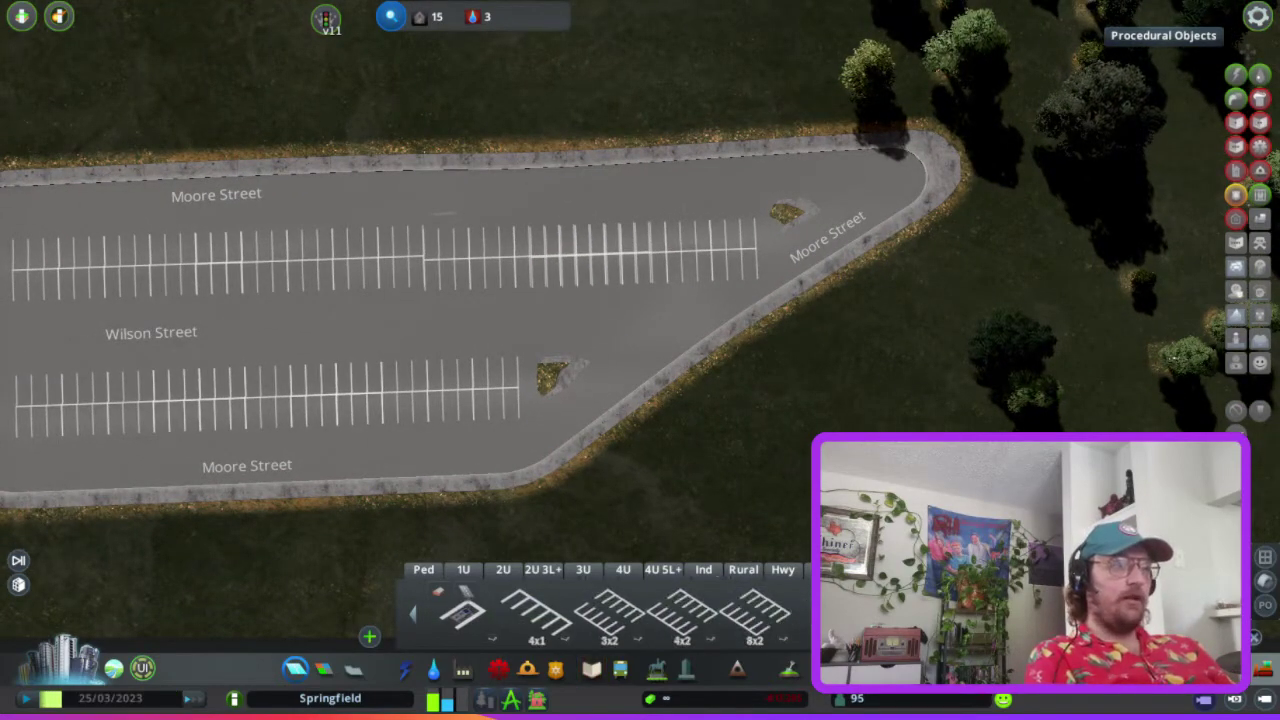
left_click(1246, 50)
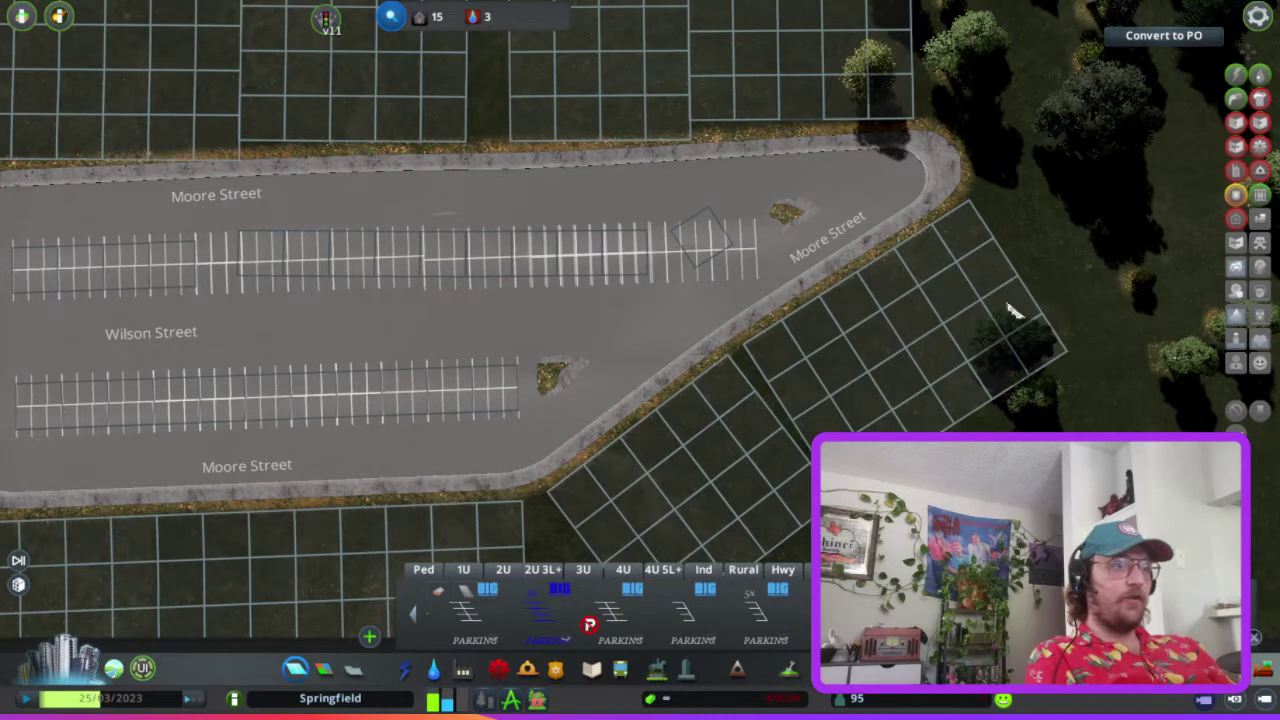
left_click(1236, 410)
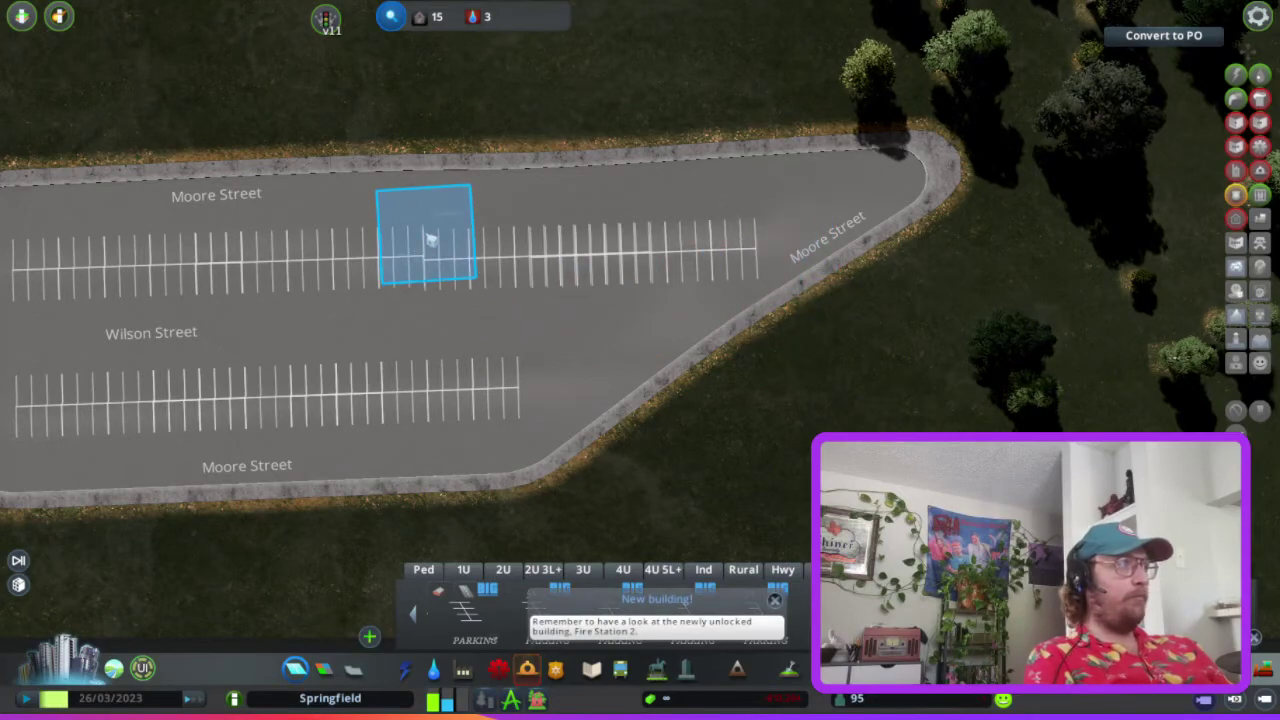
key("a")
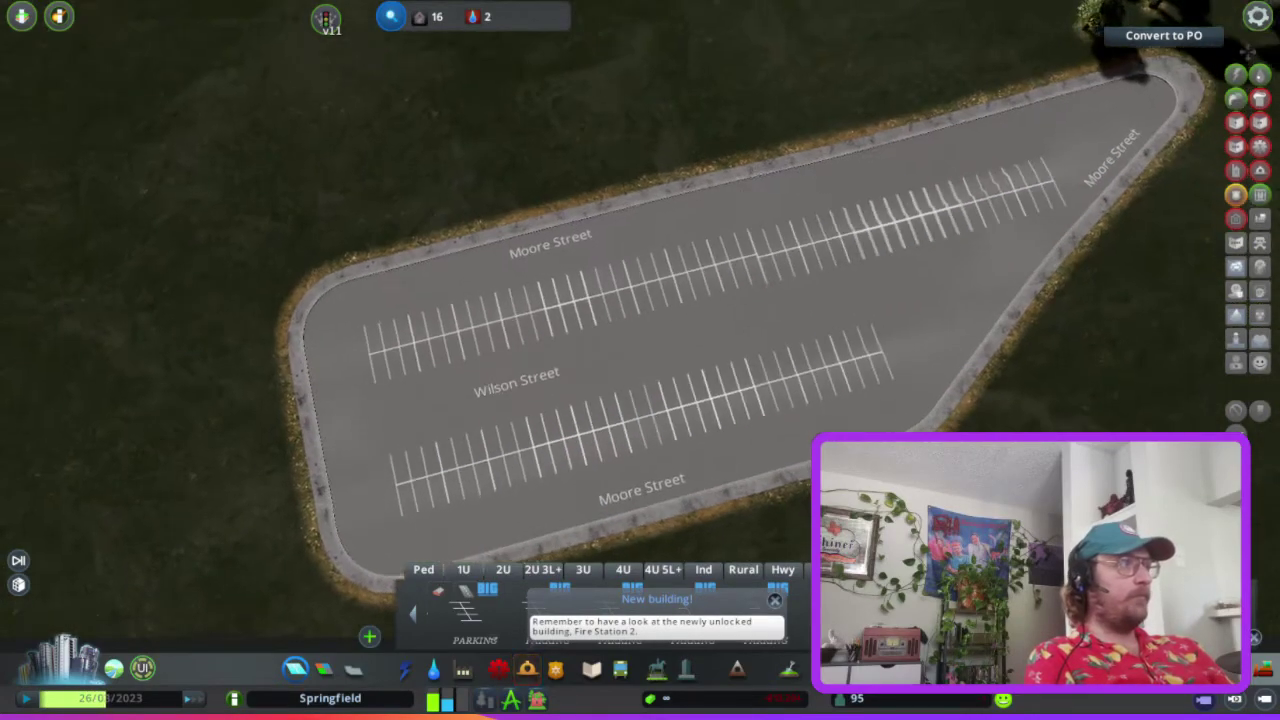
key("d")
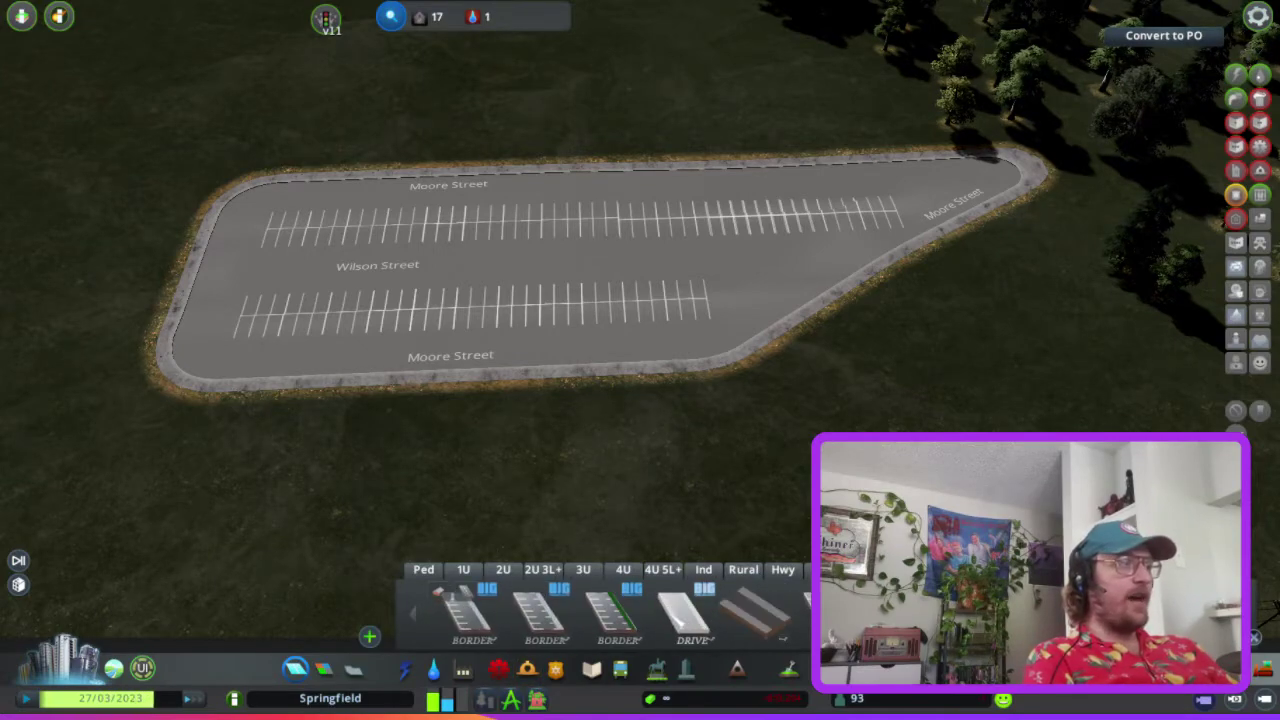
Draw two short drive roads from the angled lot down to the main road
left_click(684, 612)
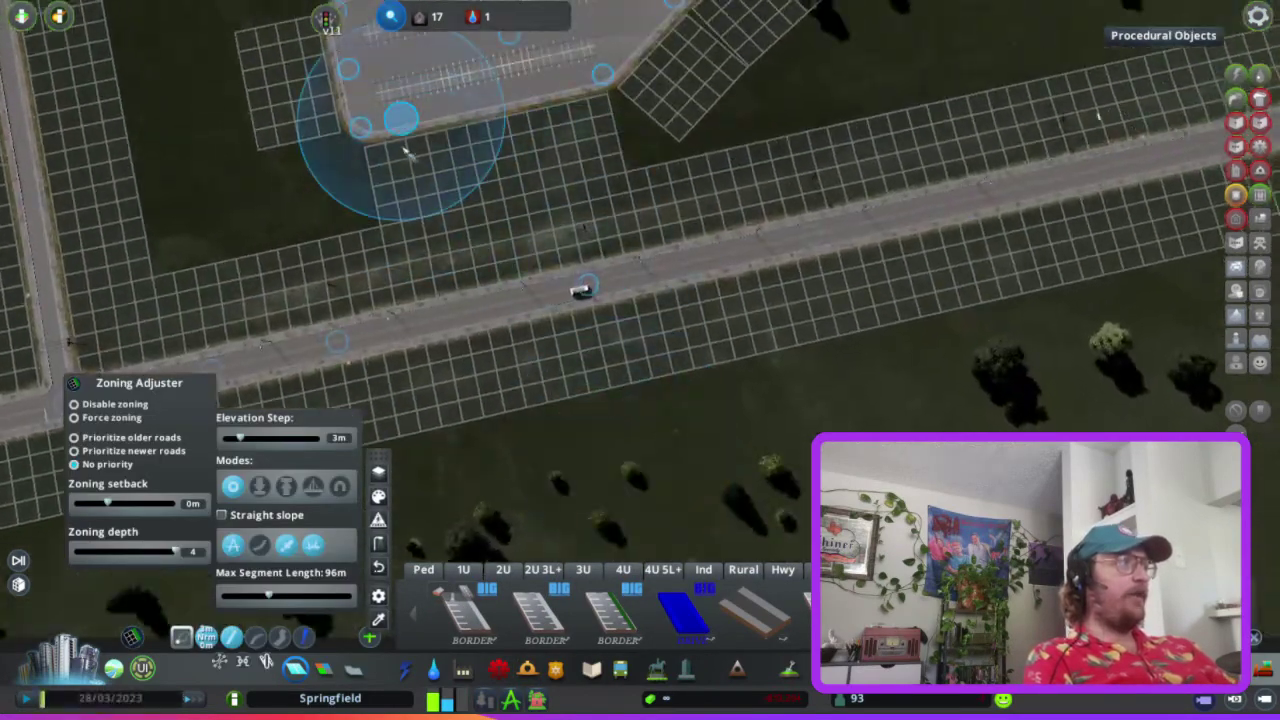
left_click(370, 125)
left_click(400, 320)
right_click(640, 470)
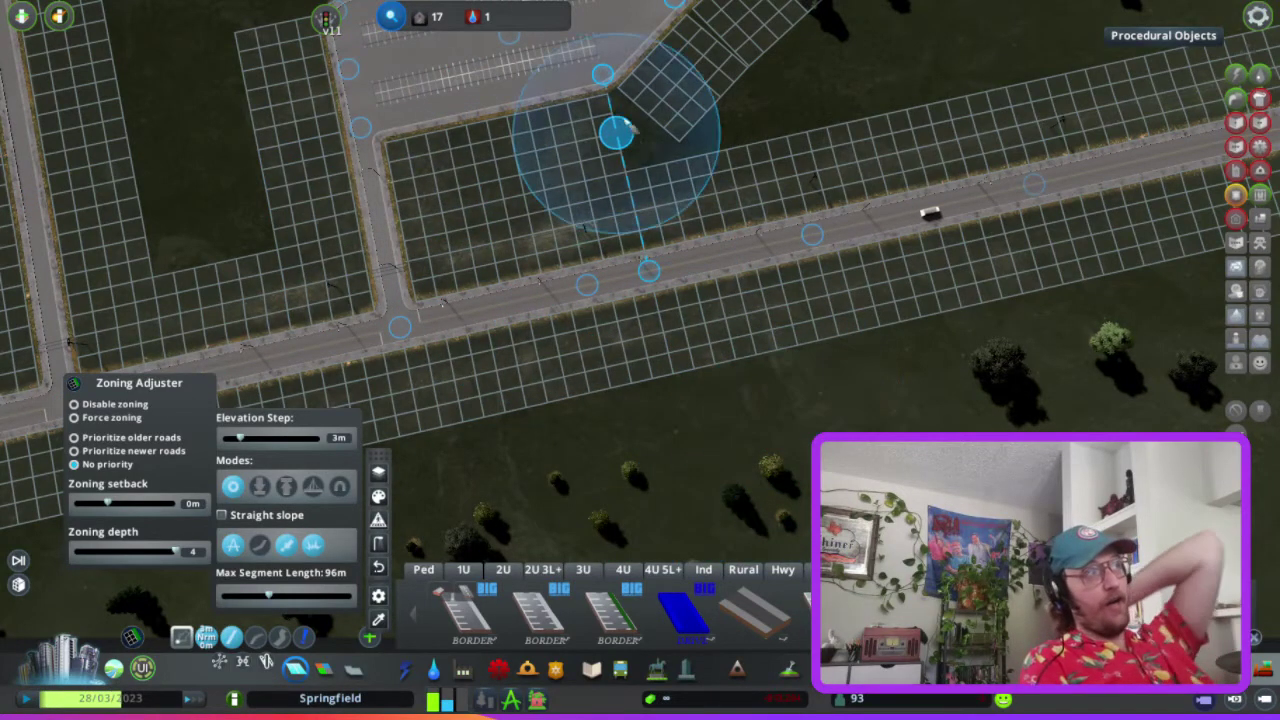
left_click(614, 80)
left_click(648, 270)
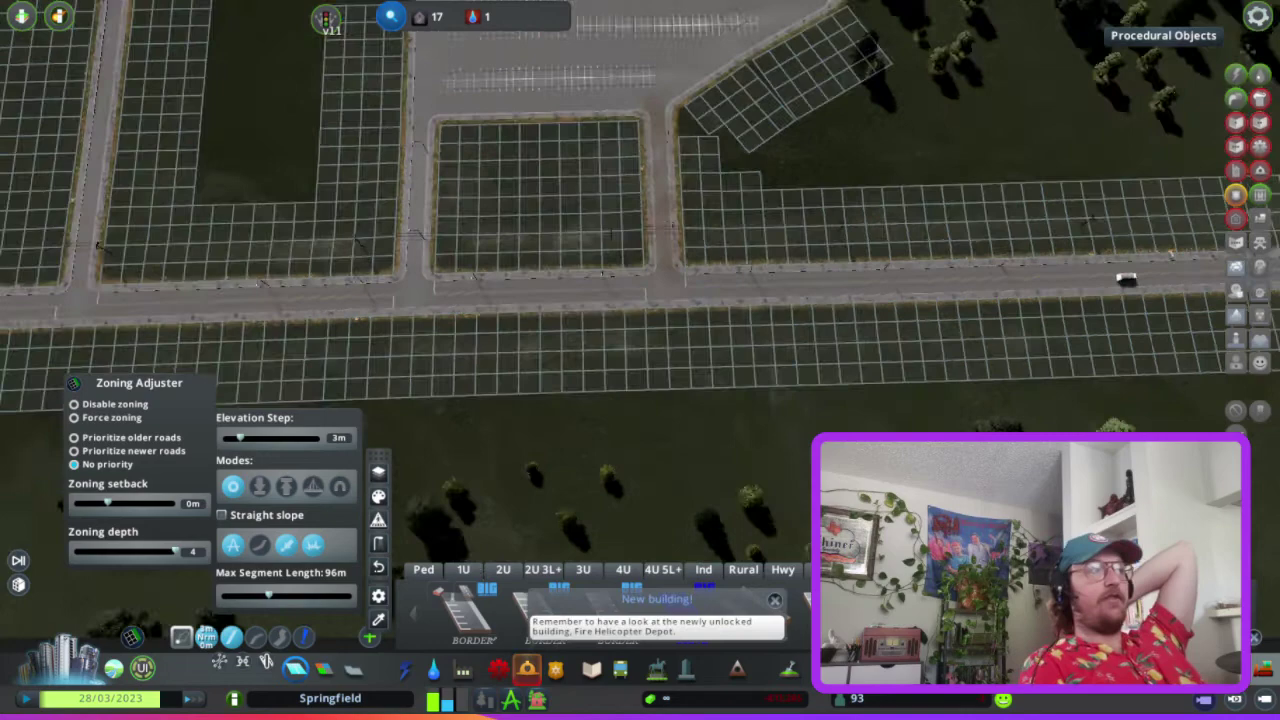
scroll(642, 356, "down", 5)
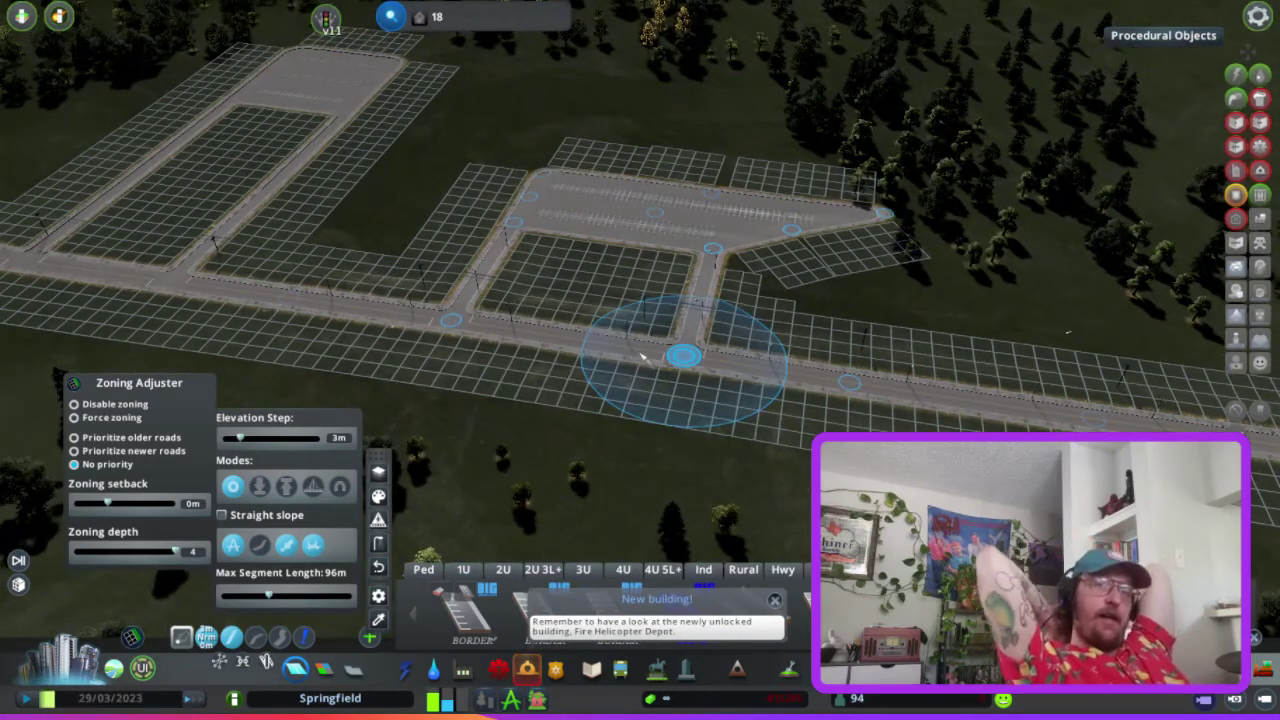